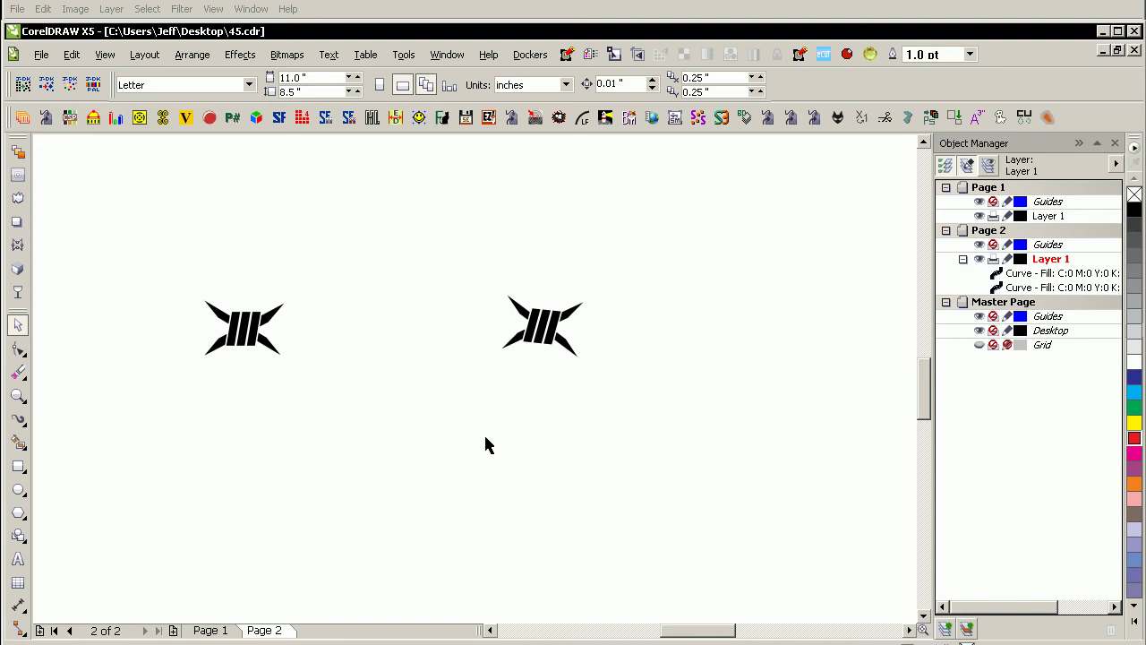
# Add a slightly rotated copy of the second barb to its right and move the original midway between the outer barbs.
pyautogui.moveTo(424, 217); pyautogui.dragTo(601, 385)
pyautogui.moveTo(546, 333); pyautogui.dragTo(727, 333)
pyautogui.click(733, 317)
pyautogui.moveTo(769, 290); pyautogui.dragTo(752, 290)
pyautogui.click(675, 335)
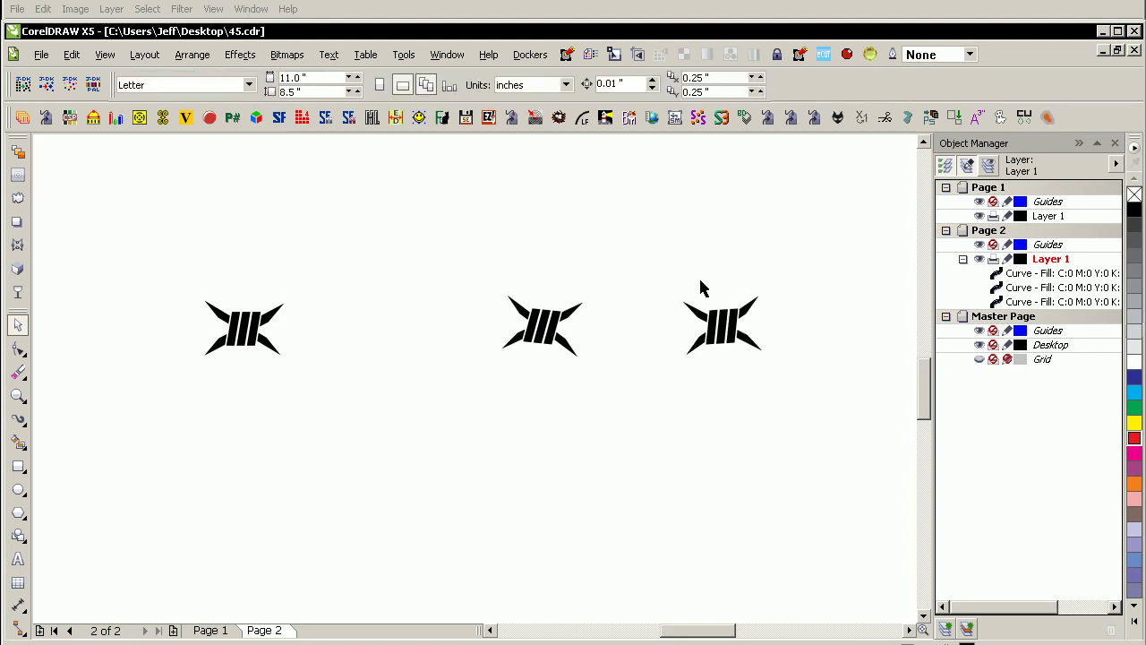
pyautogui.moveTo(525, 348); pyautogui.dragTo(463, 347)
pyautogui.click(450, 506)
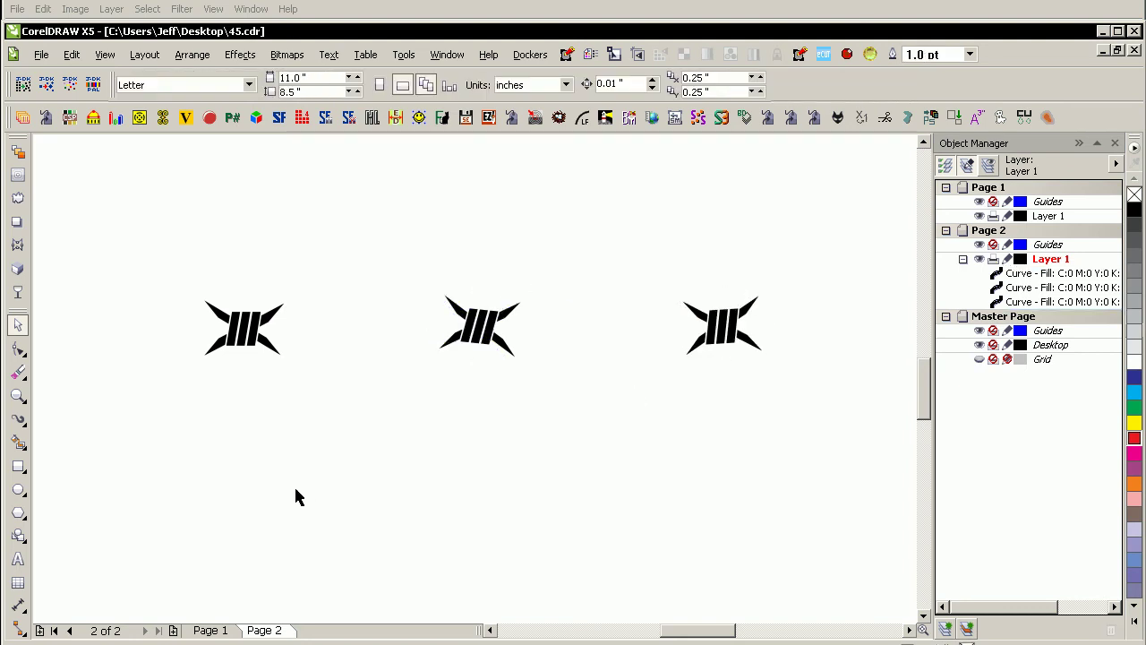
# Draw a thin rectangle about 1.47 by 0.06 inches below the barbs and add a mirrored copy against its right end.
pyautogui.click(20, 466)
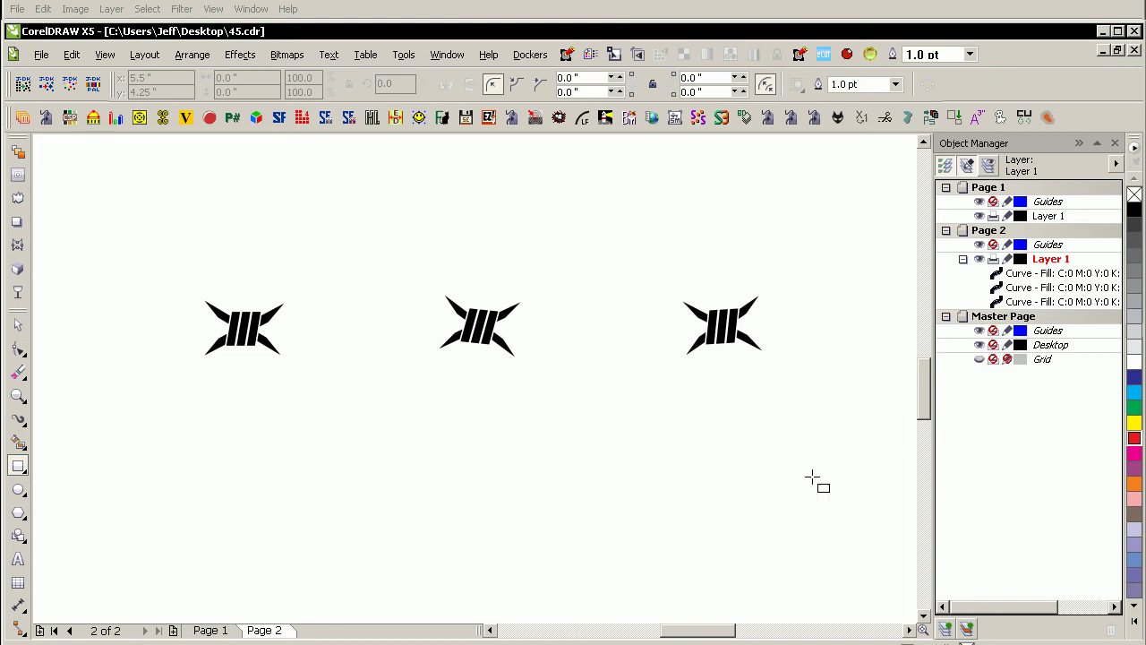
pyautogui.moveTo(170, 414); pyautogui.dragTo(474, 431)
pyautogui.moveTo(163, 420); pyautogui.dragTo(632, 427)
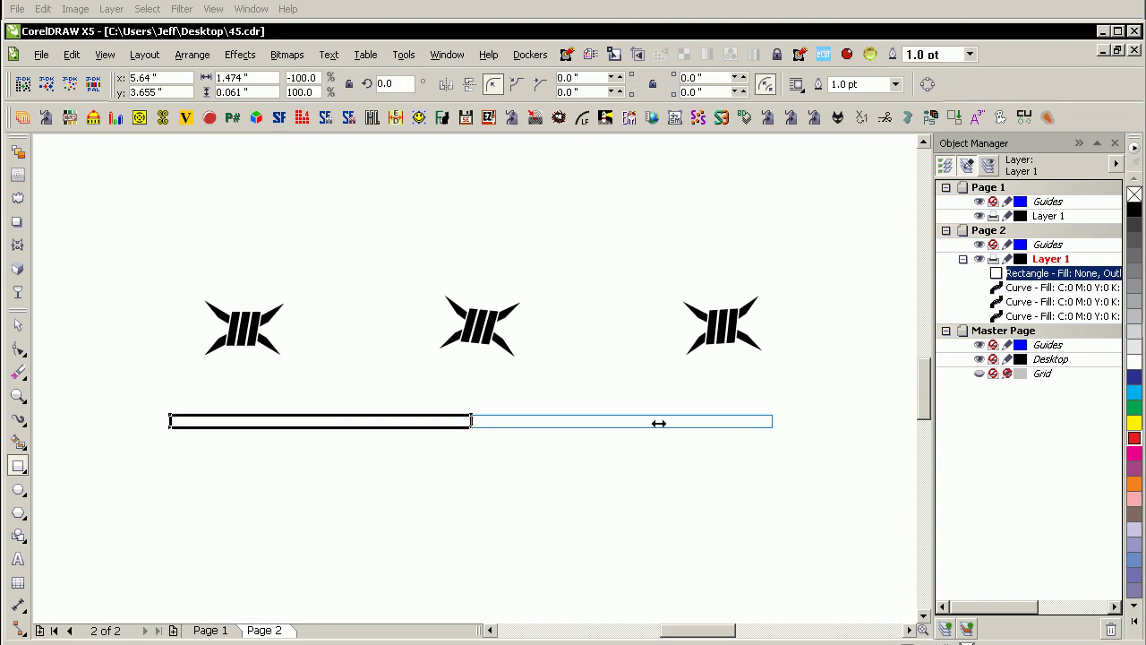
pyautogui.moveTo(757, 421); pyautogui.dragTo(775, 423)
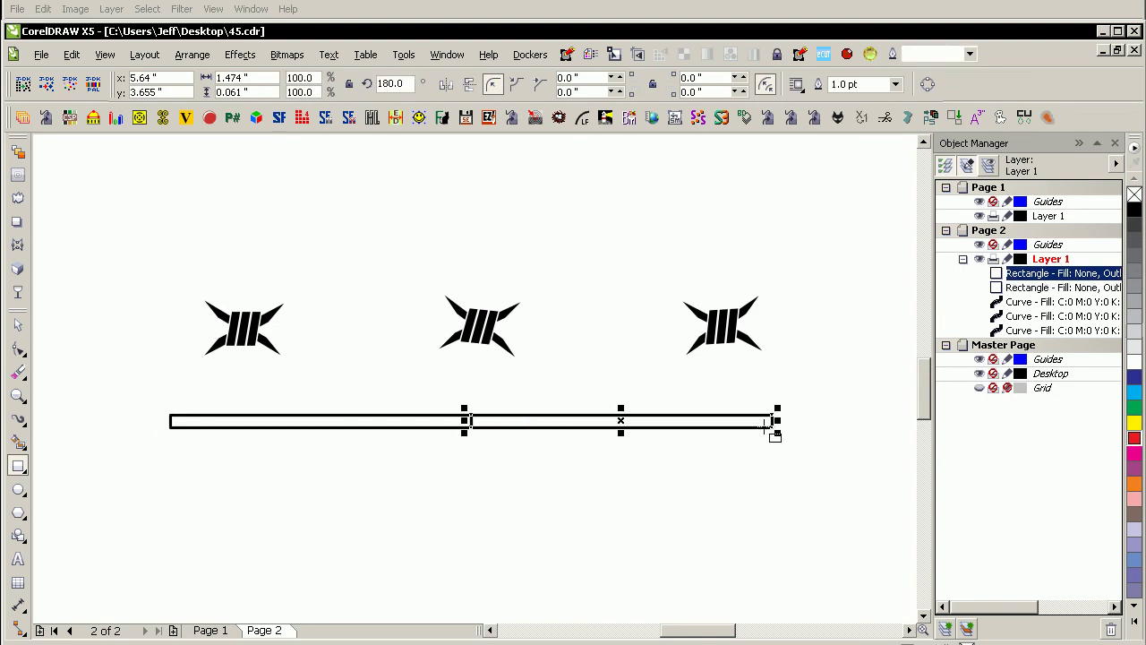
pyautogui.click(502, 453)
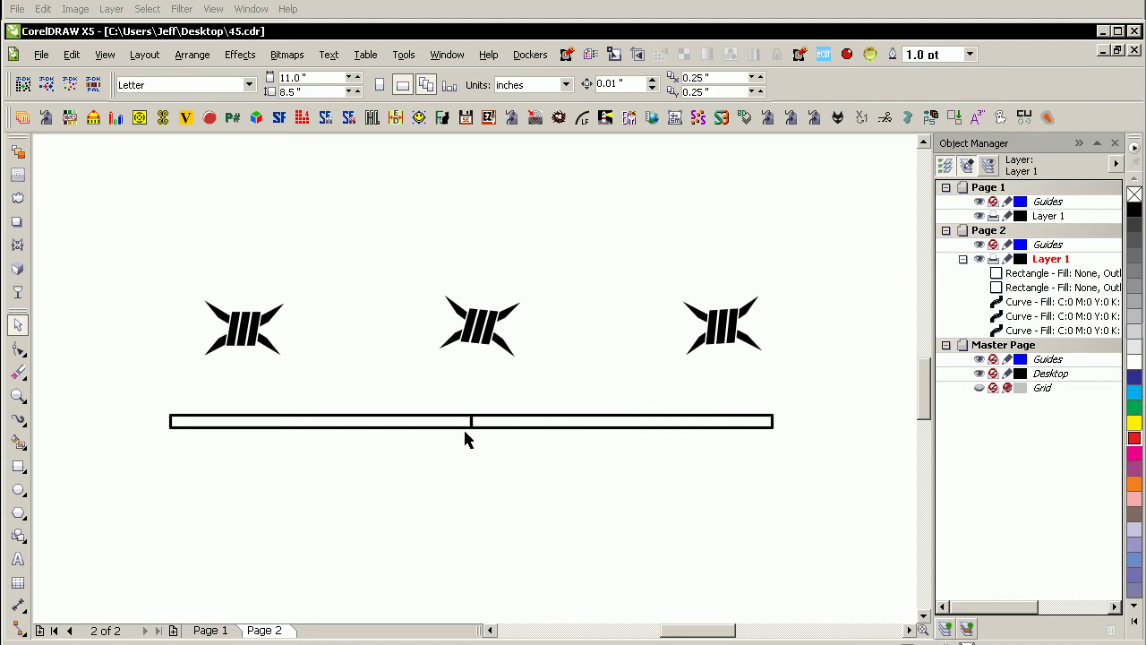
# Weld the two thin rectangles into one bar with a black fill and no outline.
pyautogui.moveTo(139, 392); pyautogui.dragTo(847, 494)
pyautogui.click(585, 84)
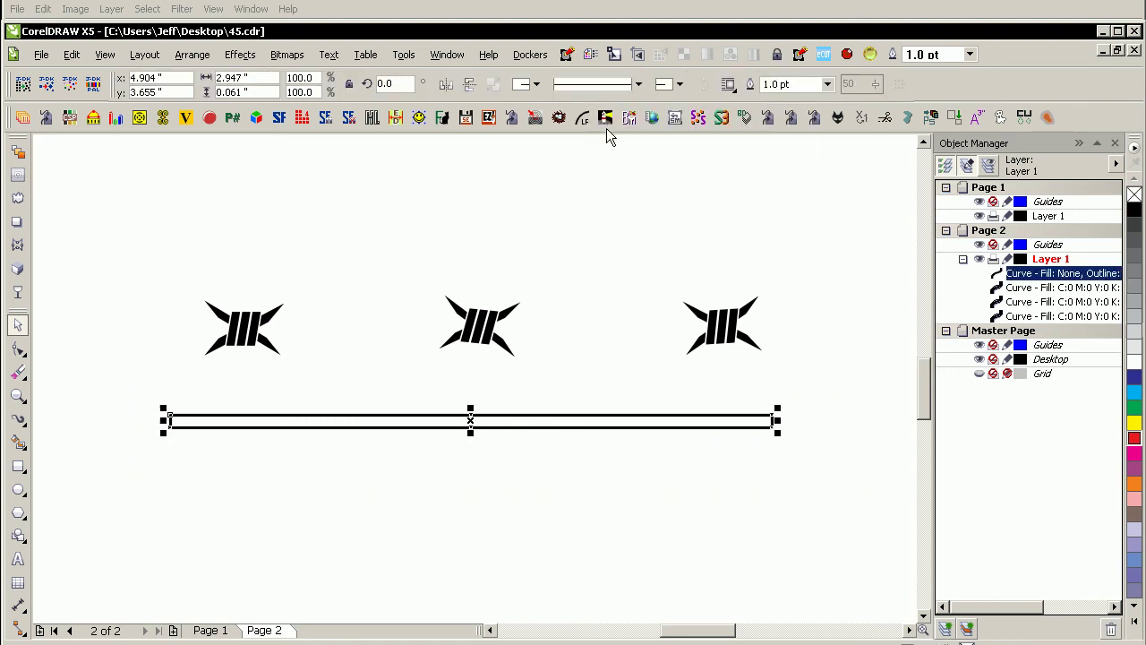
pyautogui.click(1135, 210)
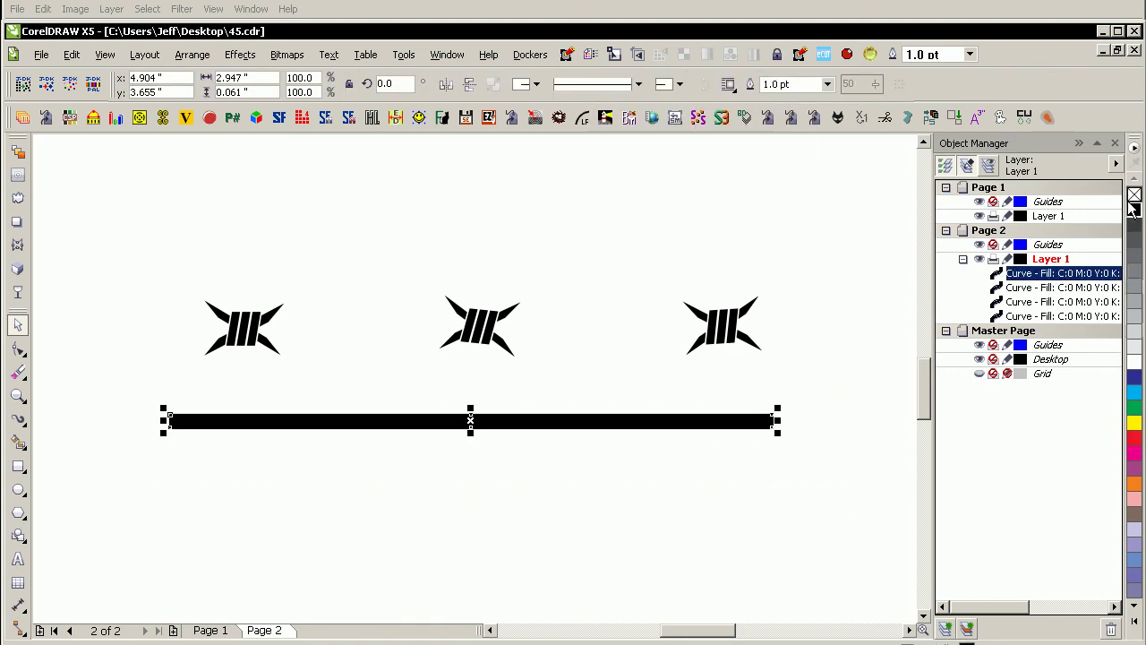
pyautogui.rightClick(1134, 195)
pyautogui.click(394, 473)
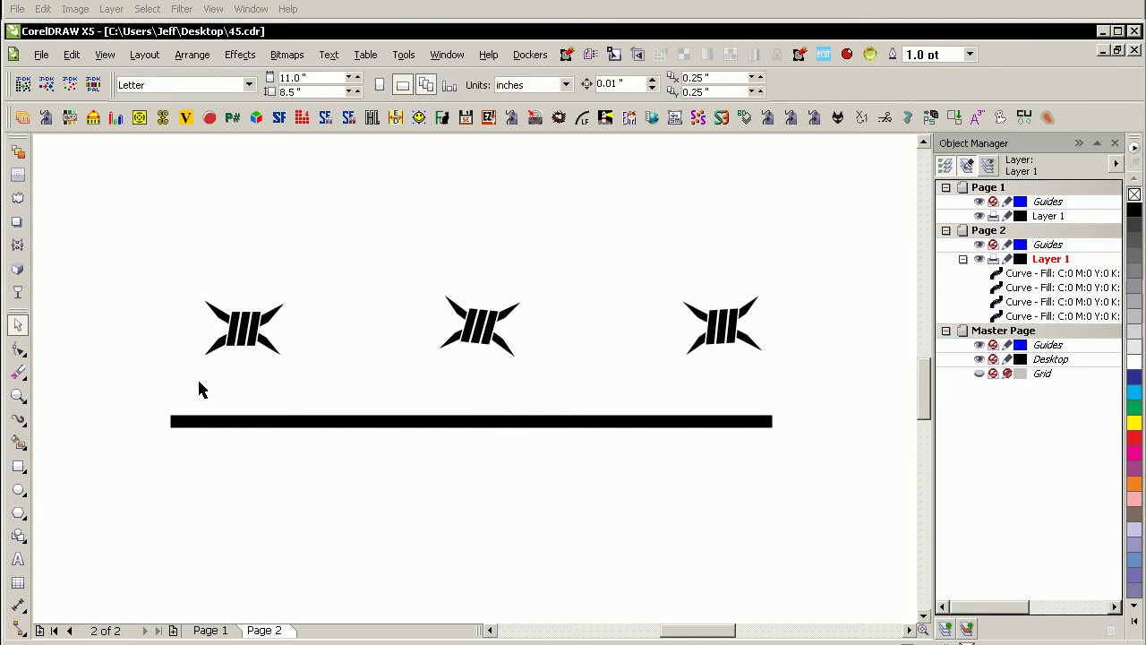
# Apply a zipper distortion with an amplitude of 12 to the black bar.
pyautogui.press('Tab')
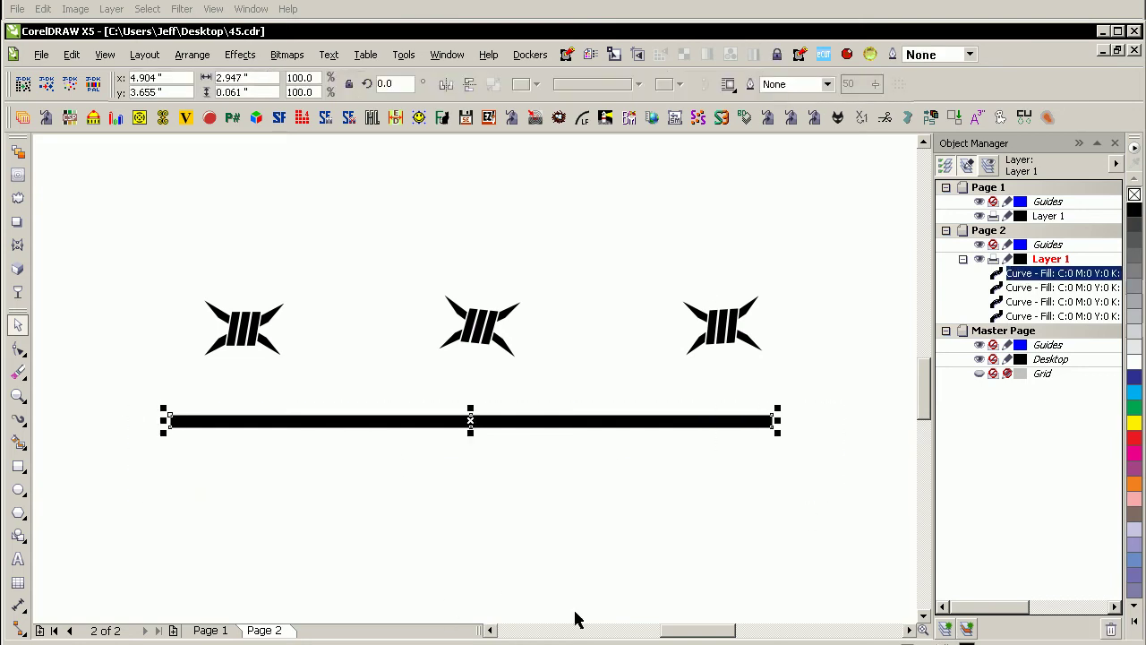
pyautogui.press('F6')
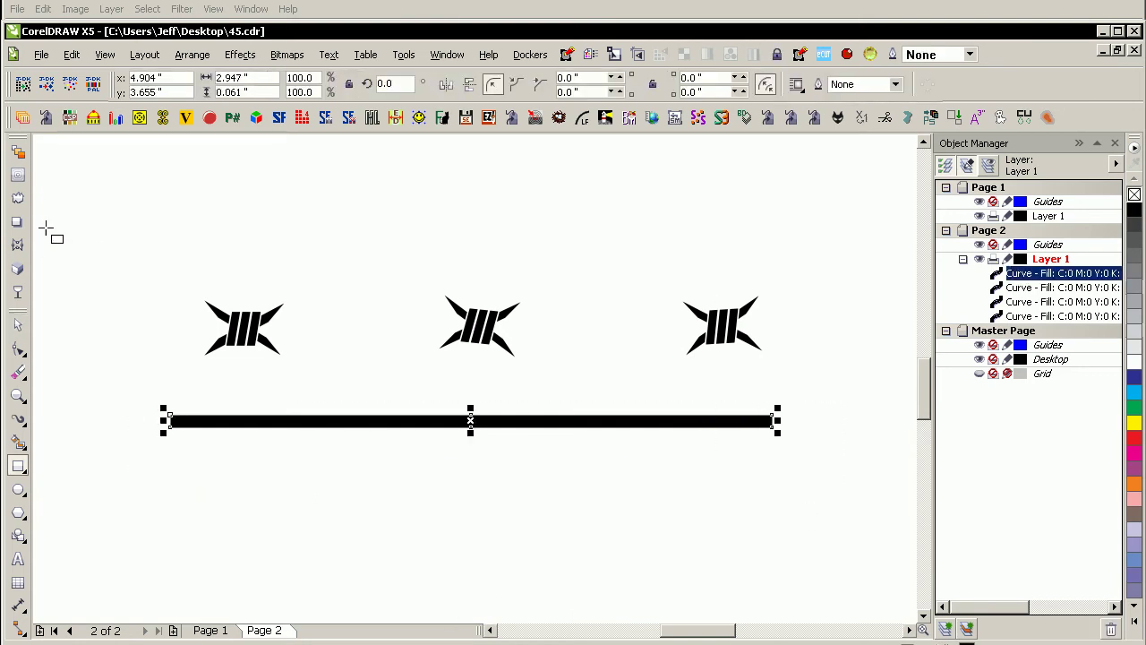
pyautogui.click(18, 198)
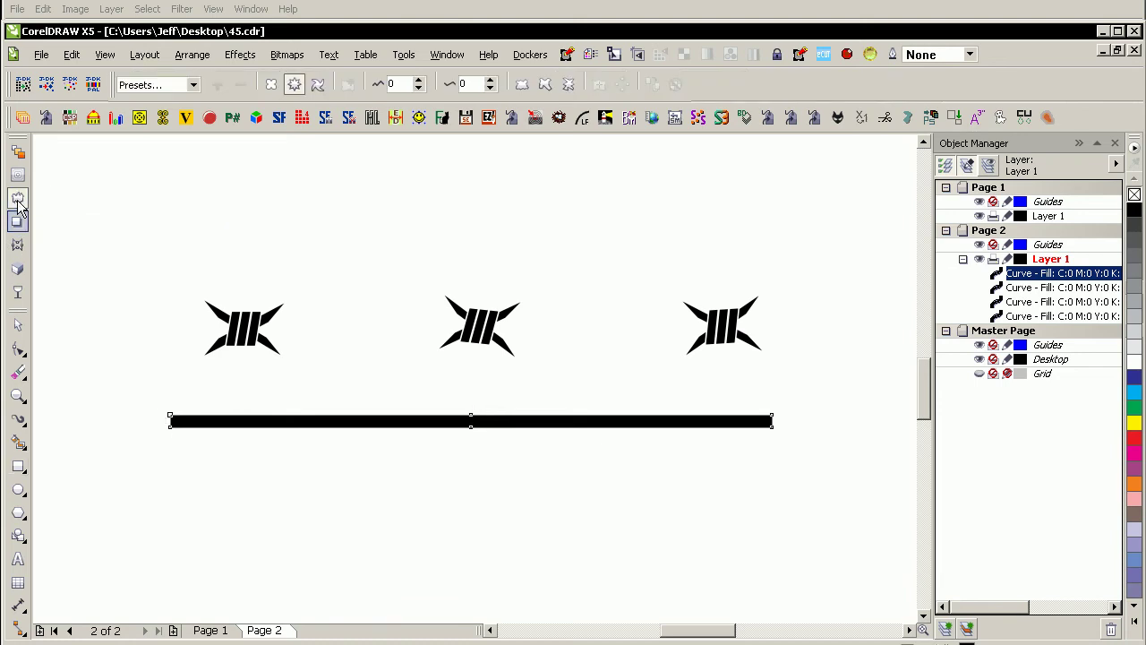
pyautogui.click(295, 84)
pyautogui.click(418, 80)
pyautogui.click(418, 79)
pyautogui.click(419, 80)
pyautogui.click(418, 79)
pyautogui.click(418, 79)
pyautogui.click(418, 80)
pyautogui.click(418, 79)
pyautogui.click(418, 79)
pyautogui.click(418, 79)
pyautogui.click(418, 80)
pyautogui.click(419, 79)
pyautogui.click(418, 79)
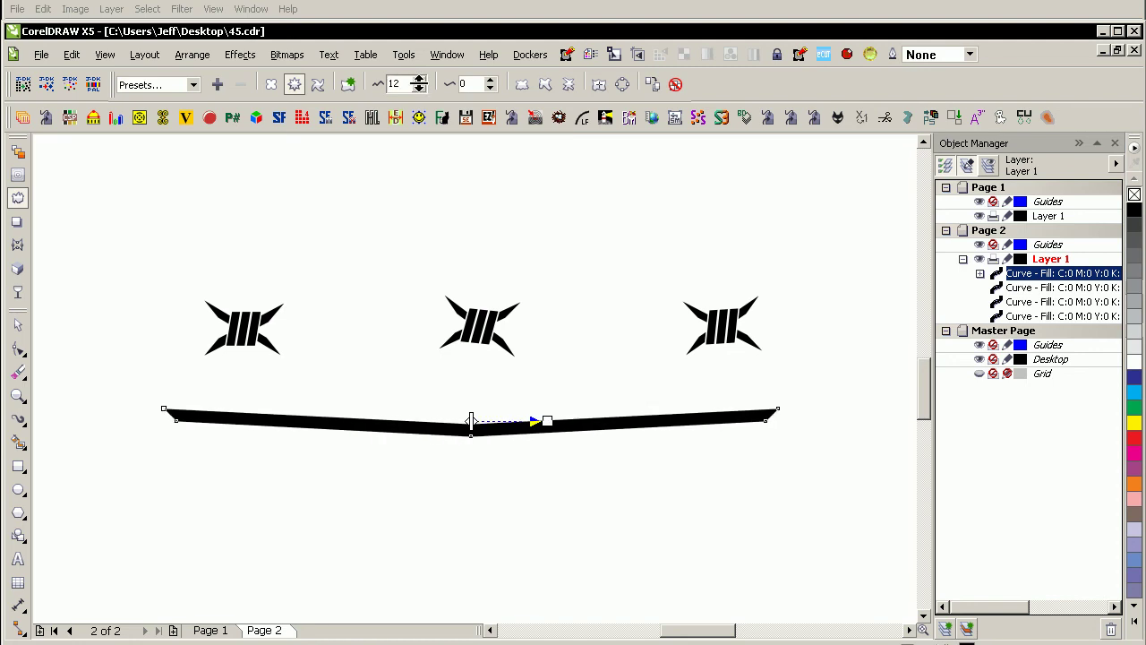
# Smooth the bar's zipper distortion at an amplitude of 13 and convert the result to curves.
pyautogui.click(547, 85)
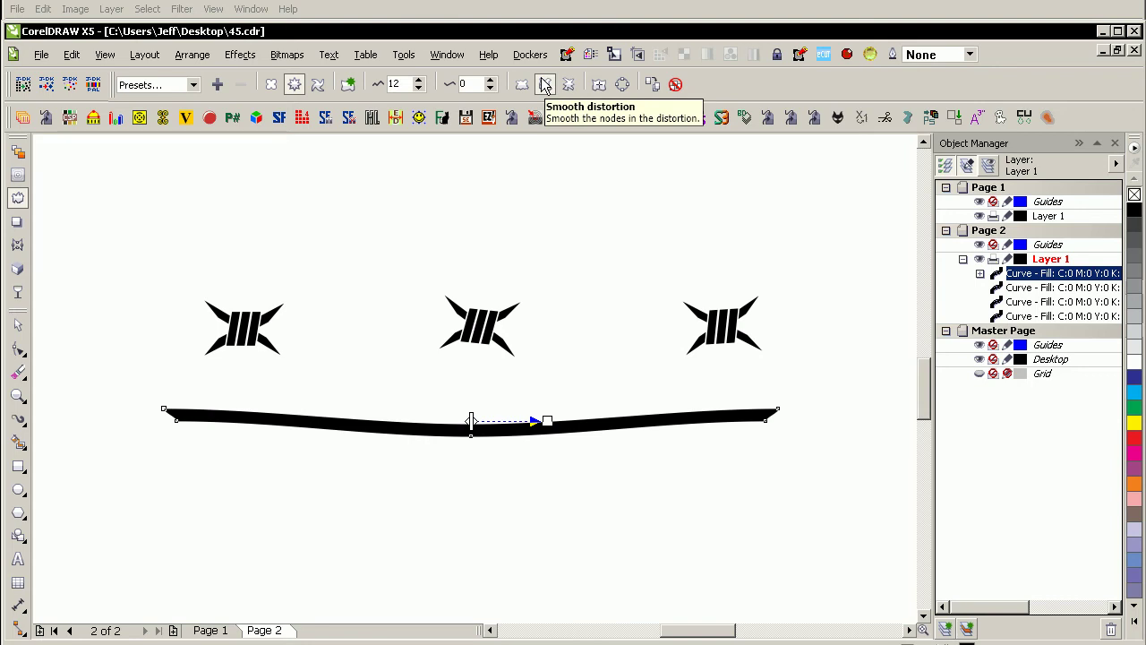
pyautogui.click(418, 80)
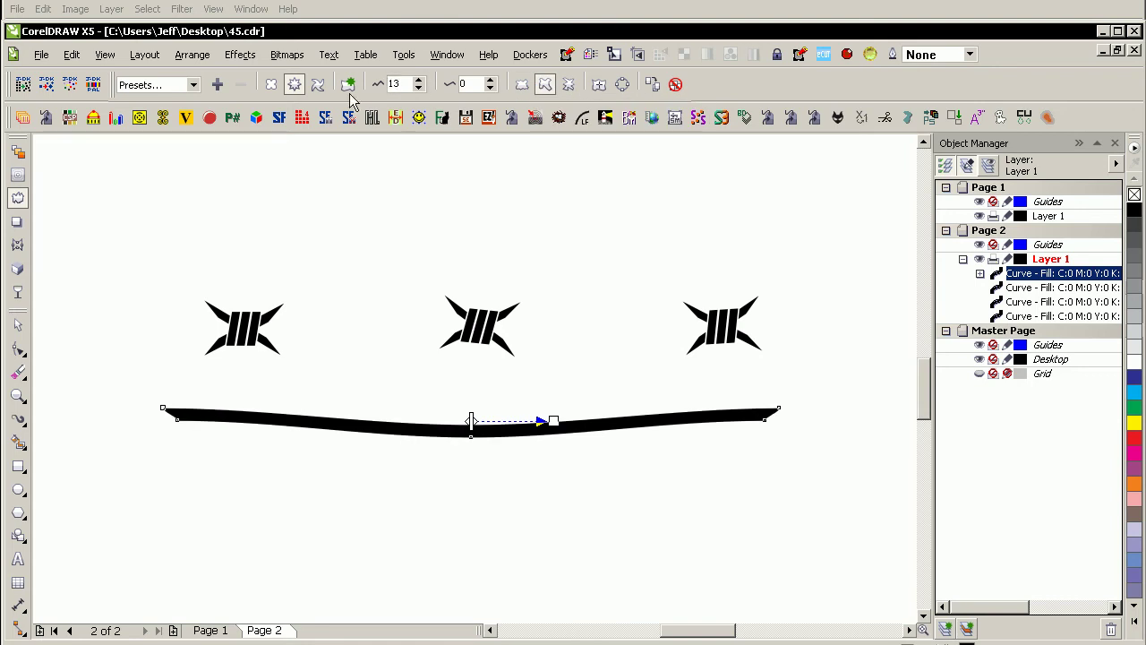
pyautogui.click(18, 325)
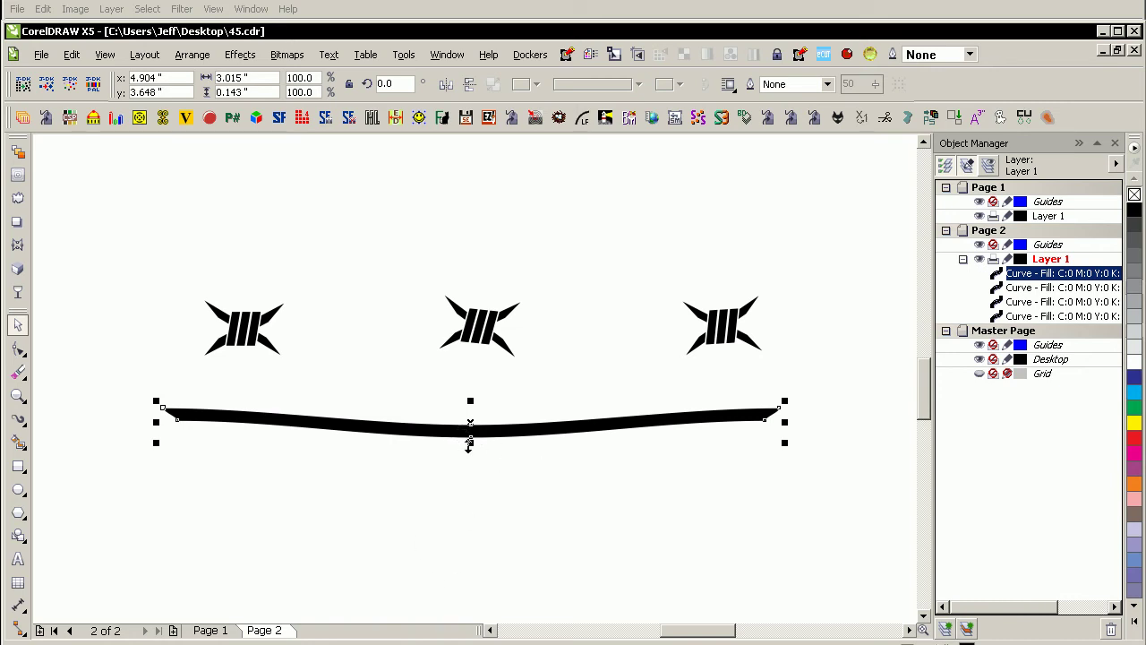
# Place a vertically mirrored copy of the wavy bar over the original to form two crossing strands.
pyautogui.click(465, 445)
pyautogui.click(483, 432)
pyautogui.moveTo(470, 442); pyautogui.dragTo(472, 410)
pyautogui.rightClick(472, 410)
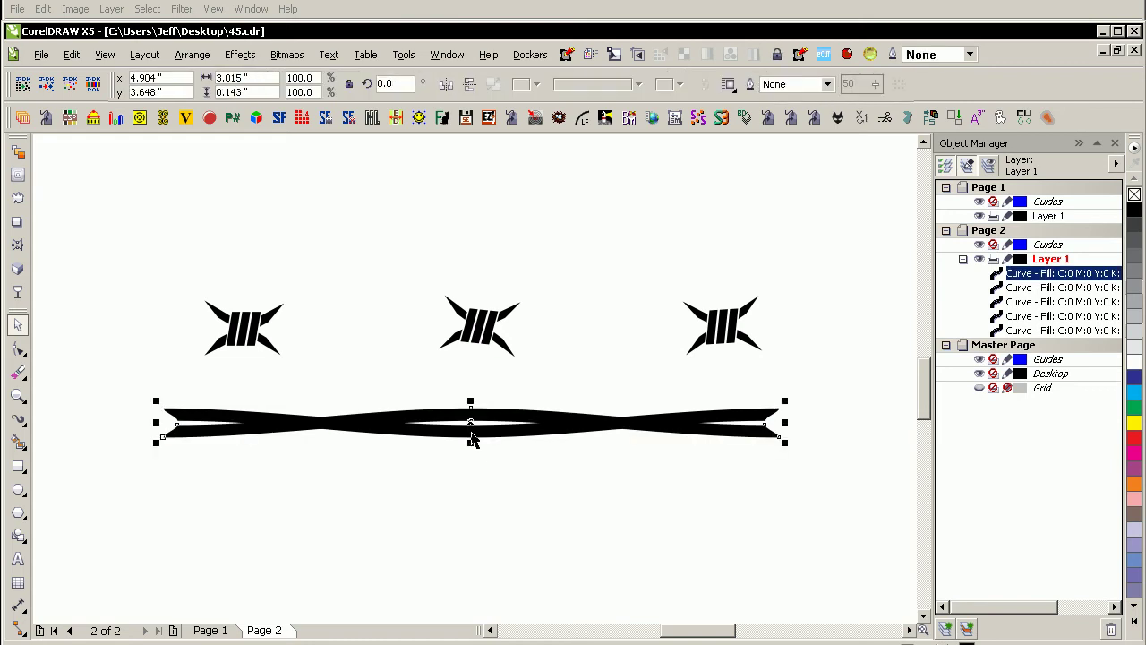
pyautogui.click(474, 568)
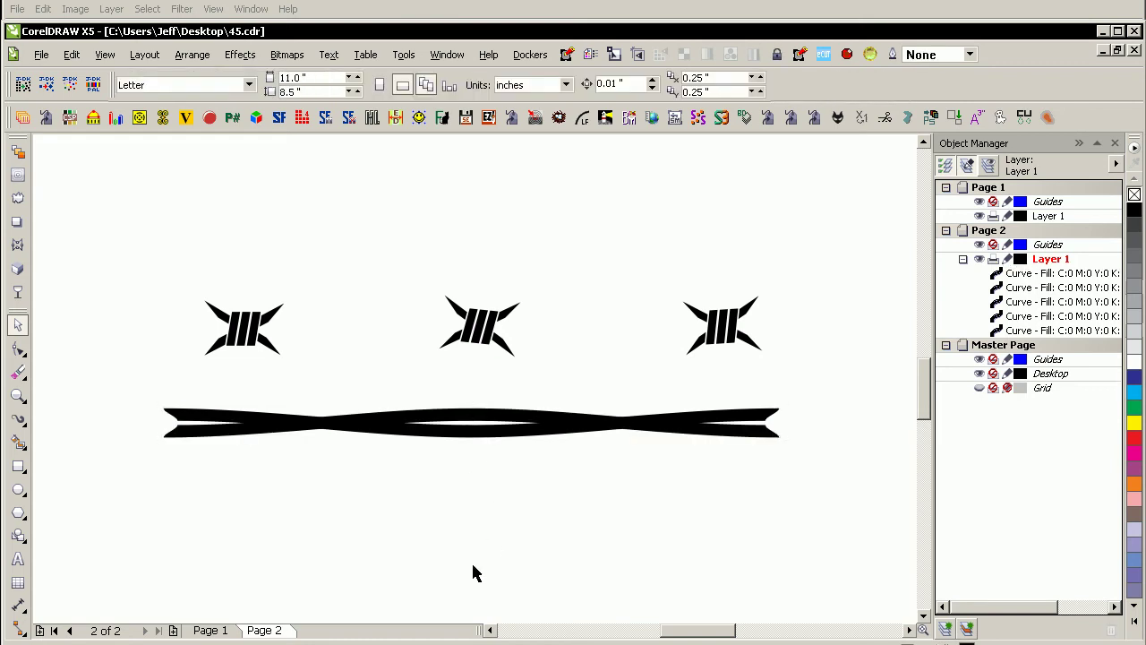
# Give both crossing strands a white 2.0 pt outline.
pyautogui.click(684, 432)
pyautogui.rightClick(1134, 365)
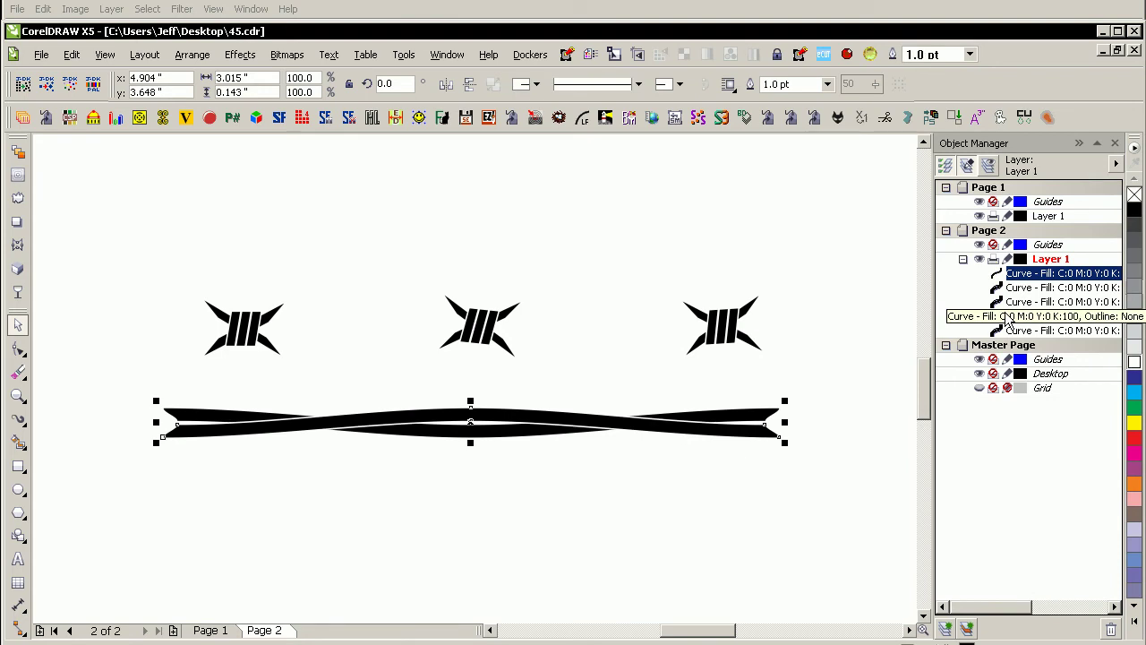
pyautogui.click(617, 560)
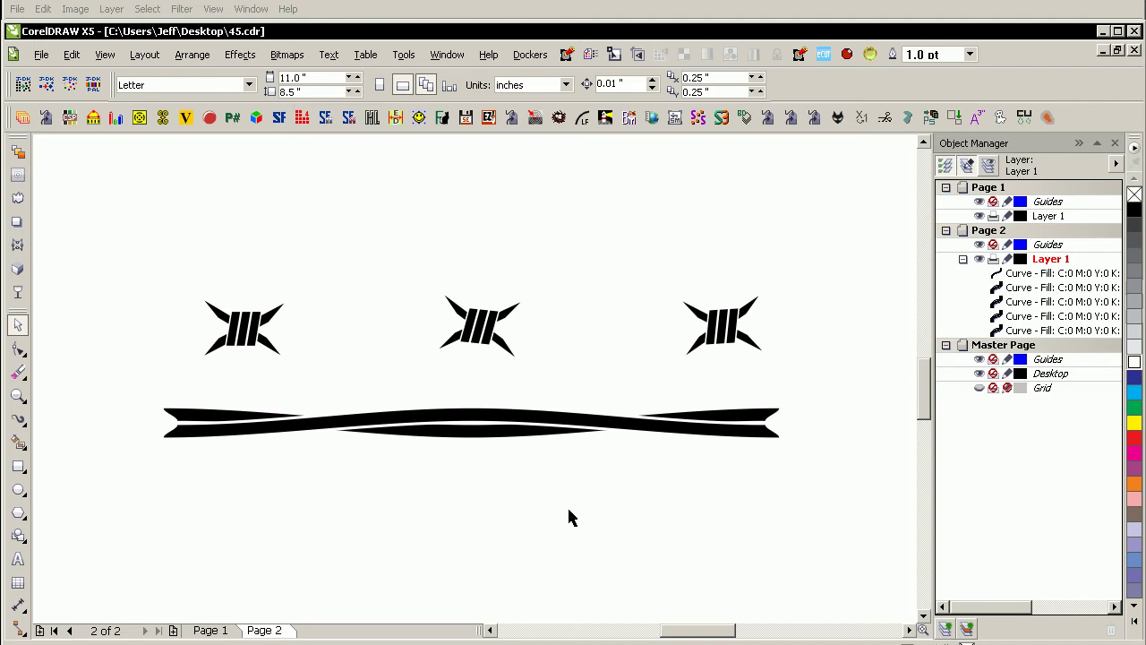
pyautogui.click(571, 428)
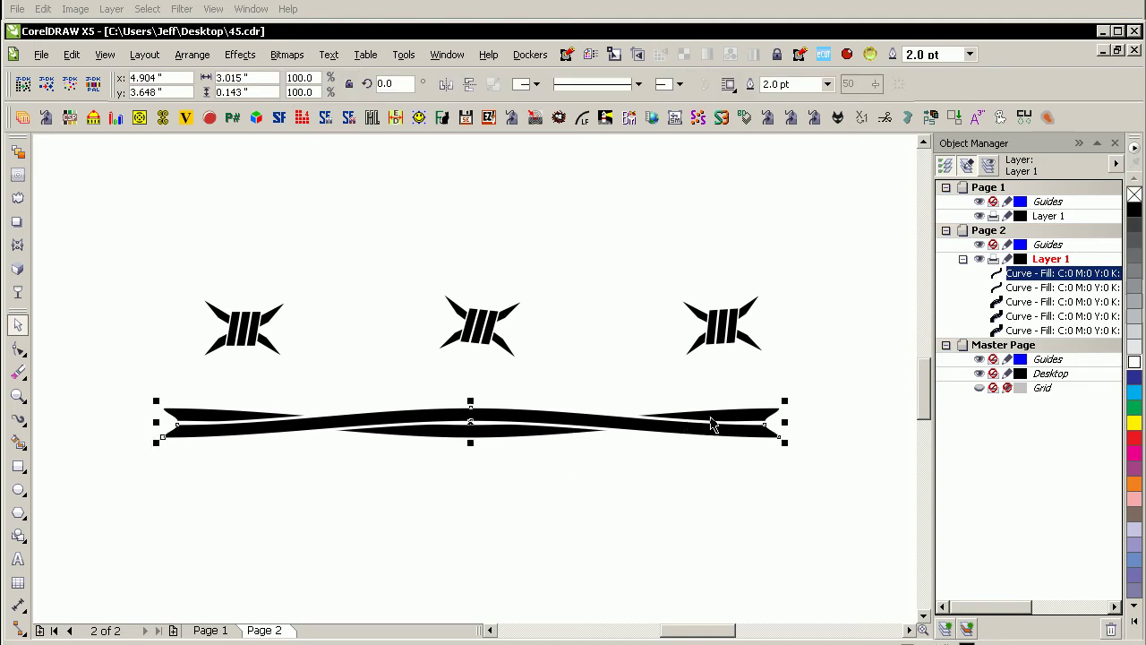
pyautogui.click(696, 491)
# Recolor the back strand's outline yellow and the front strand's outline red.
pyautogui.click(706, 431)
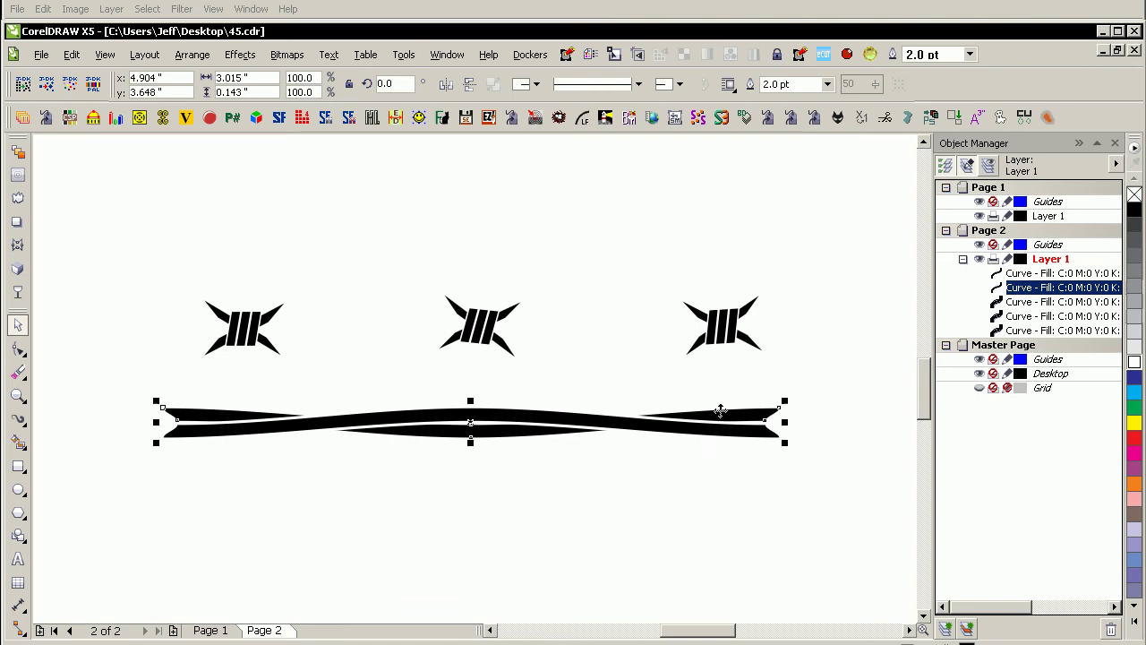
pyautogui.rightClick(1134, 423)
pyautogui.press('Tab')
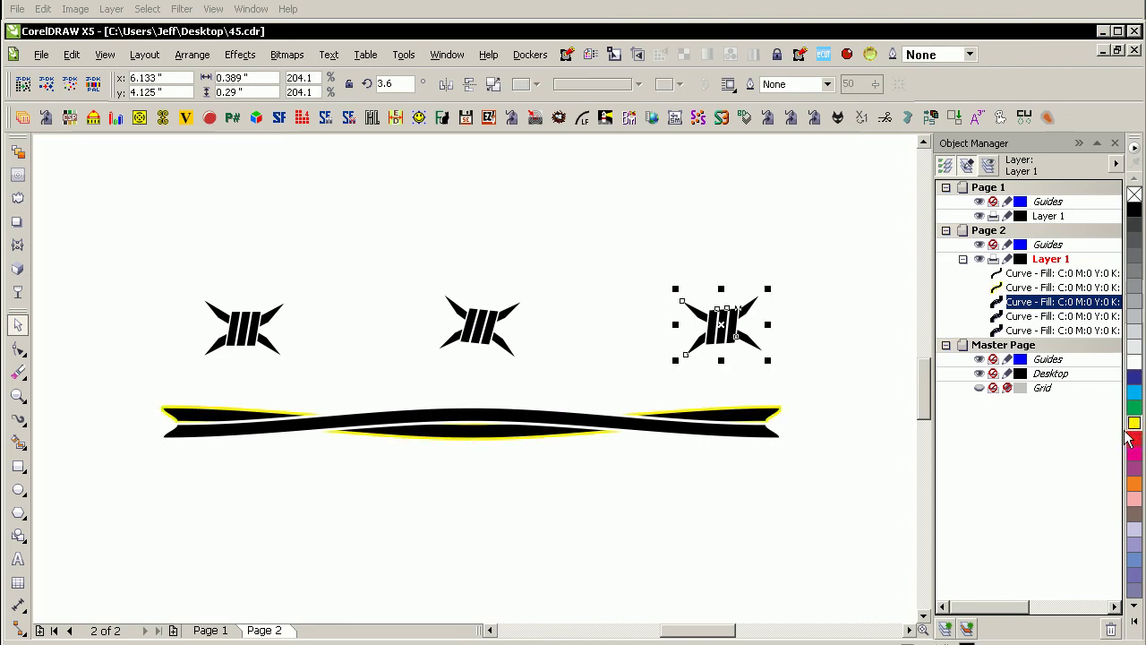
pyautogui.click(772, 437)
pyautogui.rightClick(1133, 438)
pyautogui.click(736, 483)
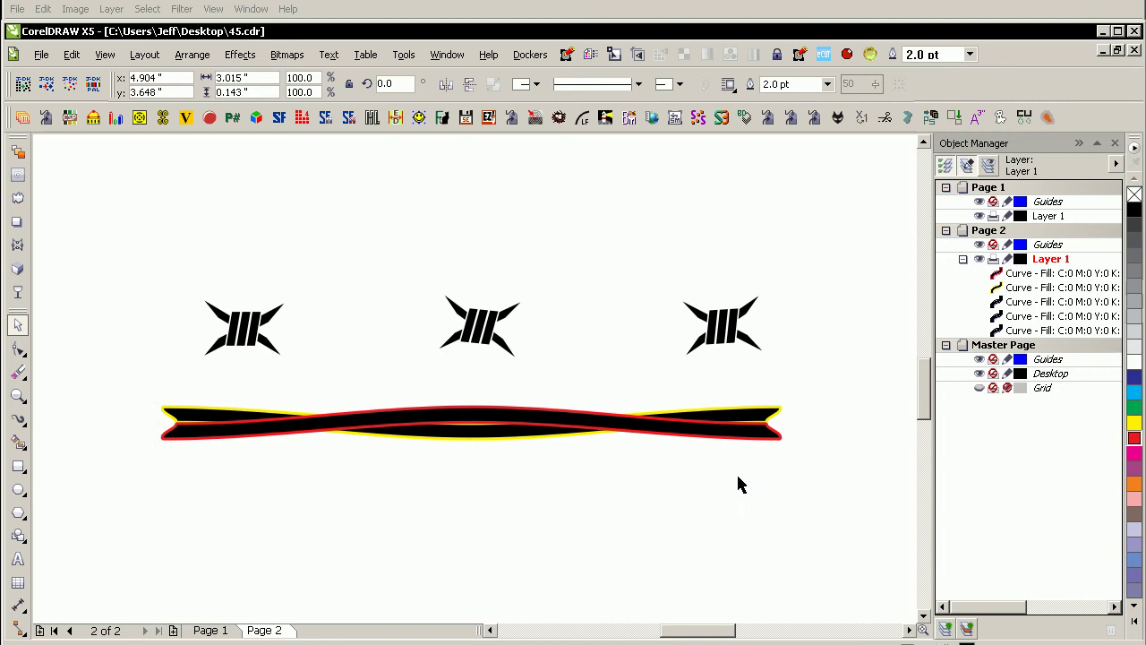
# Draw a rectangle about 1.71 by 0.4 inches around the strands' left half, with its right edge at their midpoint.
pyautogui.click(18, 467)
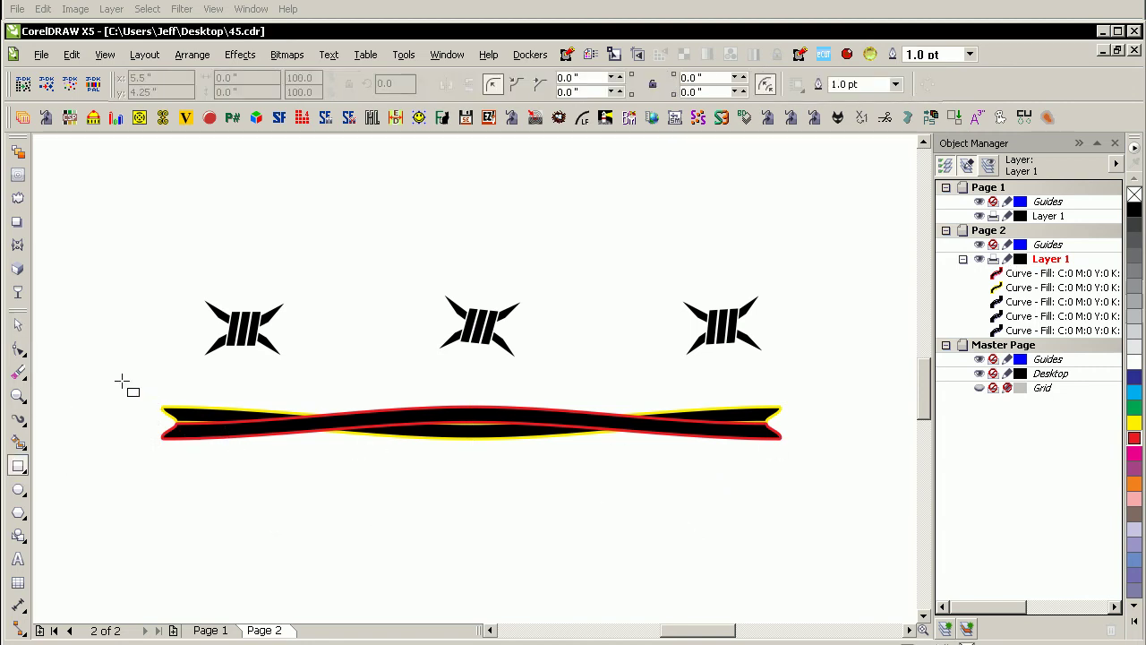
pyautogui.moveTo(122, 379); pyautogui.dragTo(465, 460)
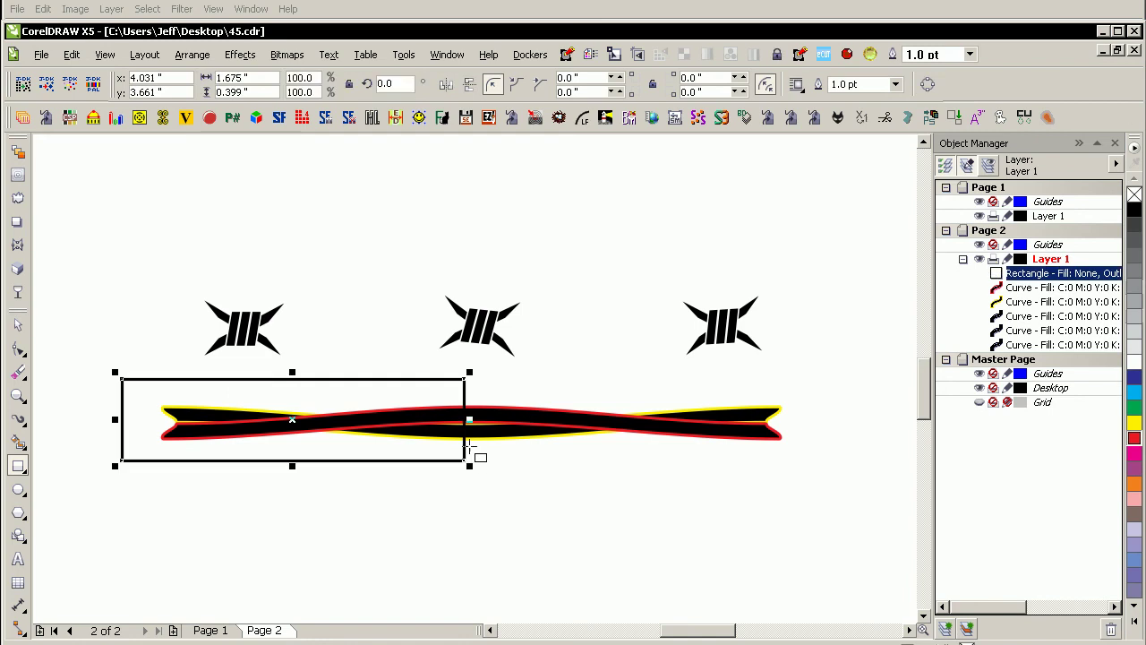
pyautogui.moveTo(469, 419)
pyautogui.mouseDown()
pyautogui.moveTo(507, 419)
pyautogui.moveTo(472, 420)
pyautogui.mouseUp()
pyautogui.press('space')
pyautogui.click(466, 528)
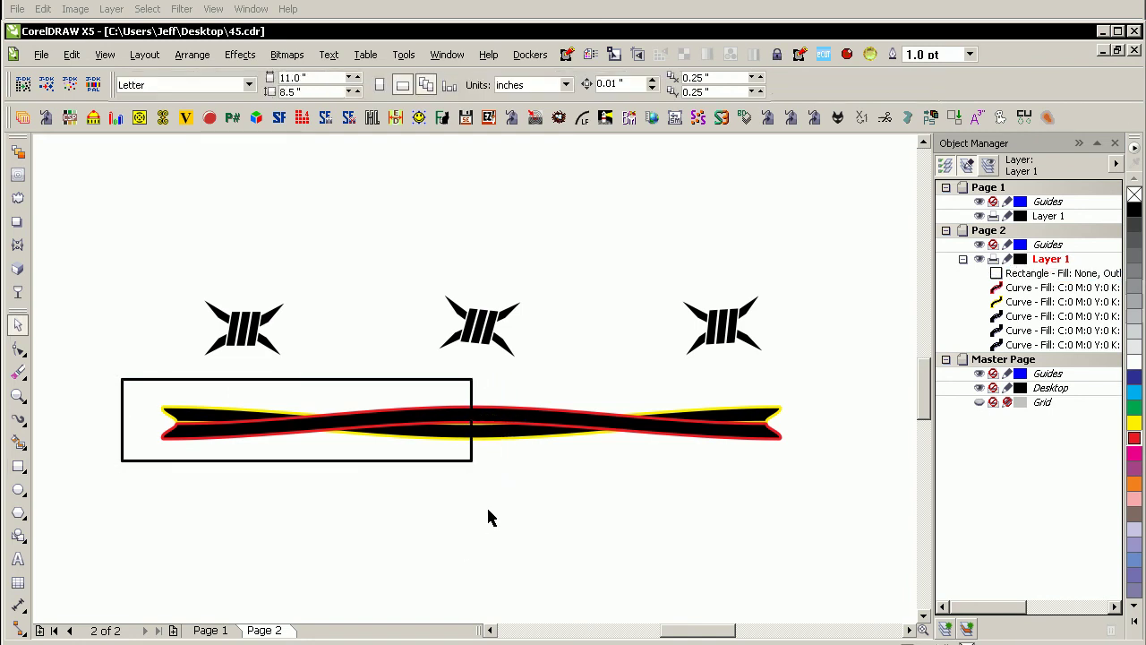
# Convert the red and yellow outlines of the two strands into separate objects.
pyautogui.press('F2')
pyautogui.moveTo(544, 347); pyautogui.dragTo(438, 507)
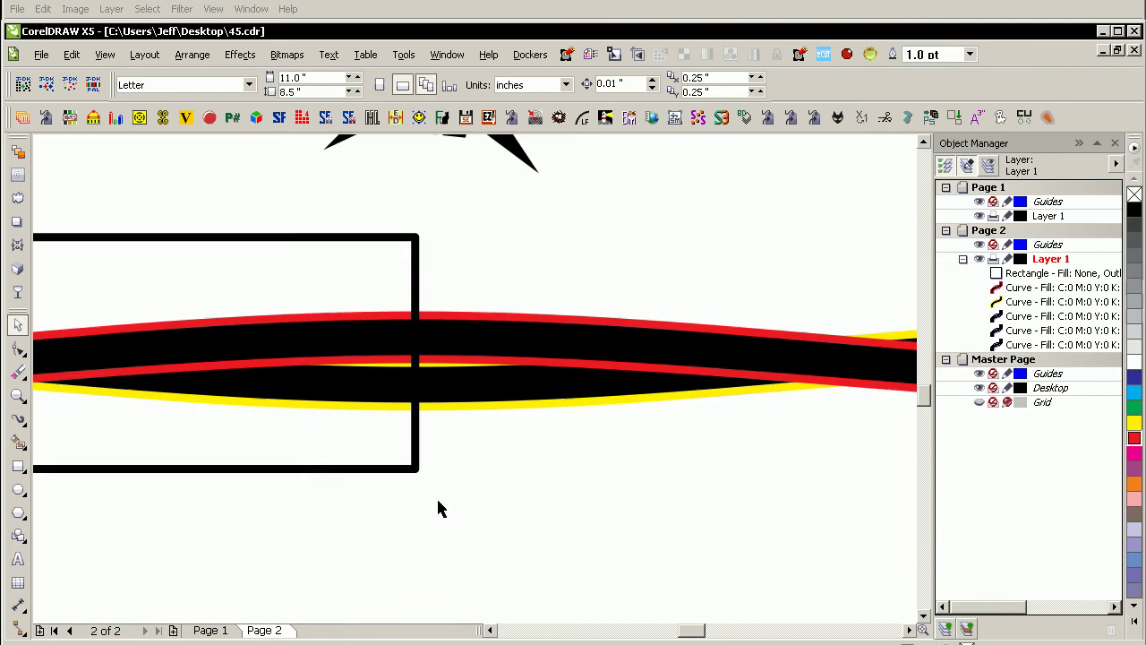
pyautogui.click(485, 322)
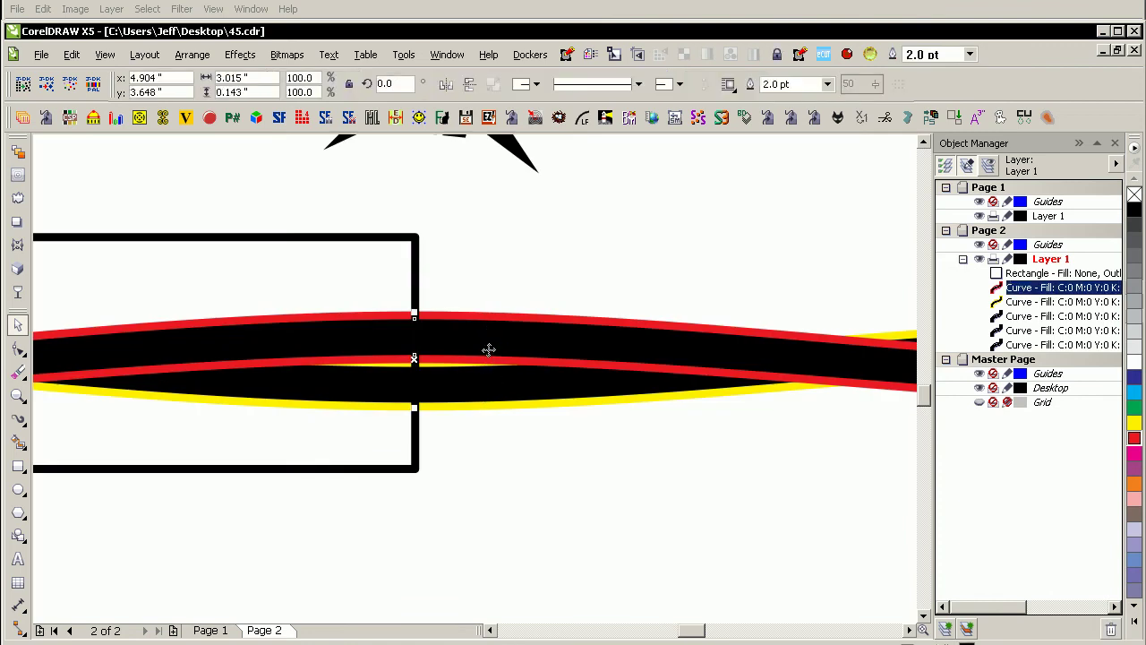
pyautogui.hotkey('ctrl', 'shift', 'q')
pyautogui.click(485, 406)
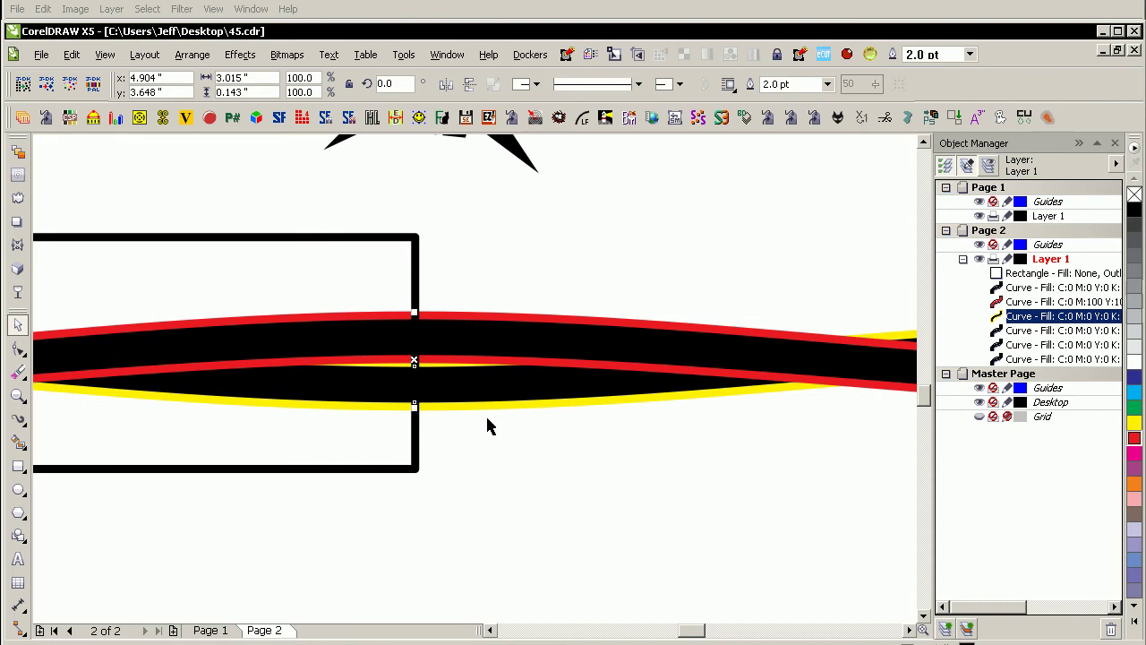
pyautogui.hotkey('ctrl', 'shift', 'q')
pyautogui.click(463, 466)
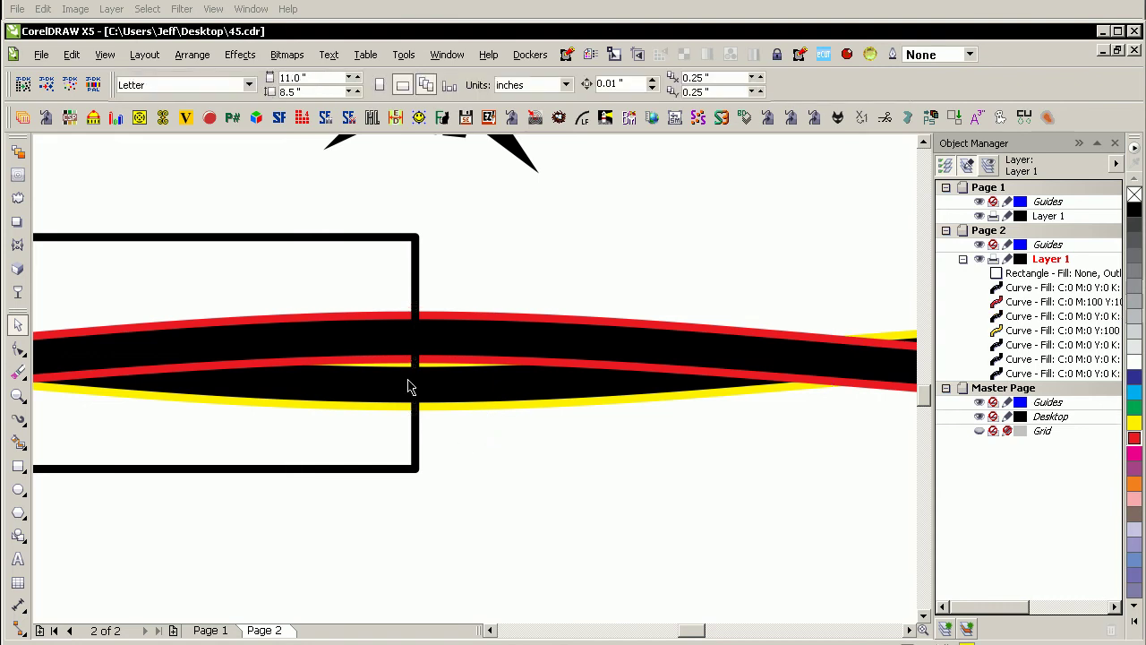
# Trim the red outline object with the rectangle to remove its left half.
pyautogui.click(389, 271)
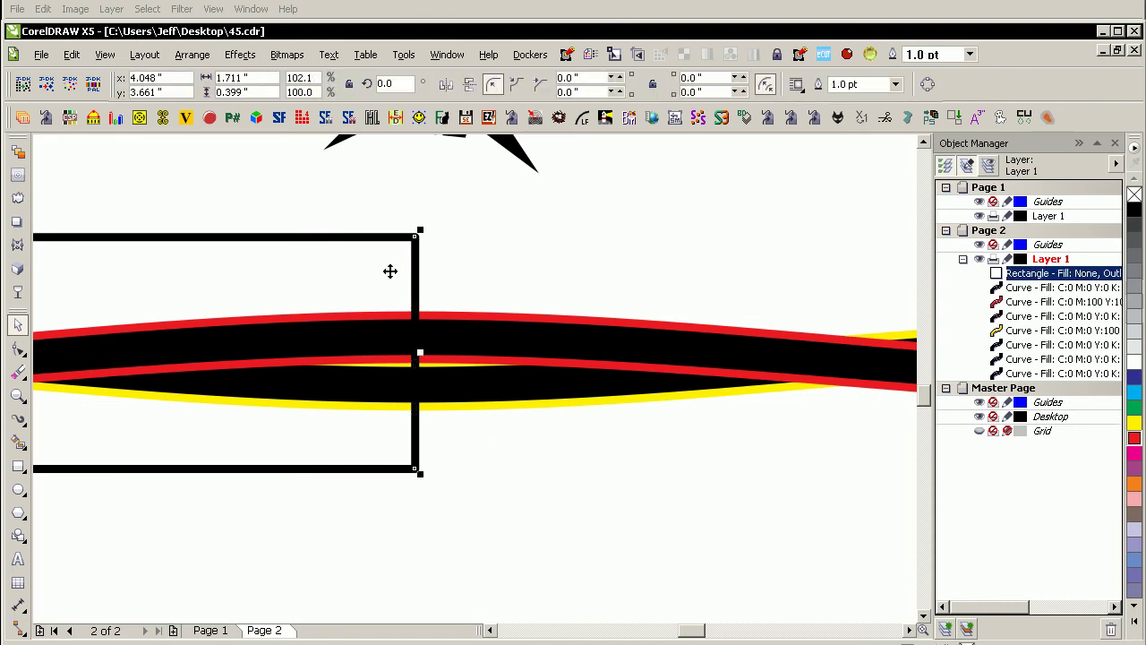
pyautogui.keyDown('shift'); pyautogui.click(436, 312); pyautogui.keyUp('shift')
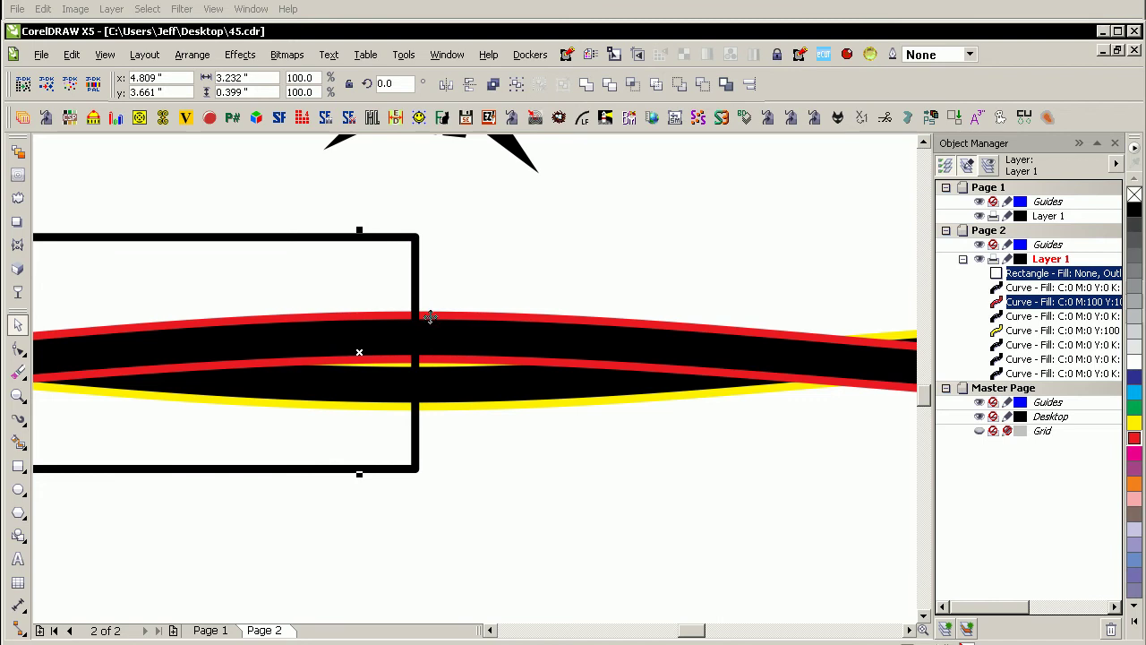
pyautogui.click(609, 84)
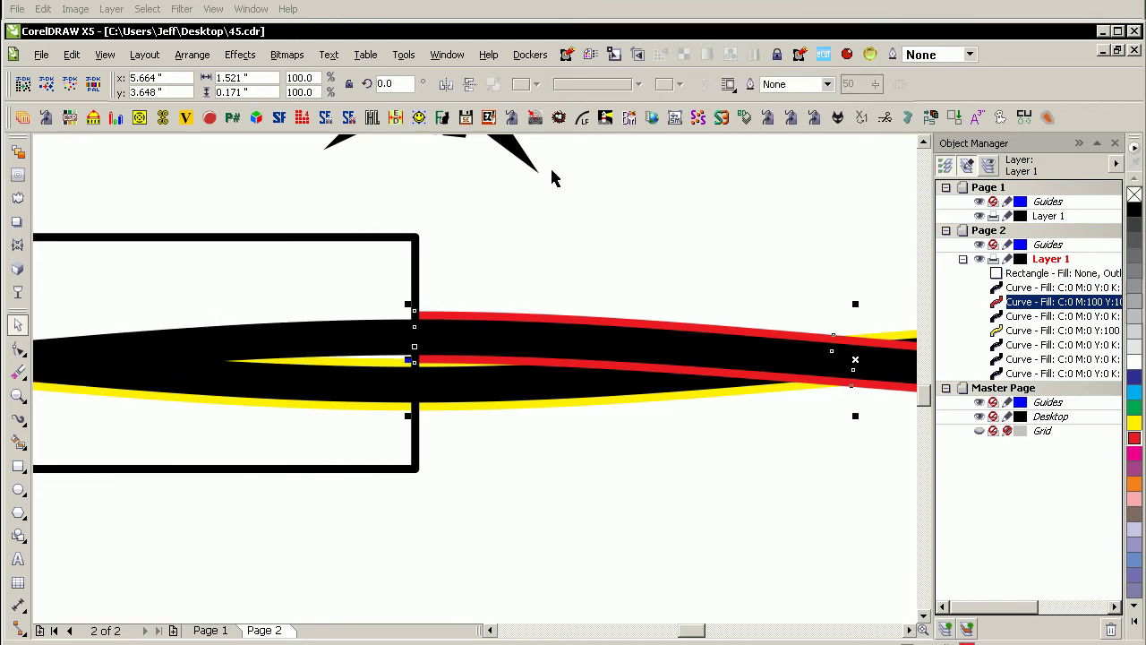
pyautogui.click(477, 289)
pyautogui.scroll(-2, 457, 322)
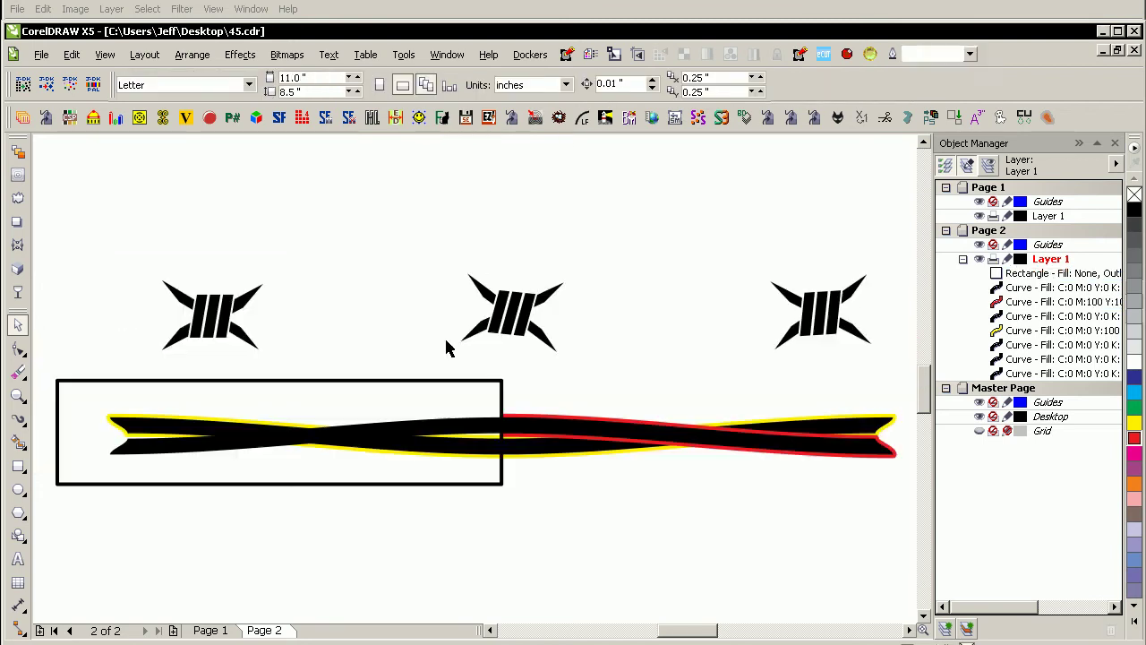
# Flip the rectangle over to enclose the strands' right half, with its left edge at their midpoint.
pyautogui.click(82, 467)
pyautogui.moveTo(50, 431); pyautogui.dragTo(739, 455)
pyautogui.scroll(5, 473, 417)
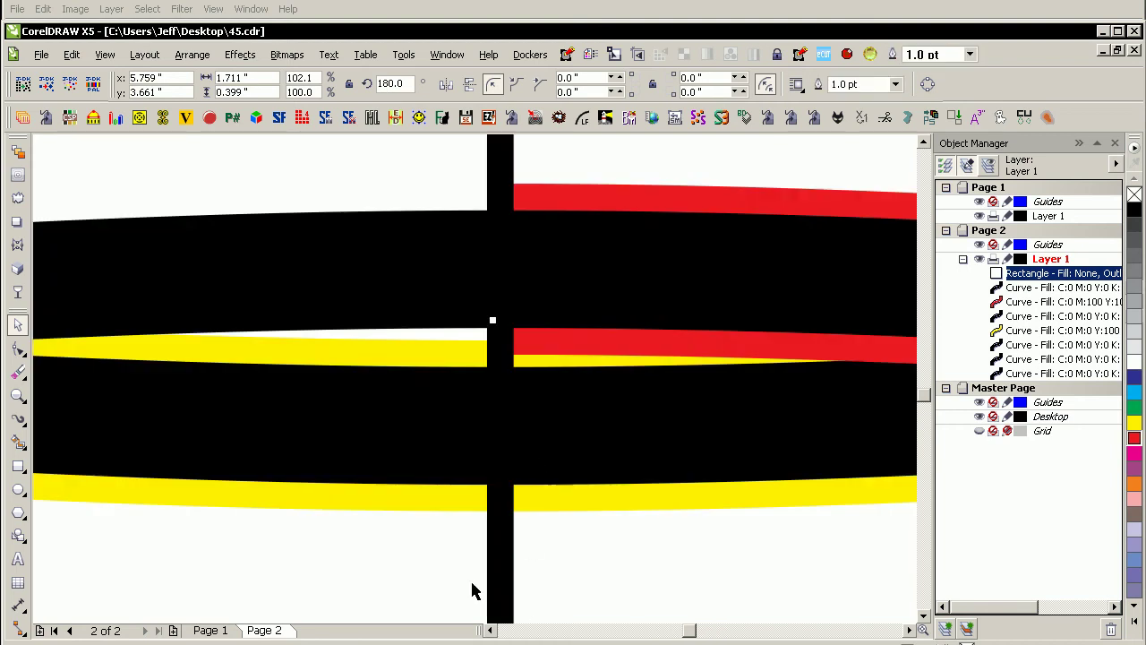
# Trim the right half of the yellow outline object with the rectangle and delete the rectangle.
pyautogui.keyDown('shift'); pyautogui.click(465, 507); pyautogui.keyUp('shift')
pyautogui.click(610, 86)
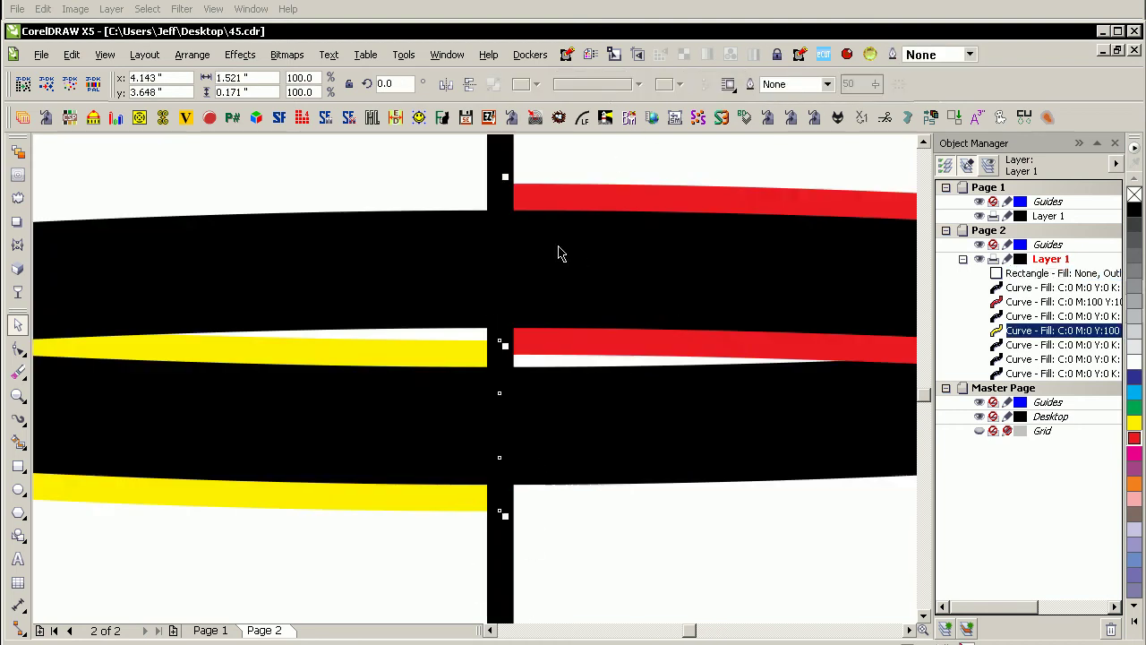
pyautogui.click(416, 584)
pyautogui.click(513, 563)
pyautogui.press('Delete')
pyautogui.press('F4')
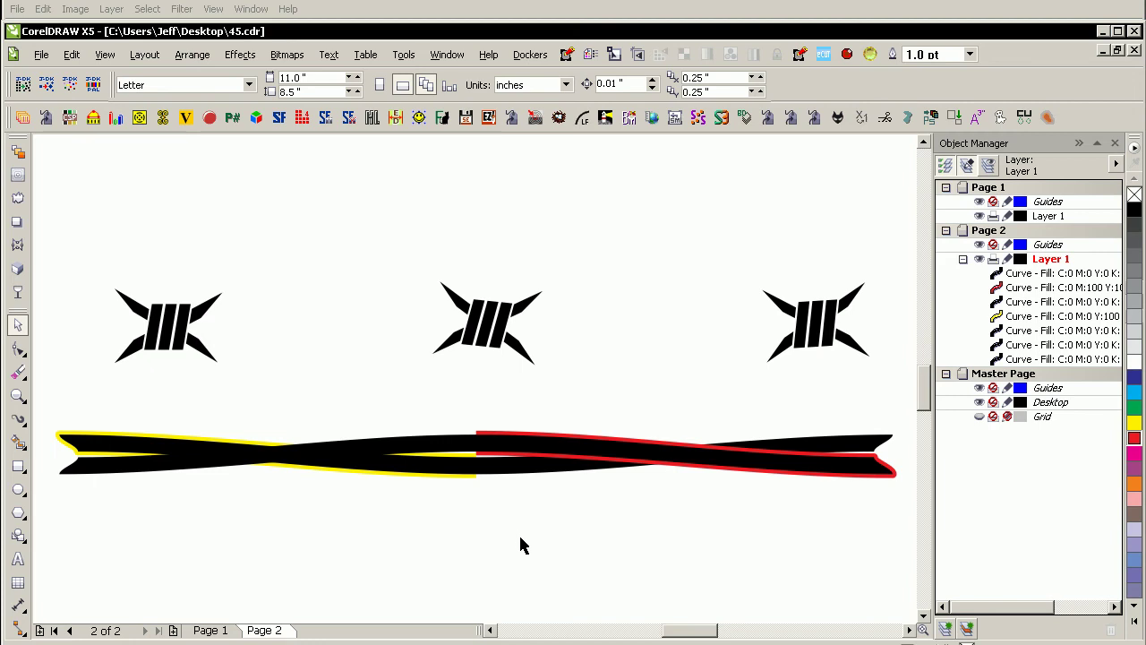
# Trim the back strand with the red outline object at the right crossing and delete the red outline.
pyautogui.scroll(4, 632, 418)
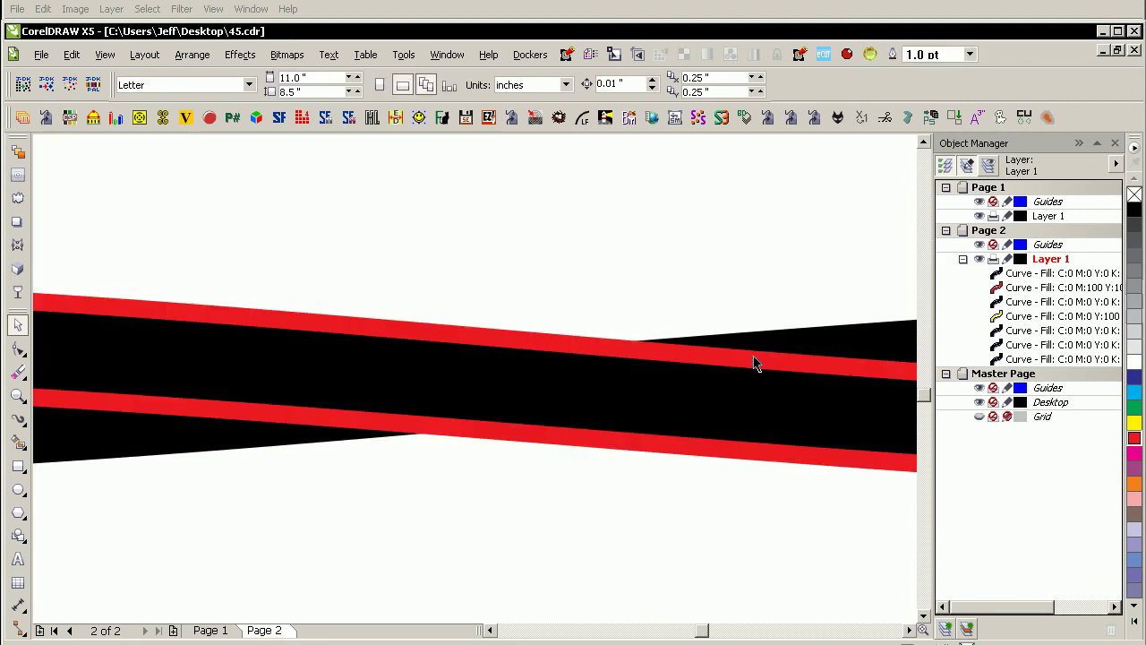
pyautogui.click(757, 364)
pyautogui.keyDown('shift'); pyautogui.click(800, 341); pyautogui.keyUp('shift')
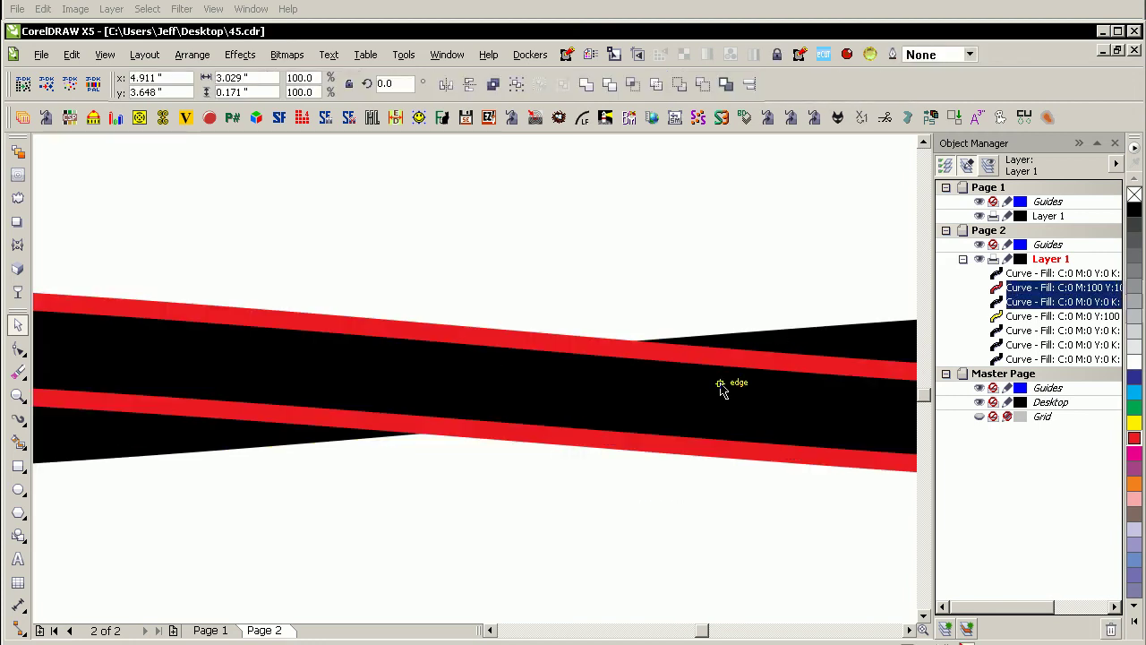
pyautogui.click(608, 83)
pyautogui.click(667, 246)
pyautogui.moveTo(675, 355); pyautogui.dragTo(701, 247)
pyautogui.press('Delete')
pyautogui.press('F4')
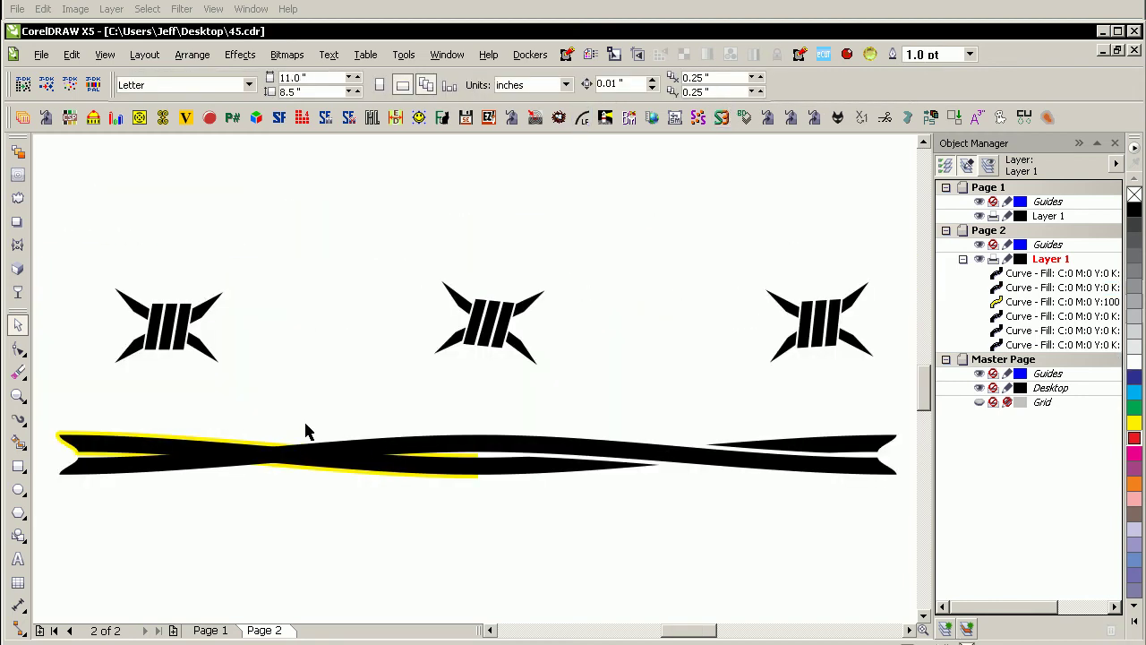
# Trim the front strand with the yellow outline object at the left crossing and delete the yellow outline.
pyautogui.scroll(5, 307, 429)
pyautogui.click(402, 310)
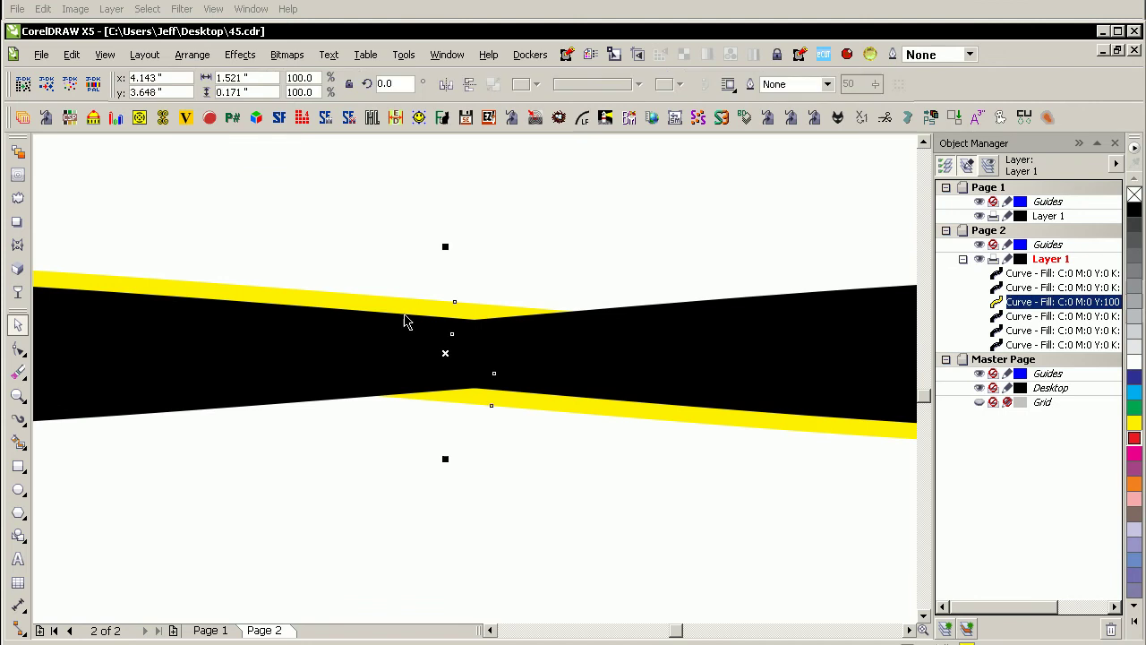
pyautogui.scroll(-3, 402, 367)
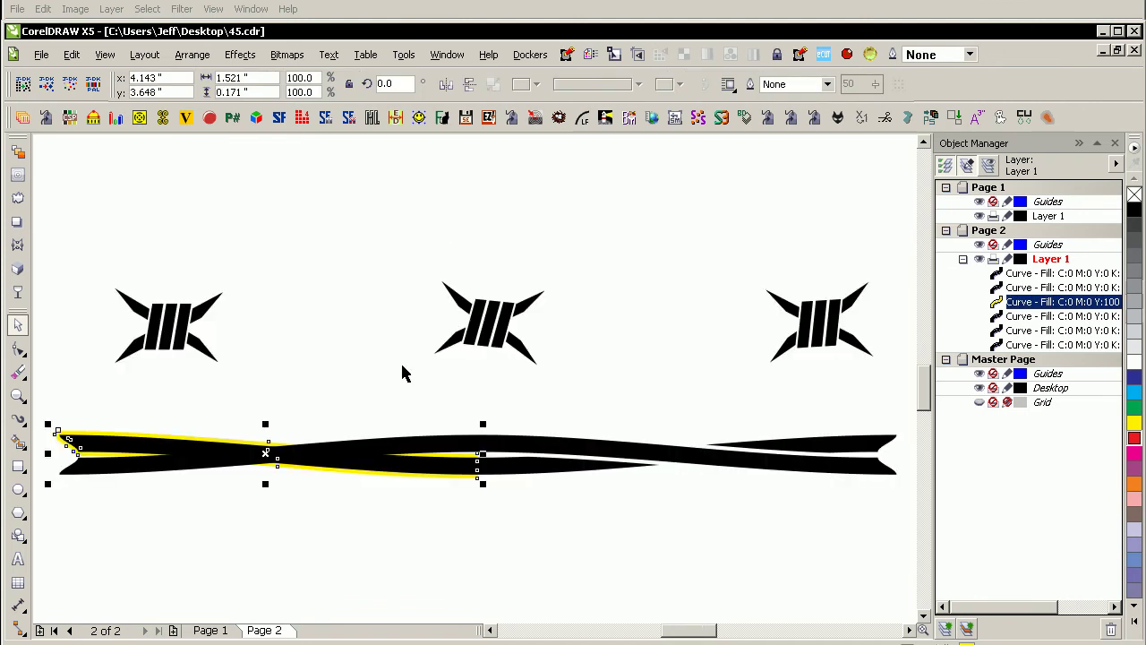
pyautogui.keyDown('shift'); pyautogui.click(546, 455); pyautogui.keyUp('shift')
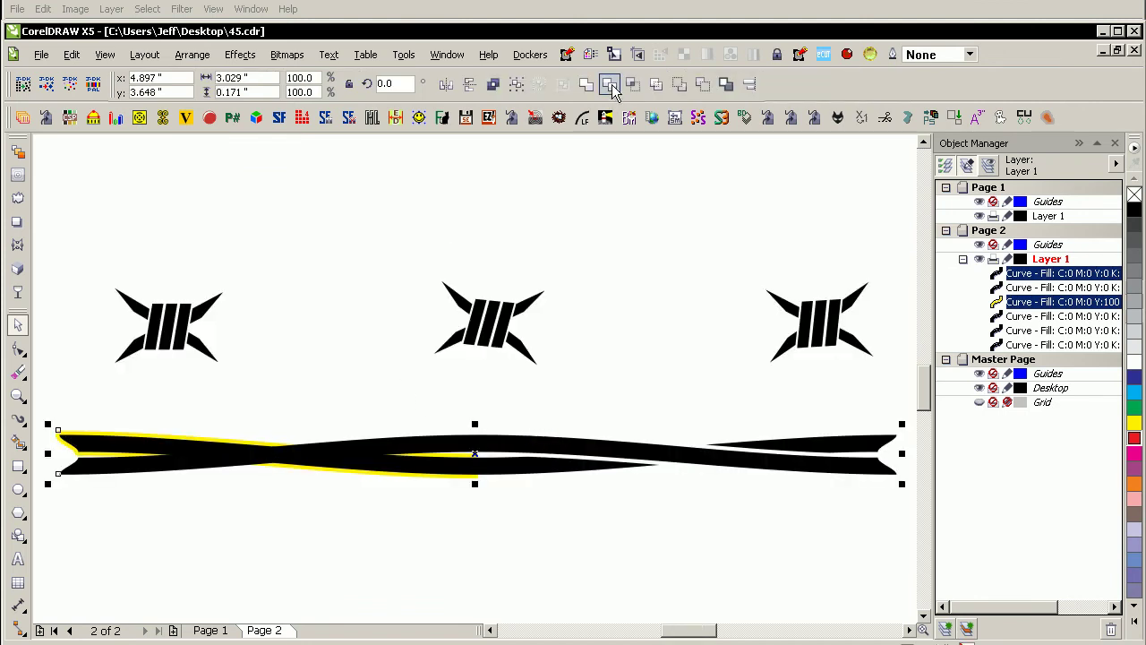
pyautogui.click(361, 360)
pyautogui.moveTo(341, 454); pyautogui.dragTo(404, 359)
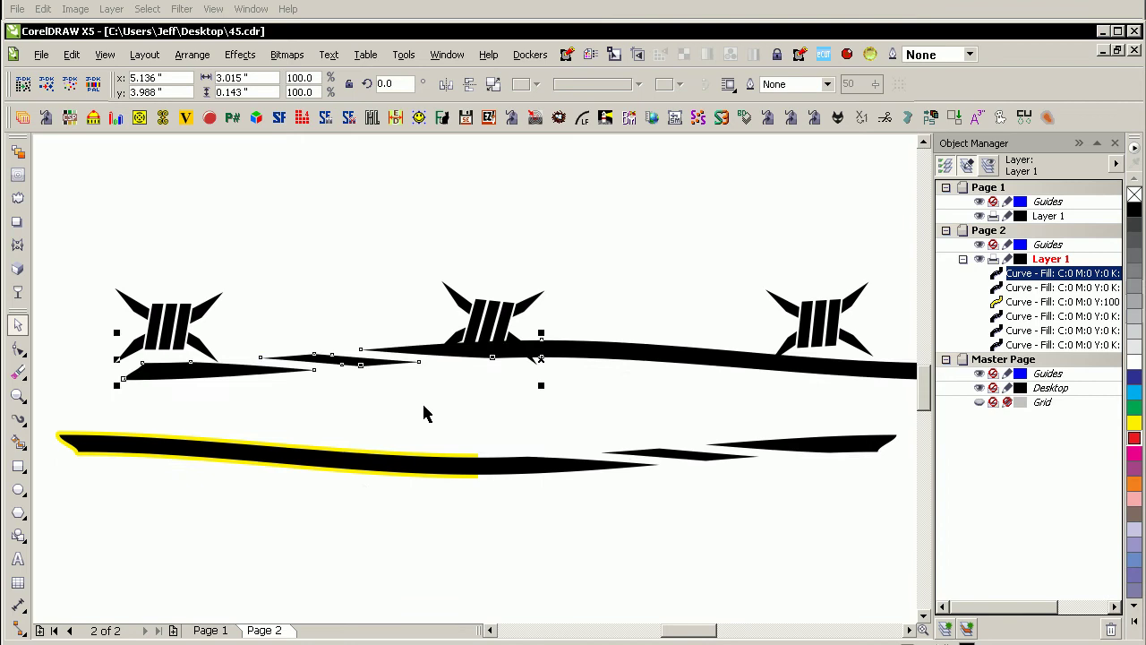
pyautogui.moveTo(416, 429); pyautogui.dragTo(416, 587)
pyautogui.press('Delete')
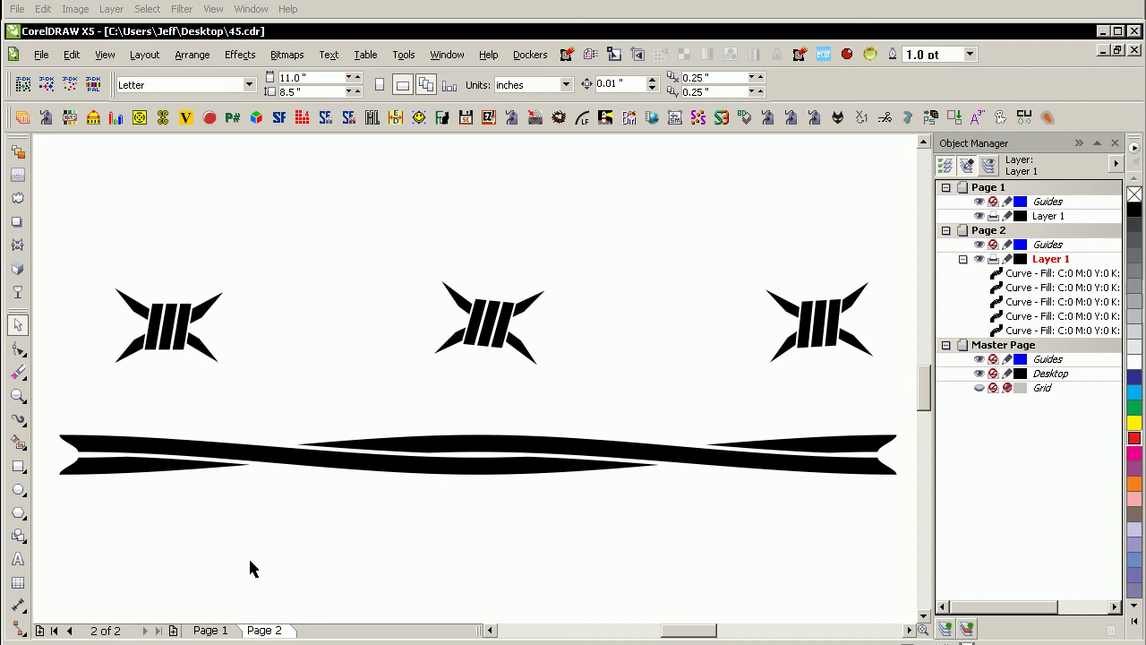
# Draw a rectangle about 1.44 by 0.37 inches around the middle twist, from the left crossing's centre to the right one's.
pyautogui.click(18, 467)
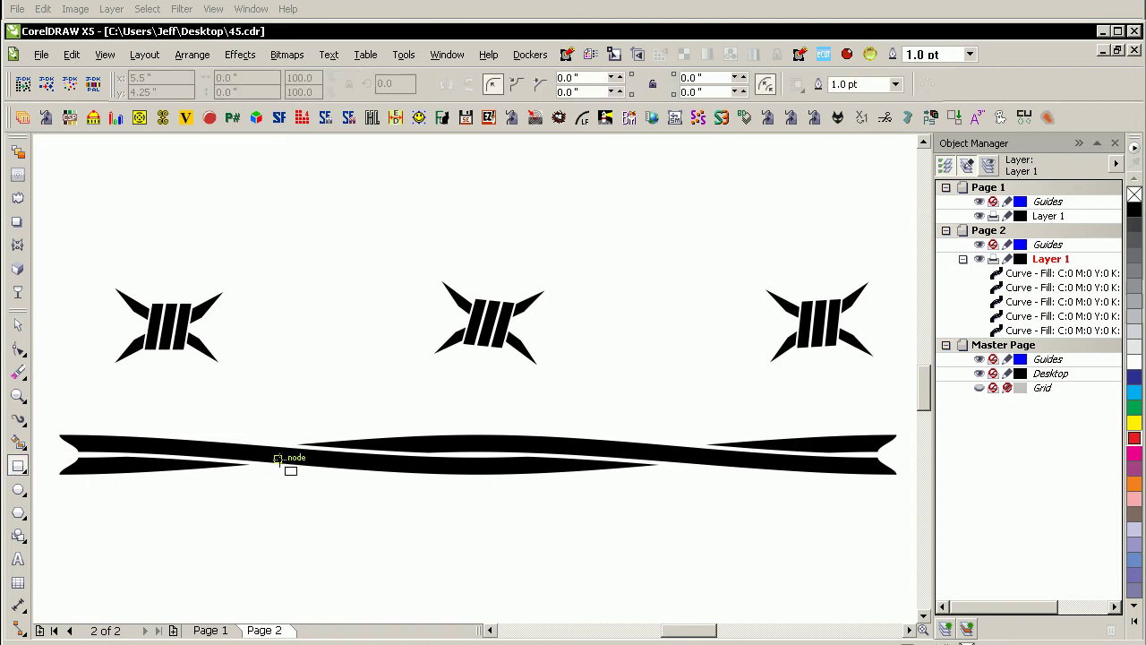
pyautogui.moveTo(278, 458)
pyautogui.mouseDown()
pyautogui.moveTo(364, 478)
pyautogui.moveTo(749, 480)
pyautogui.moveTo(686, 458)
pyautogui.moveTo(686, 397)
pyautogui.moveTo(690, 448)
pyautogui.moveTo(677, 445)
pyautogui.mouseUp()
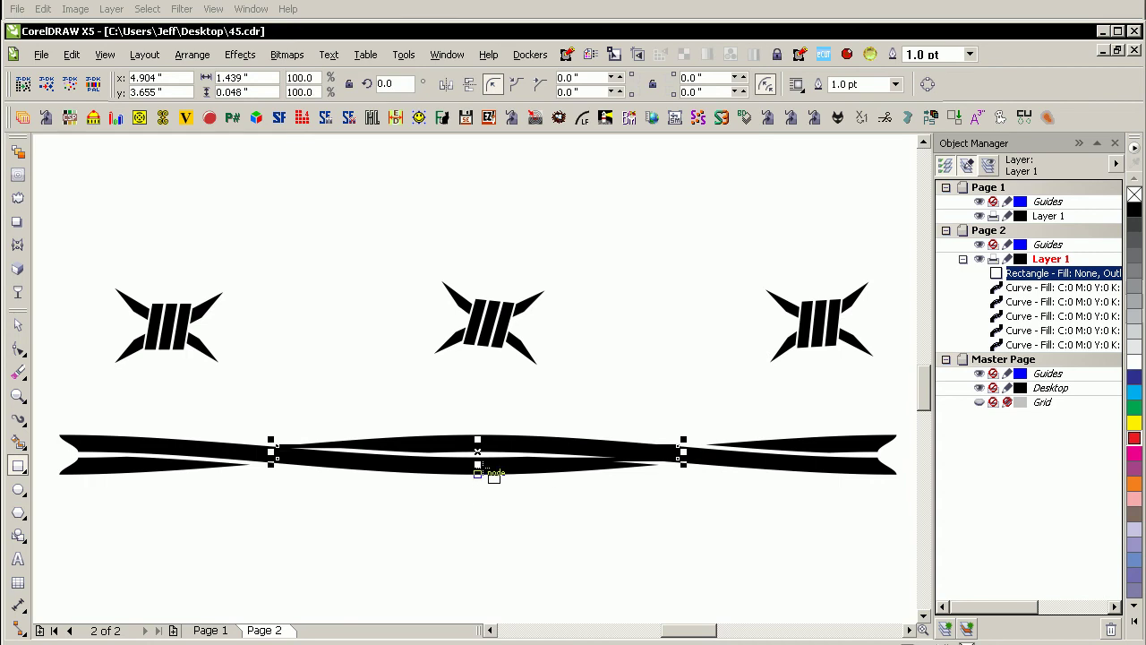
pyautogui.moveTo(477, 464); pyautogui.dragTo(478, 507)
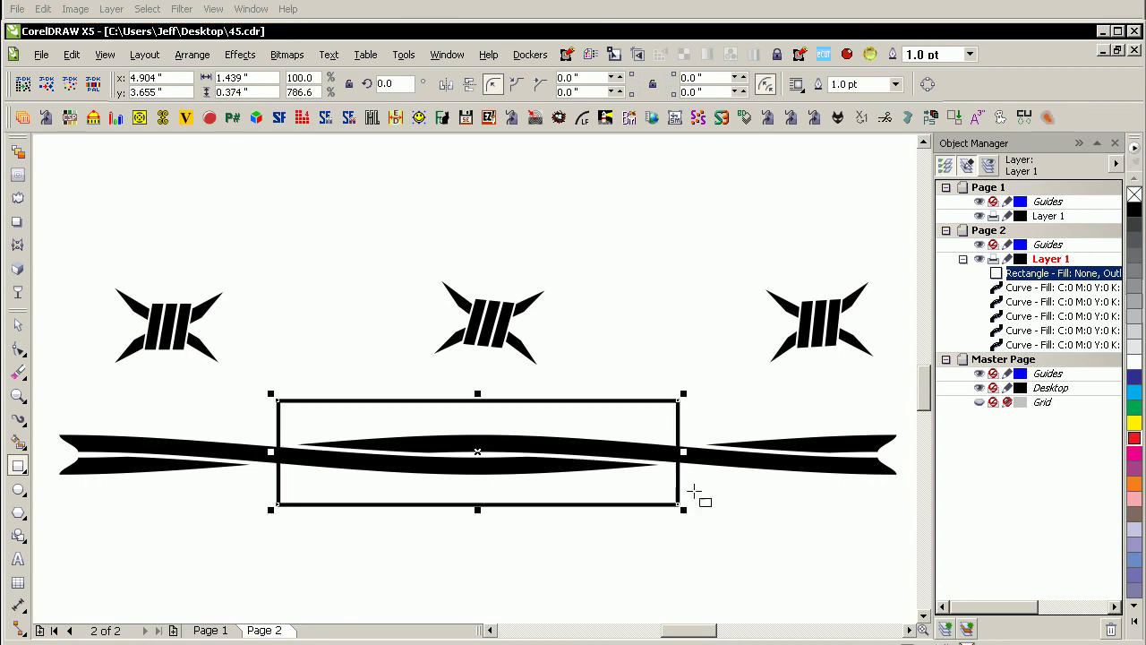
# Combine the two trimmed strands into a single curve.
pyautogui.press('space')
pyautogui.click(736, 466)
pyautogui.keyDown('shift'); pyautogui.click(767, 449); pyautogui.keyUp('shift')
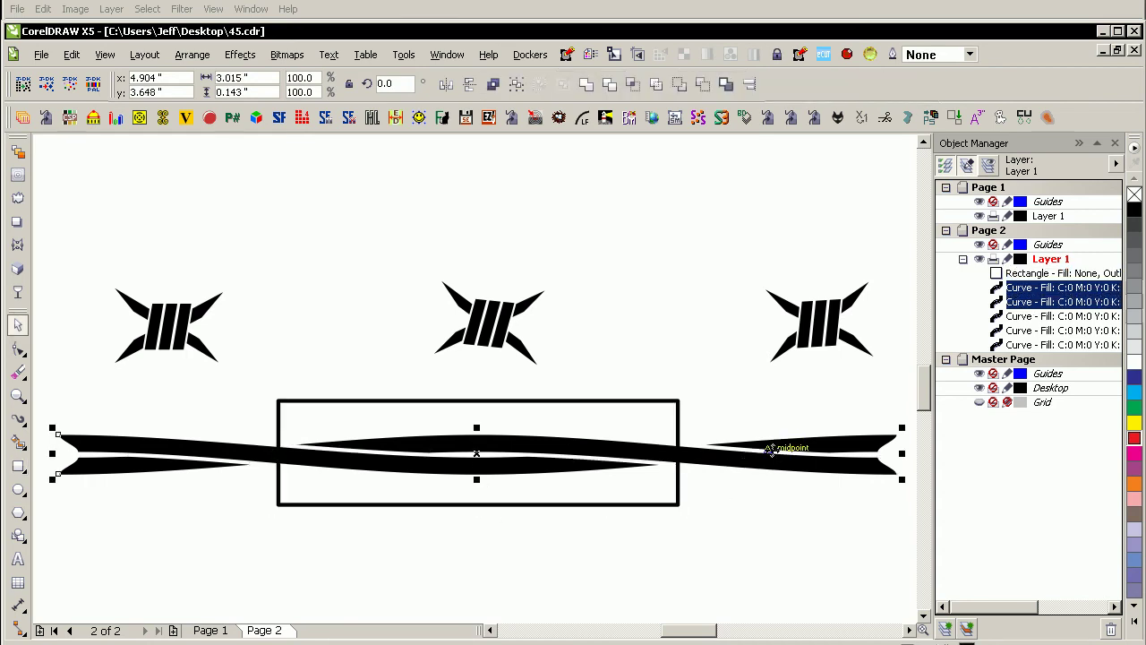
pyautogui.hotkey('ctrl', 'l')
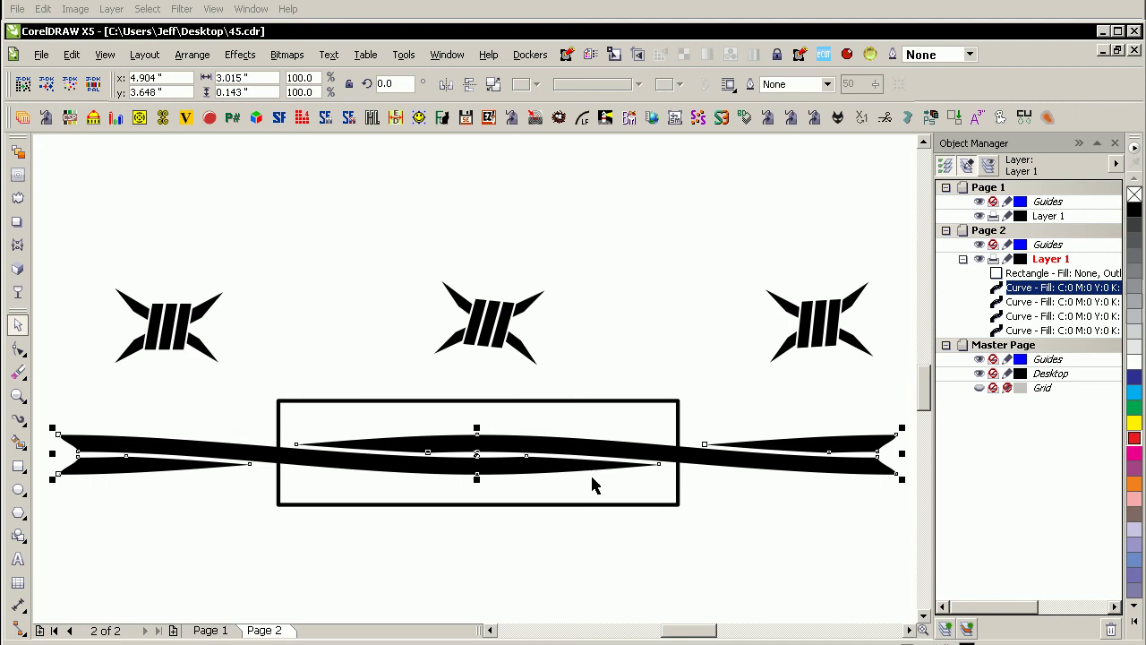
pyautogui.click(650, 561)
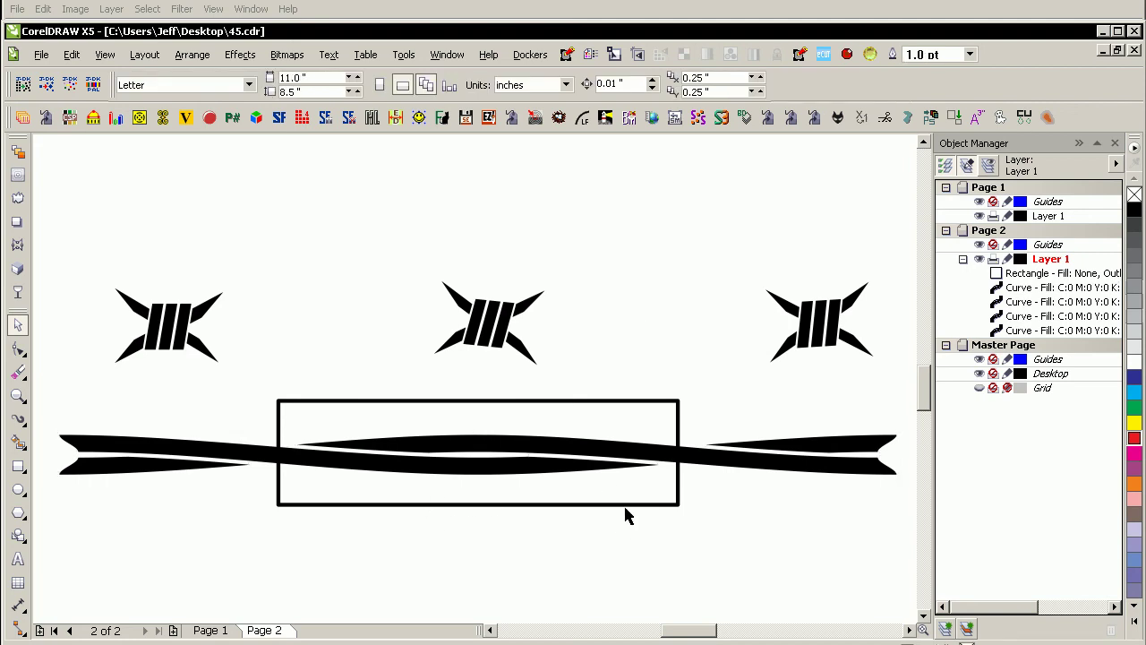
# Intersect the combined strands with the rectangle and move the resulting twist segment below the original wire.
pyautogui.click(679, 504)
pyautogui.keyDown('shift'); pyautogui.click(724, 455); pyautogui.keyUp('shift')
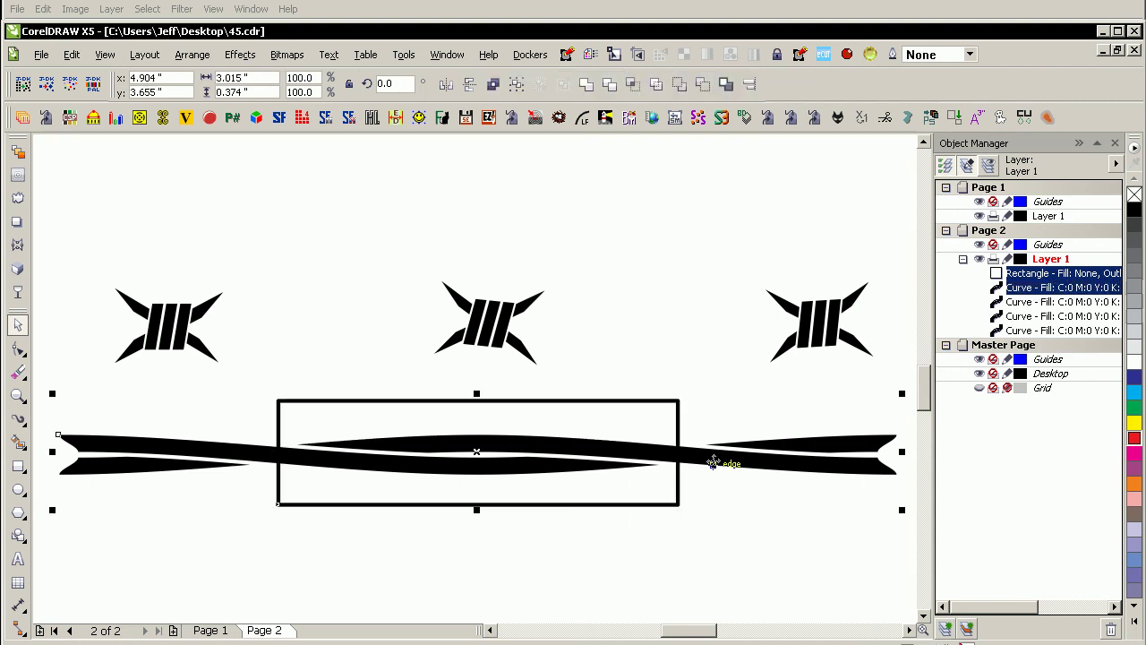
pyautogui.click(632, 84)
pyautogui.moveTo(580, 438); pyautogui.dragTo(584, 563)
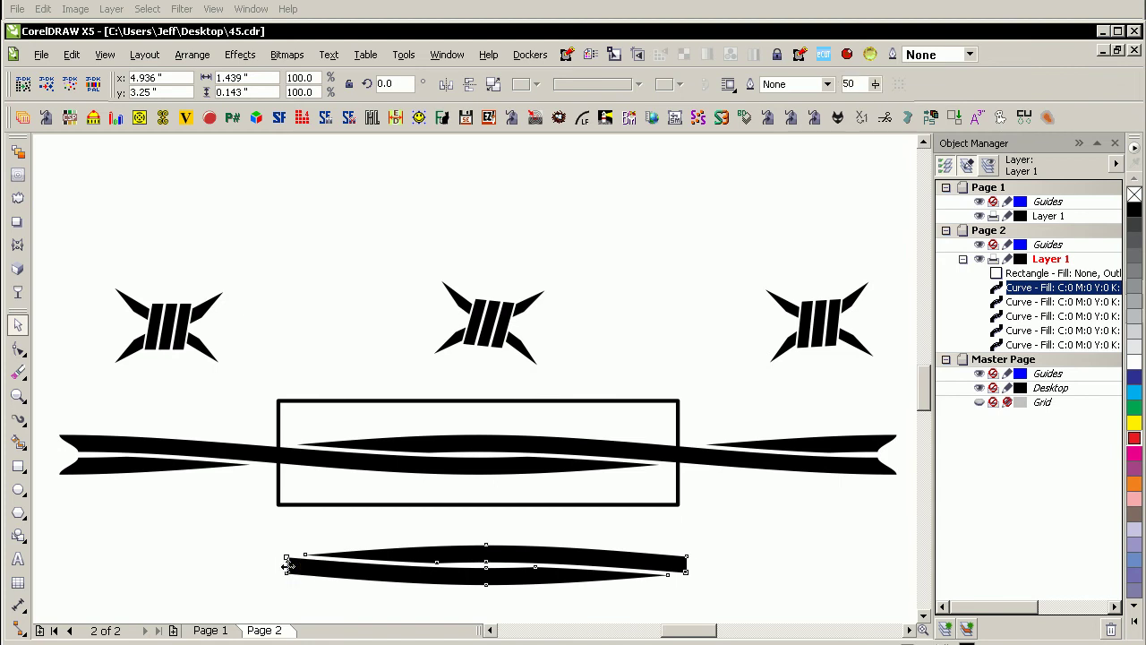
# Repeat the twist segment end to end toward the right with five copies.
pyautogui.moveTo(286, 565); pyautogui.dragTo(688, 565)
pyautogui.hotkey('ctrl', 'r')
pyautogui.hotkey('ctrl', 'r')
pyautogui.hotkey('ctrl', 'r')
pyautogui.hotkey('ctrl', 'r')
pyautogui.press('F4')
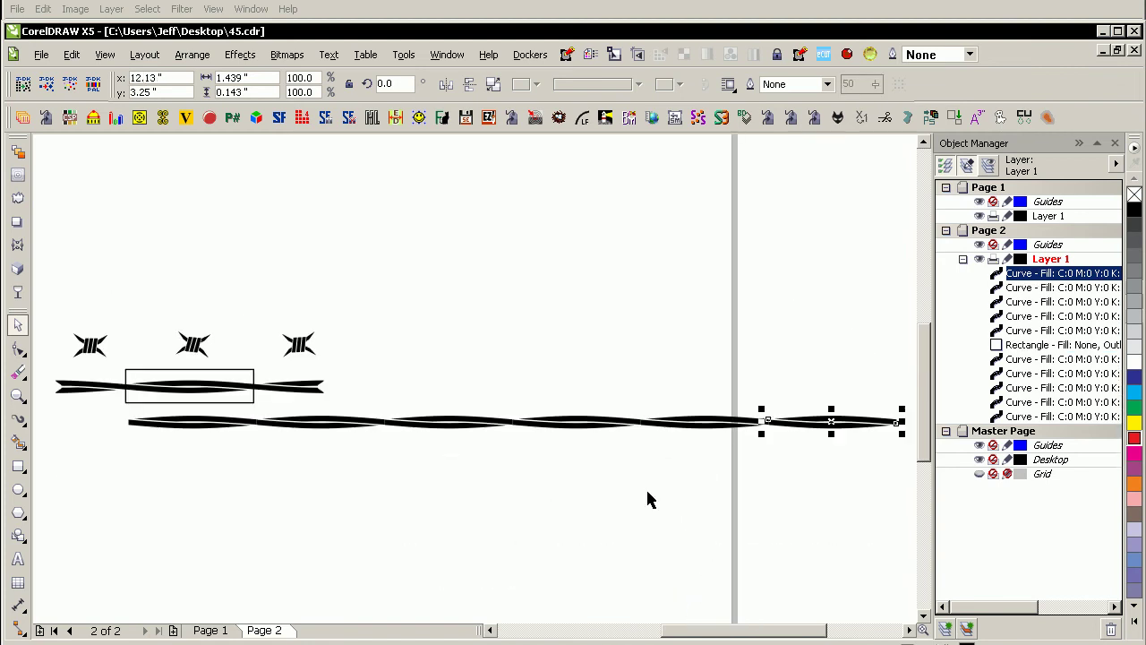
pyautogui.click(649, 491)
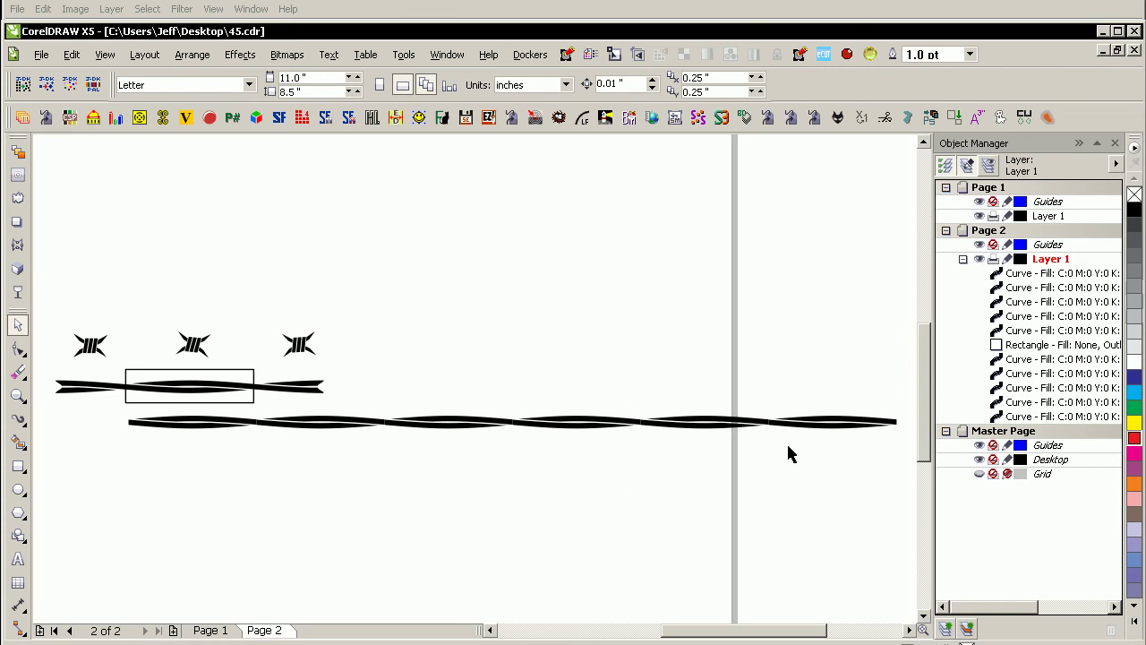
# Undo the repeated copies so that only the single twist segment is left below the wire.
pyautogui.hotkey('ctrl', 'z')
pyautogui.hotkey('ctrl', 'z')
pyautogui.hotkey('ctrl', 'z')
pyautogui.hotkey('ctrl', 'z')
pyautogui.hotkey('ctrl', 'z')
pyautogui.hotkey('ctrl', 'z')
pyautogui.hotkey('ctrl', 'shift', 'z')
# Delete the original combined strands together with the rectangle around their middle.
pyautogui.moveTo(348, 353); pyautogui.dragTo(143, 439)
pyautogui.press('Delete')
pyautogui.scroll(3, 224, 439)
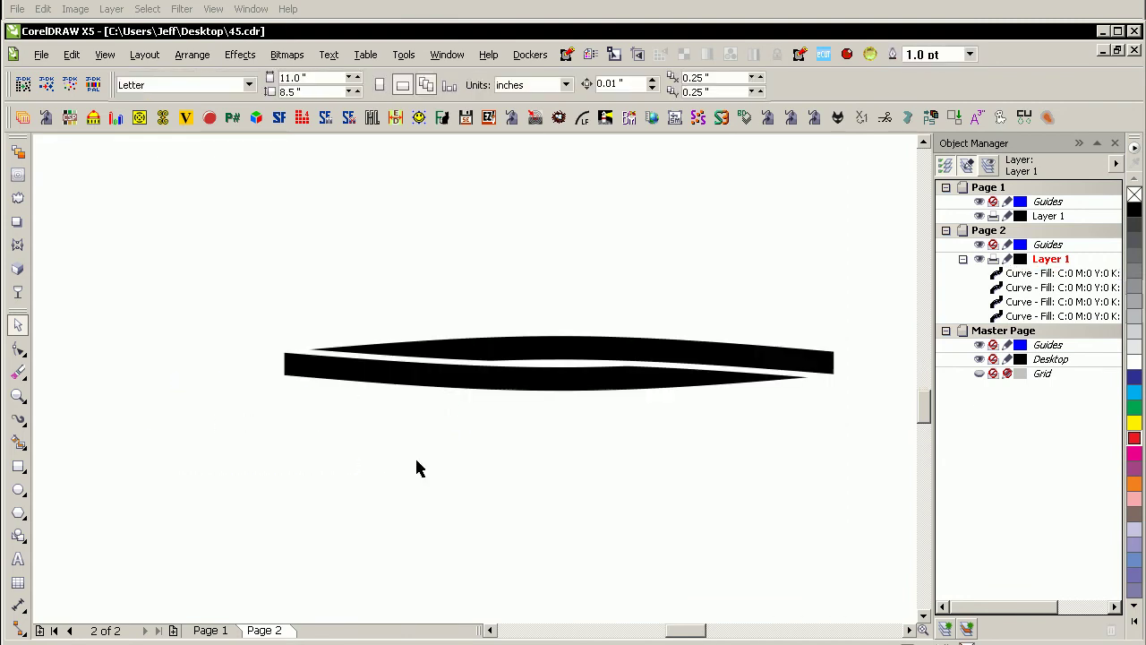
pyautogui.click(555, 360)
pyautogui.click(609, 239)
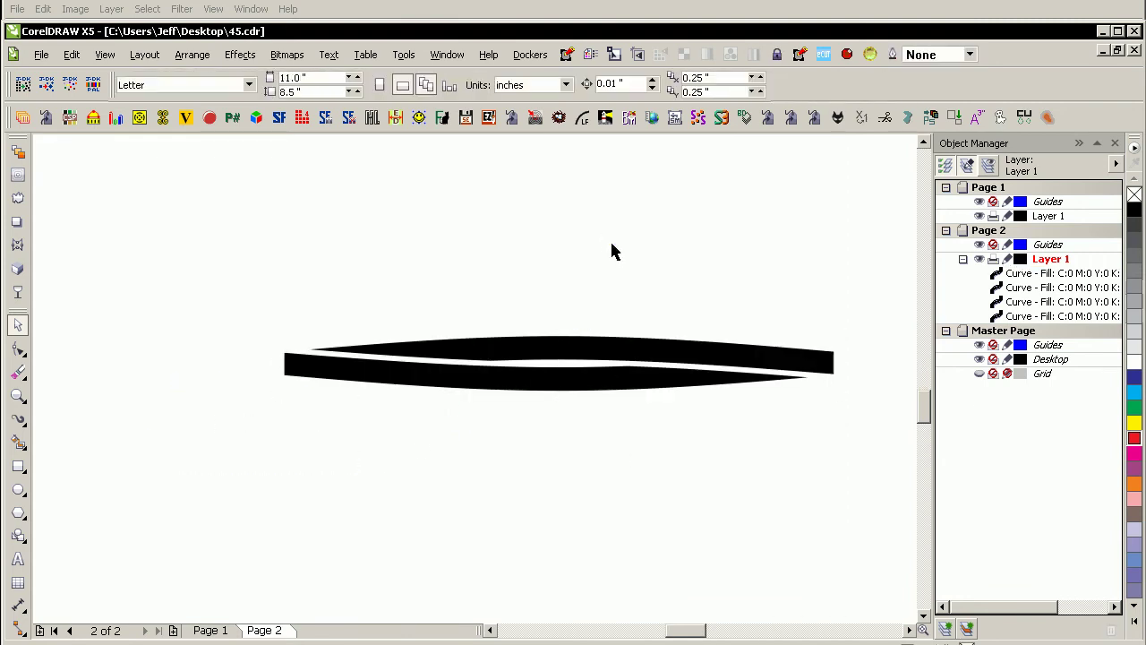
# Scale the twist segment down to 49.5% and place a copy against its right end.
pyautogui.click(606, 370)
pyautogui.press('F4')
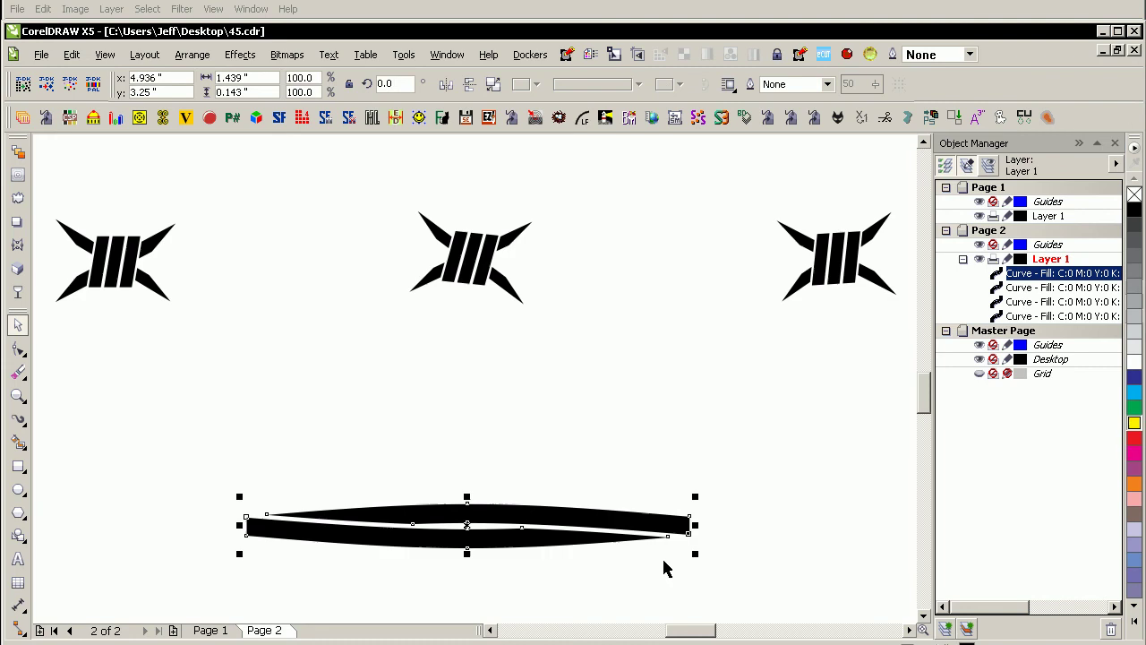
pyautogui.moveTo(694, 553); pyautogui.dragTo(469, 540)
pyautogui.moveTo(248, 520); pyautogui.dragTo(475, 510)
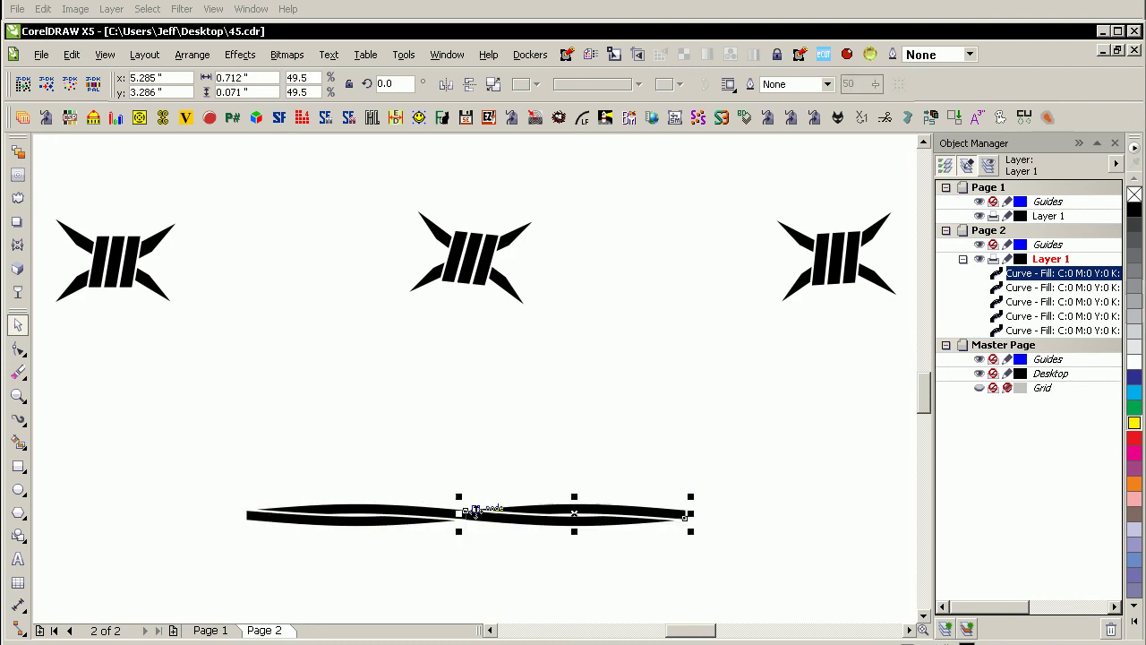
# Combine the two adjoining twist segments into one curve.
pyautogui.keyDown('shift'); pyautogui.click(413, 520); pyautogui.keyUp('shift')
pyautogui.hotkey('ctrl', 'l')
pyautogui.click(517, 558)
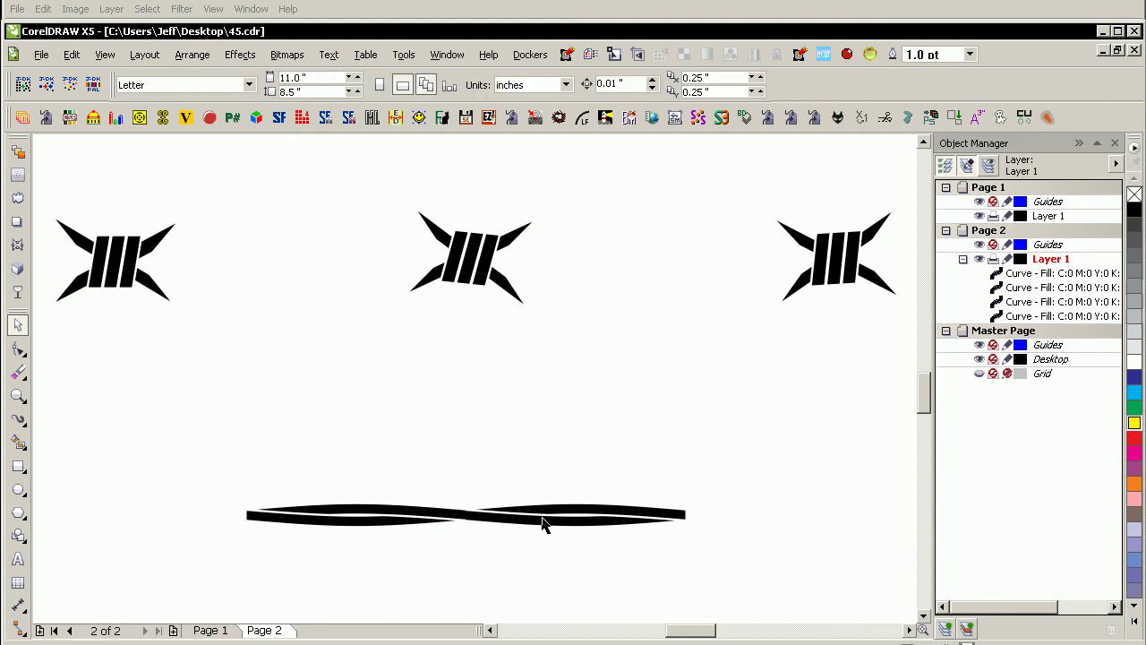
# Move the double twist below the leftmost barb and extend it to the right with three end-to-end copies.
pyautogui.moveTo(534, 523); pyautogui.dragTo(330, 453)
pyautogui.moveTo(81, 452); pyautogui.dragTo(101, 508)
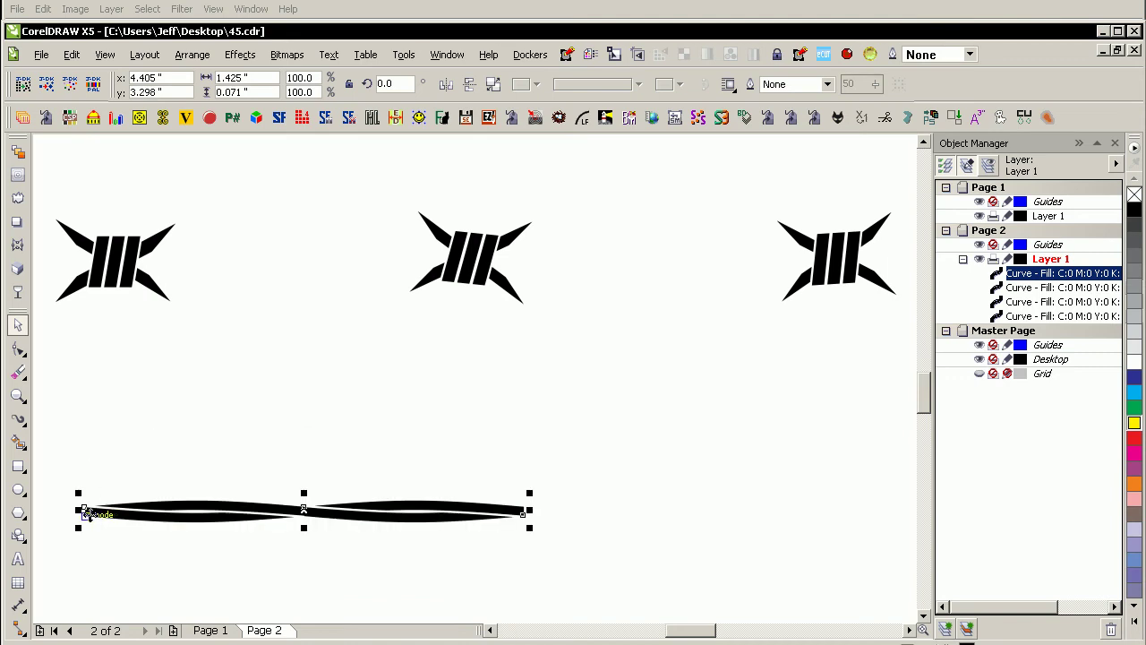
pyautogui.moveTo(82, 512); pyautogui.dragTo(523, 512)
pyautogui.rightClick(523, 512)
# Place the three barbs on the wire, each over a twist crossing at roughly even spacing.
pyautogui.click(101, 322)
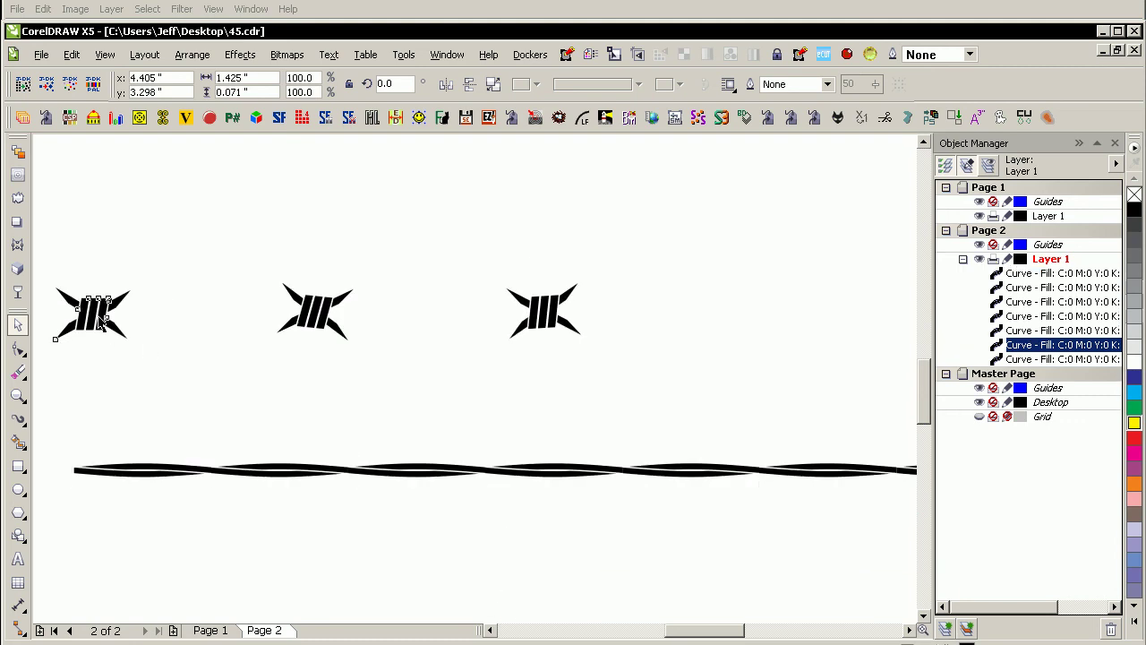
pyautogui.moveTo(101, 324); pyautogui.dragTo(348, 466)
pyautogui.moveTo(315, 312); pyautogui.dragTo(630, 468)
pyautogui.moveTo(544, 311); pyautogui.dragTo(850, 480)
pyautogui.click(577, 493)
pyautogui.press('Escape')
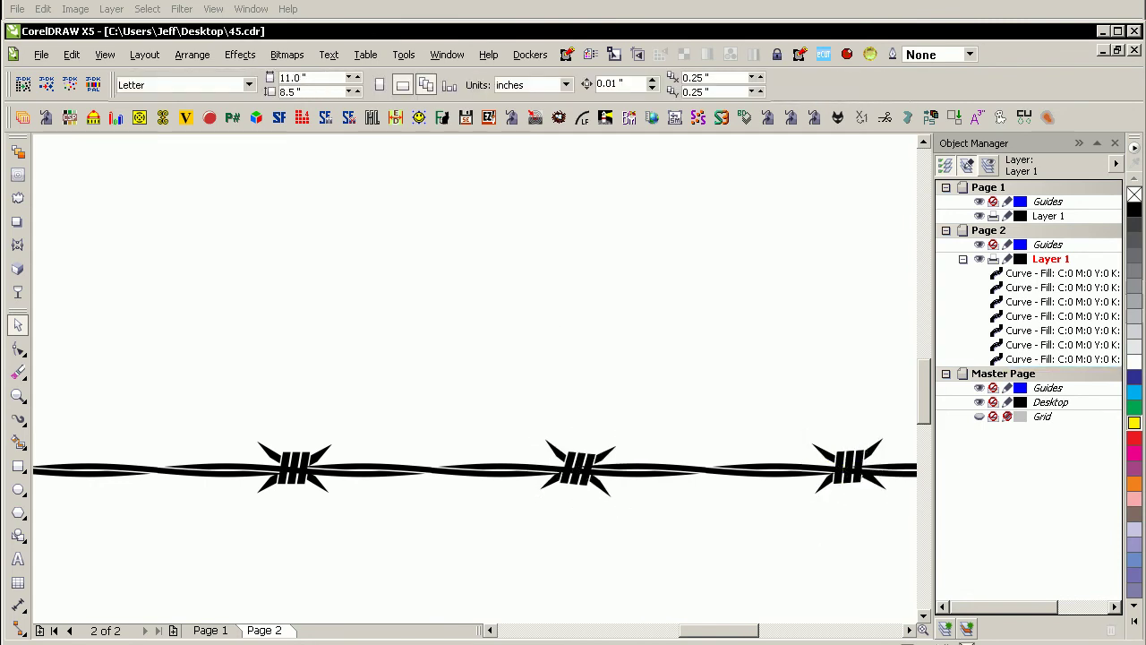
# Draw a rectangle around the wire's last twist at the right end, with its left edge at the crossing.
pyautogui.scroll(-1, 566, 570)
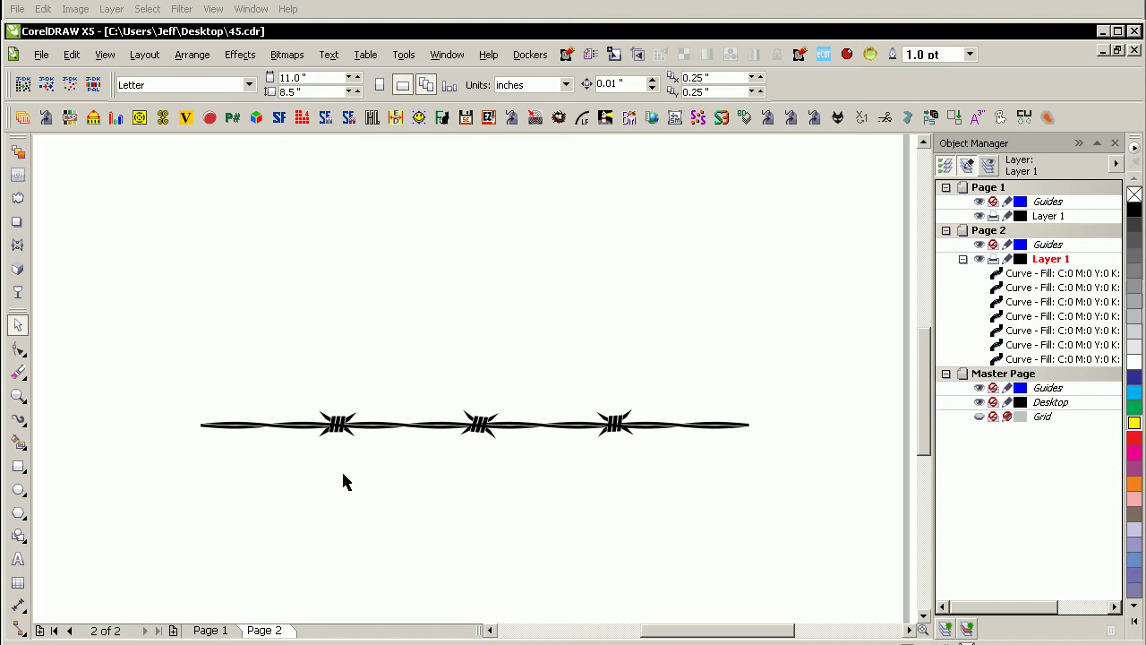
pyautogui.click(684, 424)
pyautogui.press('F4')
pyautogui.press('F2')
pyautogui.moveTo(775, 347); pyautogui.dragTo(971, 419)
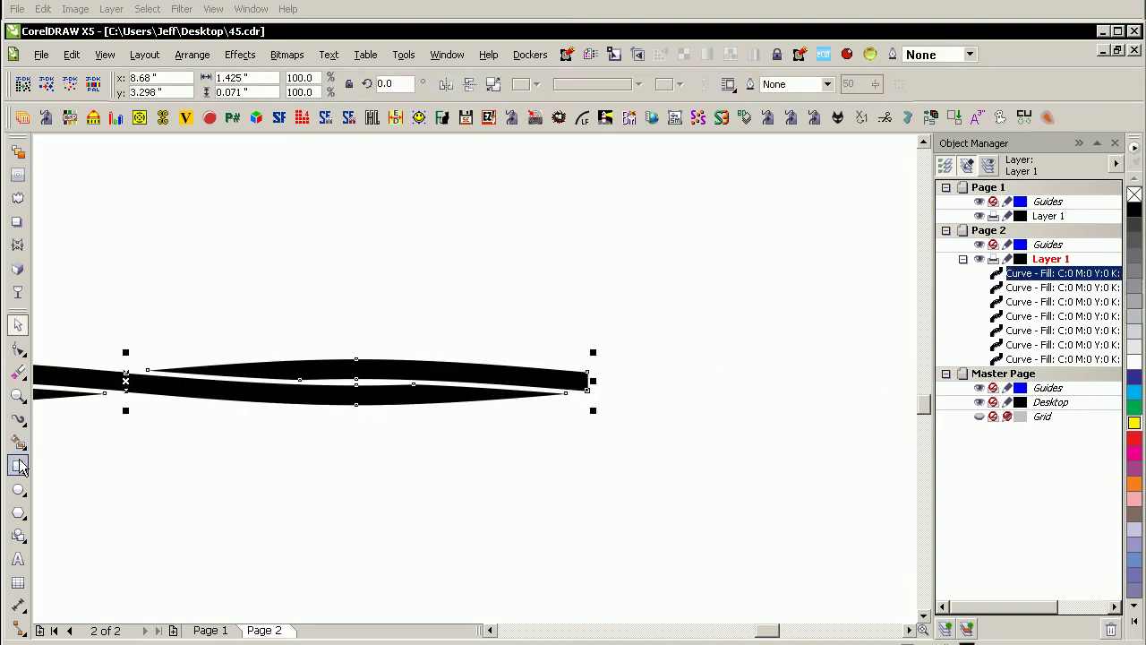
pyautogui.click(18, 466)
pyautogui.moveTo(662, 293)
pyautogui.mouseDown()
pyautogui.moveTo(507, 384)
pyautogui.moveTo(149, 443)
pyautogui.moveTo(126, 427)
pyautogui.moveTo(125, 390)
pyautogui.mouseUp()
pyautogui.moveTo(405, 399); pyautogui.dragTo(399, 448)
# Trim the last twist off the wire's right end with the rectangle.
pyautogui.press('space')
pyautogui.keyDown('shift'); pyautogui.click(146, 389); pyautogui.keyUp('shift')
pyautogui.press('t')
pyautogui.click(256, 256)
pyautogui.click(262, 409)
pyautogui.press('F4')
pyautogui.click(676, 501)
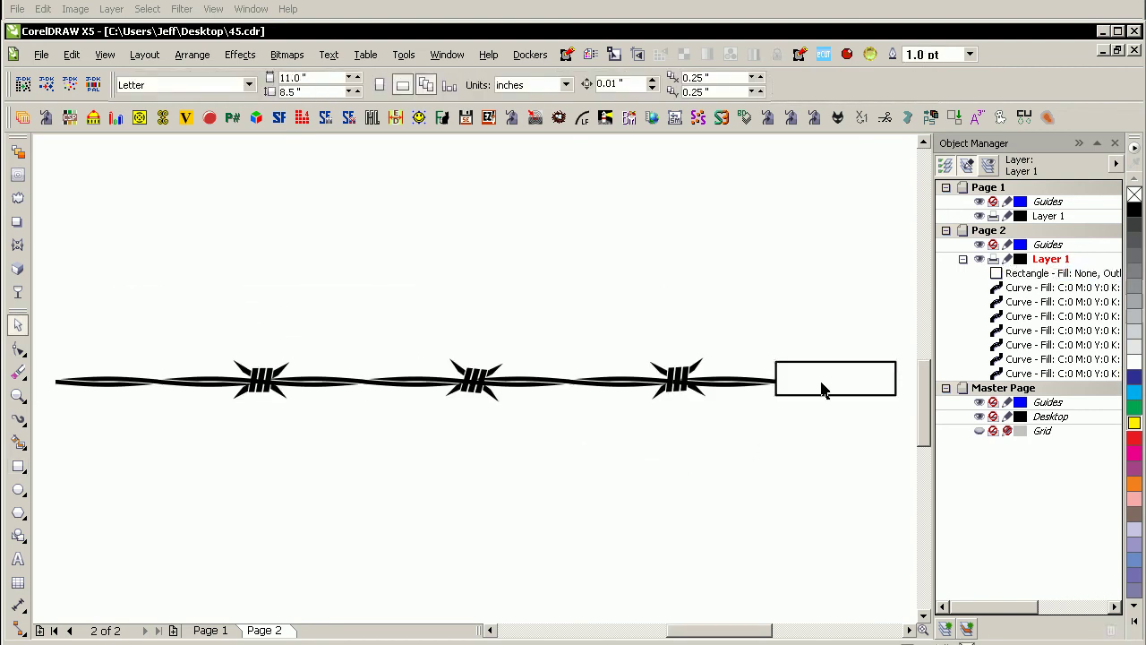
# Move the rectangle over the wire's first twist at the left end, with its right edge at the first crossing.
pyautogui.moveTo(819, 384); pyautogui.dragTo(88, 386)
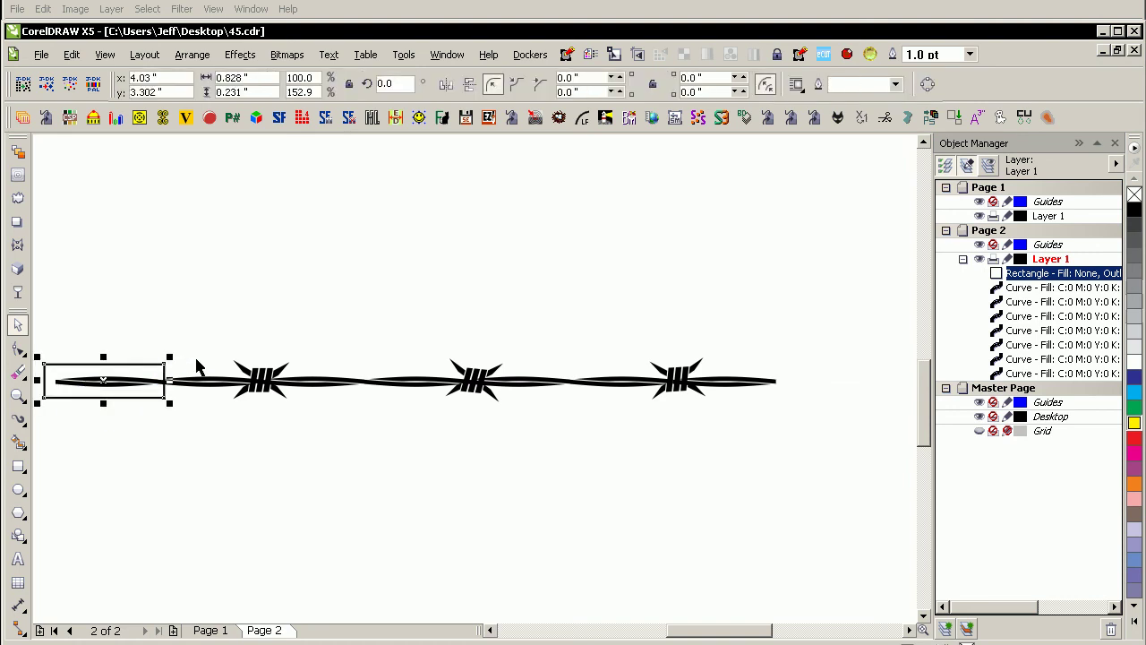
pyautogui.scroll(3, 192, 381)
pyautogui.moveTo(395, 357); pyautogui.dragTo(380, 415)
# Trim the first twist off the wire's left end with the rectangle and delete the rectangle.
pyautogui.click(389, 419)
pyautogui.press('t')
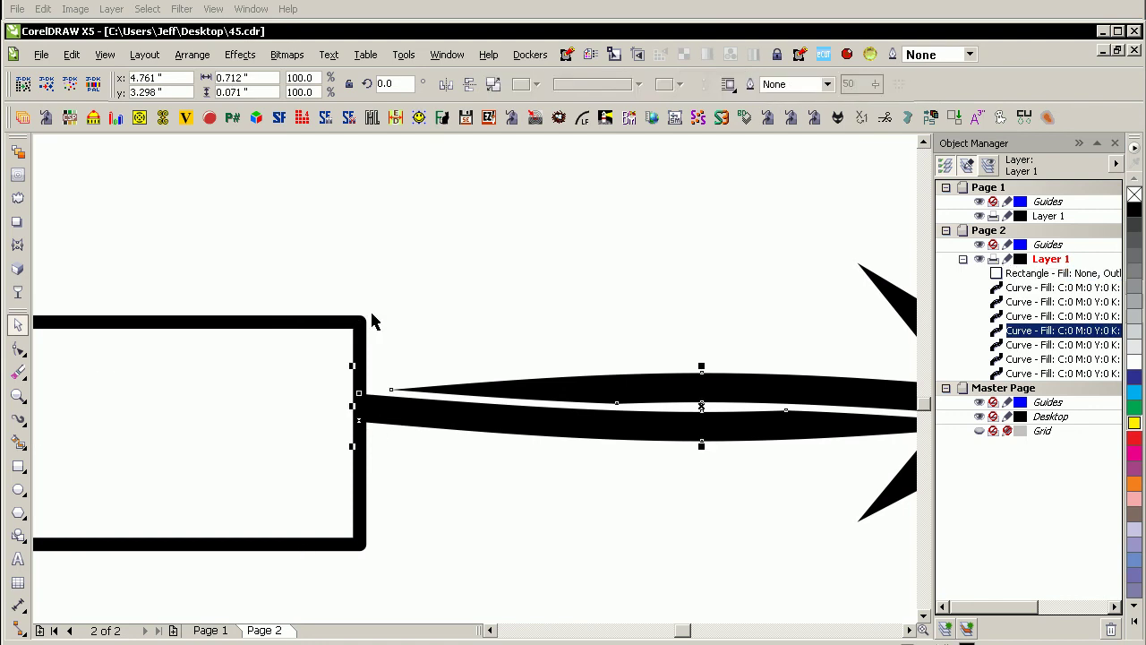
pyautogui.click(394, 299)
pyautogui.click(356, 367)
pyautogui.press('Delete')
pyautogui.press('F4')
pyautogui.press('Tab')
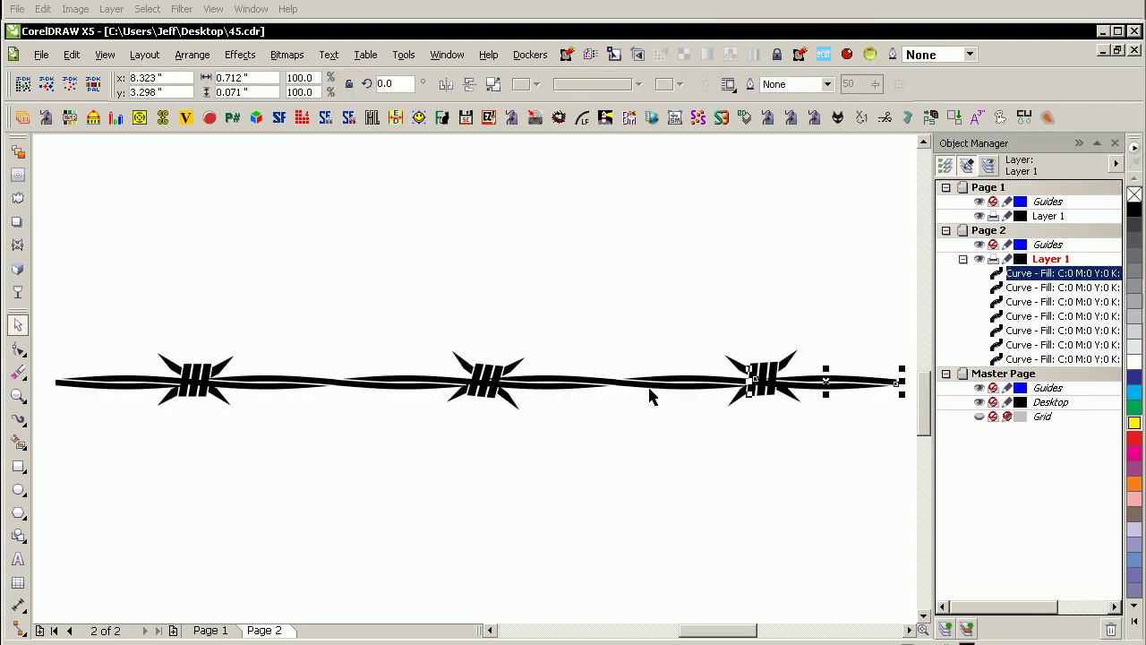
# Weld all the twisted wire pieces into a single curve.
pyautogui.keyDown('shift'); pyautogui.click(647, 384); pyautogui.keyUp('shift')
pyautogui.keyDown('shift'); pyautogui.click(429, 384); pyautogui.keyUp('shift')
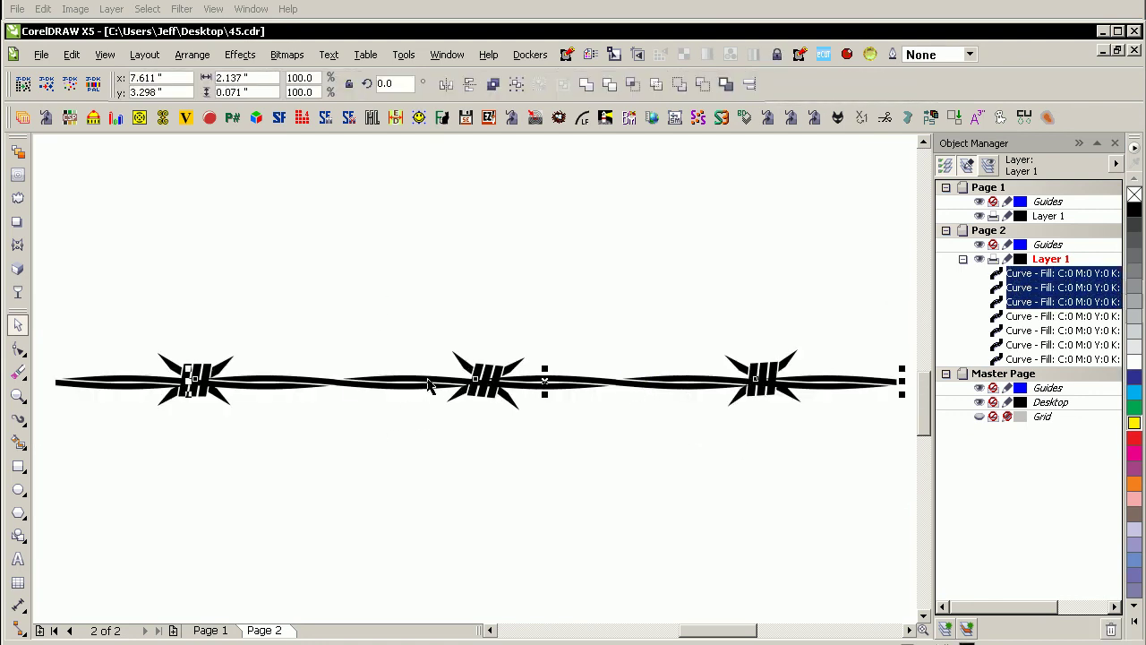
pyautogui.keyDown('shift'); pyautogui.click(120, 379); pyautogui.keyUp('shift')
pyautogui.moveTo(123, 384); pyautogui.dragTo(126, 289)
pyautogui.hotkey('ctrl', 'z')
pyautogui.click(585, 84)
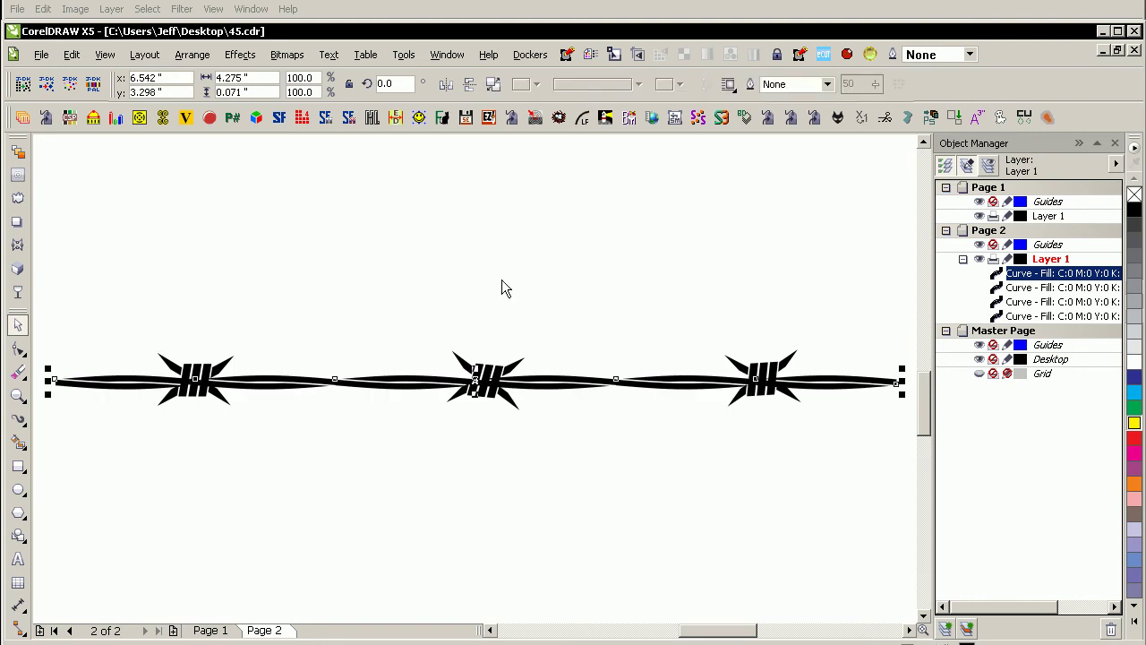
pyautogui.click(544, 319)
# Combine the three barbs into one curve.
pyautogui.click(193, 378)
pyautogui.keyDown('shift'); pyautogui.click(482, 371); pyautogui.keyUp('shift')
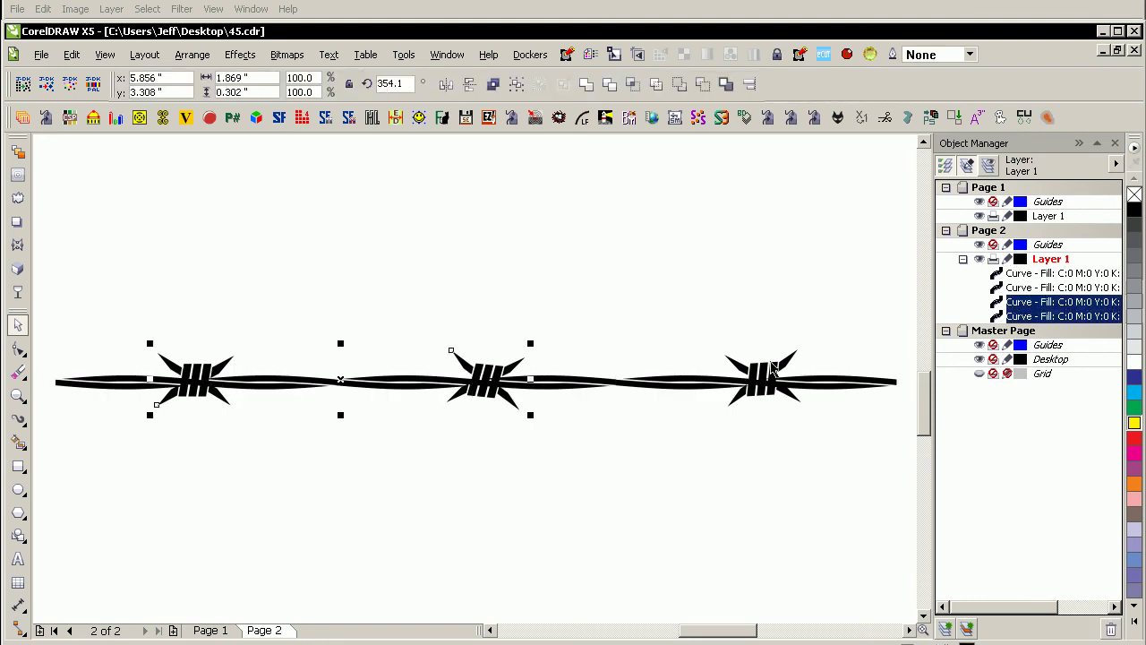
pyautogui.keyDown('shift'); pyautogui.click(768, 361); pyautogui.keyUp('shift')
pyautogui.hotkey('ctrl', 'l')
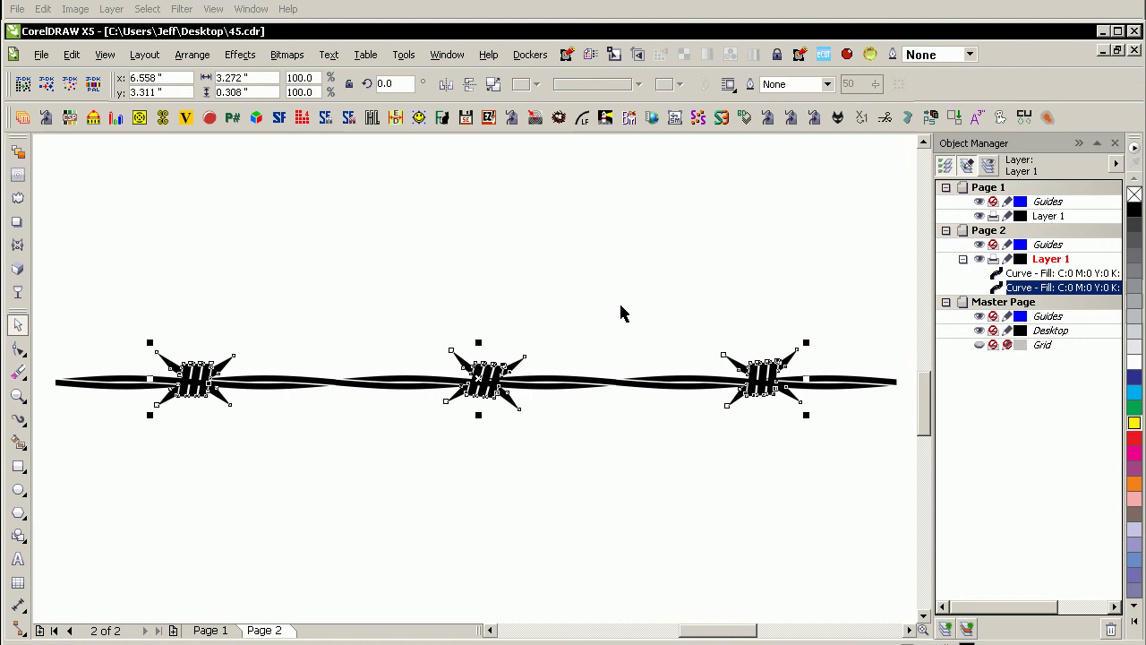
# Give the combined barbs a 1.5 pt yellow outline and bring them in front of the wire.
pyautogui.rightClick(1131, 419)
pyautogui.press('F2')
pyautogui.moveTo(713, 296); pyautogui.dragTo(760, 464)
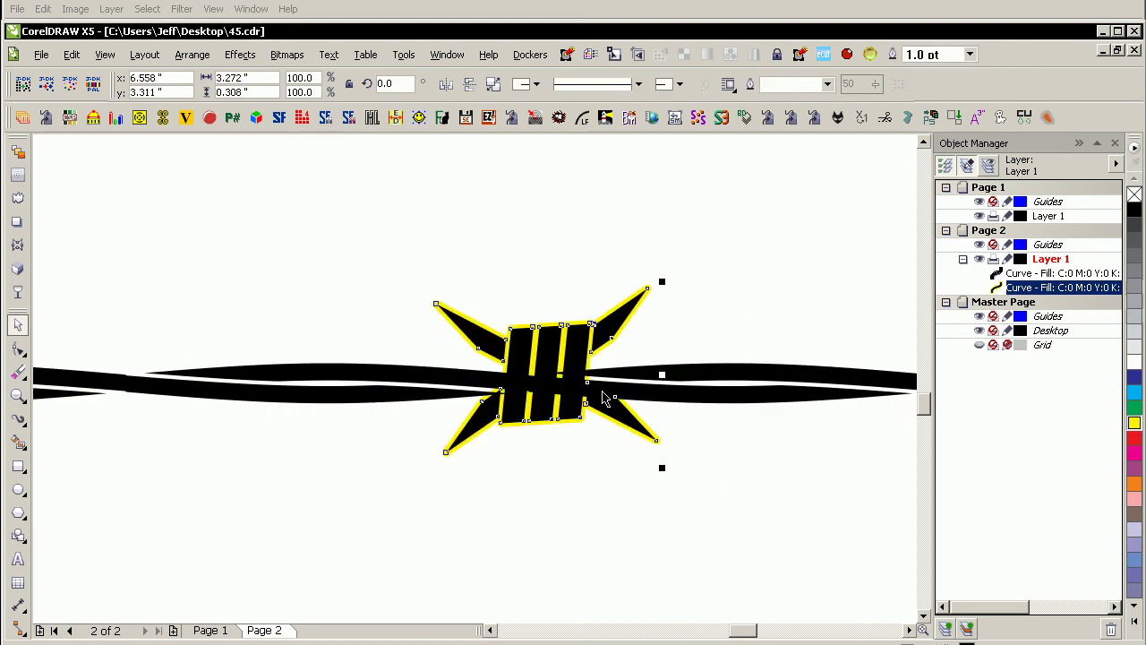
pyautogui.hotkey('ctrl', 'pageup')
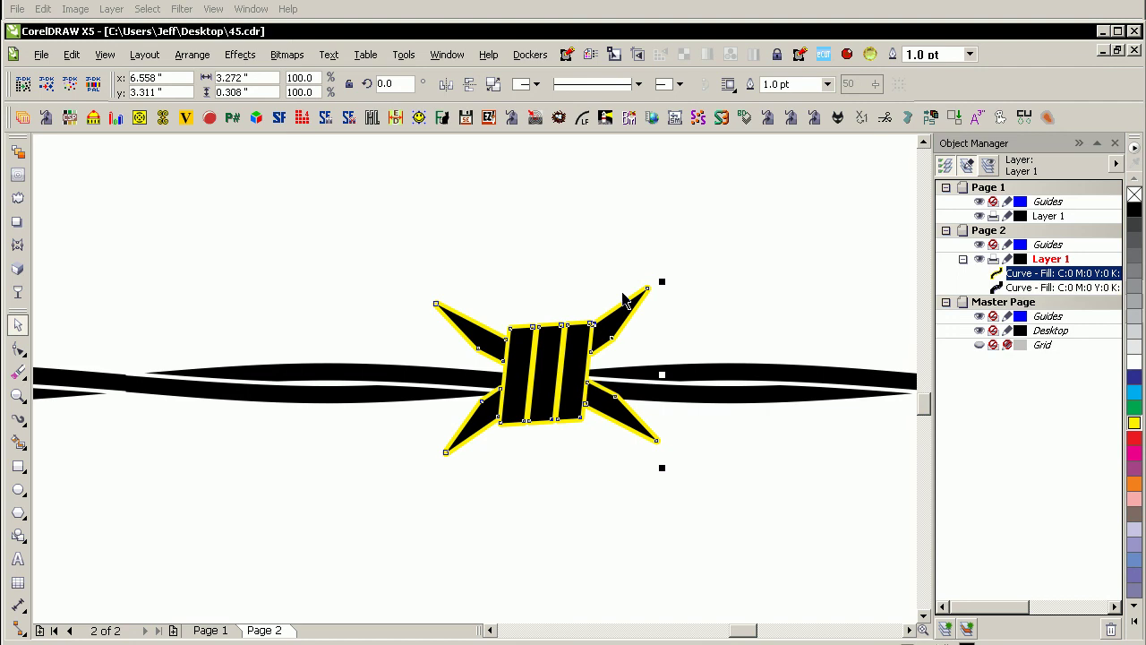
pyautogui.press('Down')
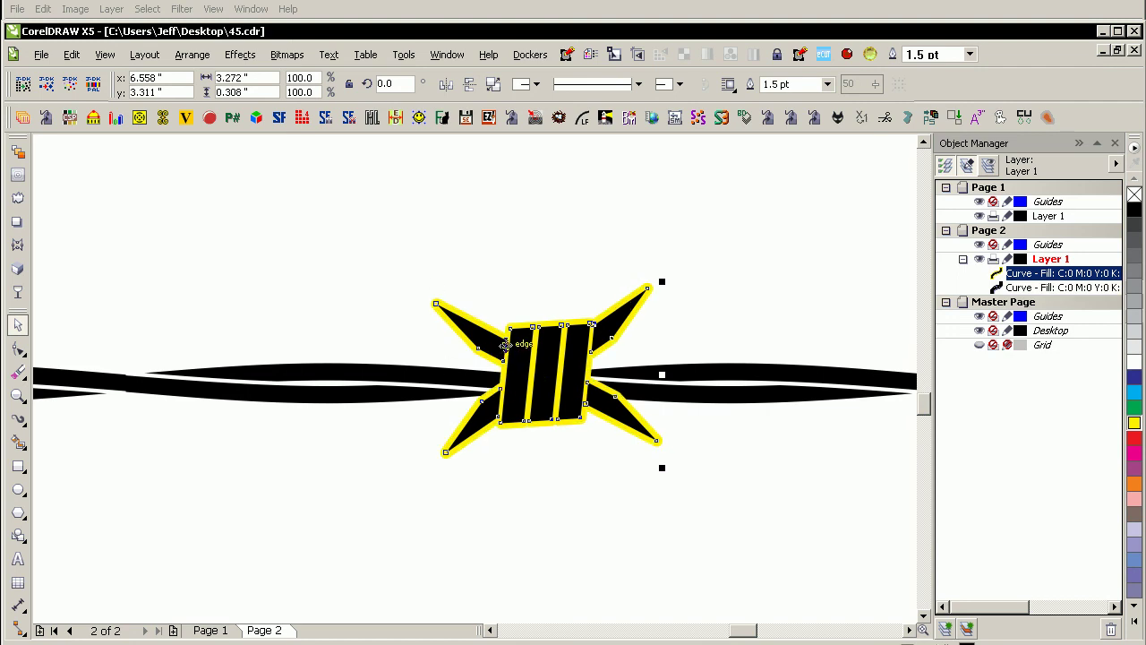
# Convert the yellow outline to an object, trim the wire with it, and delete it.
pyautogui.hotkey('ctrl', 'shift', 'q')
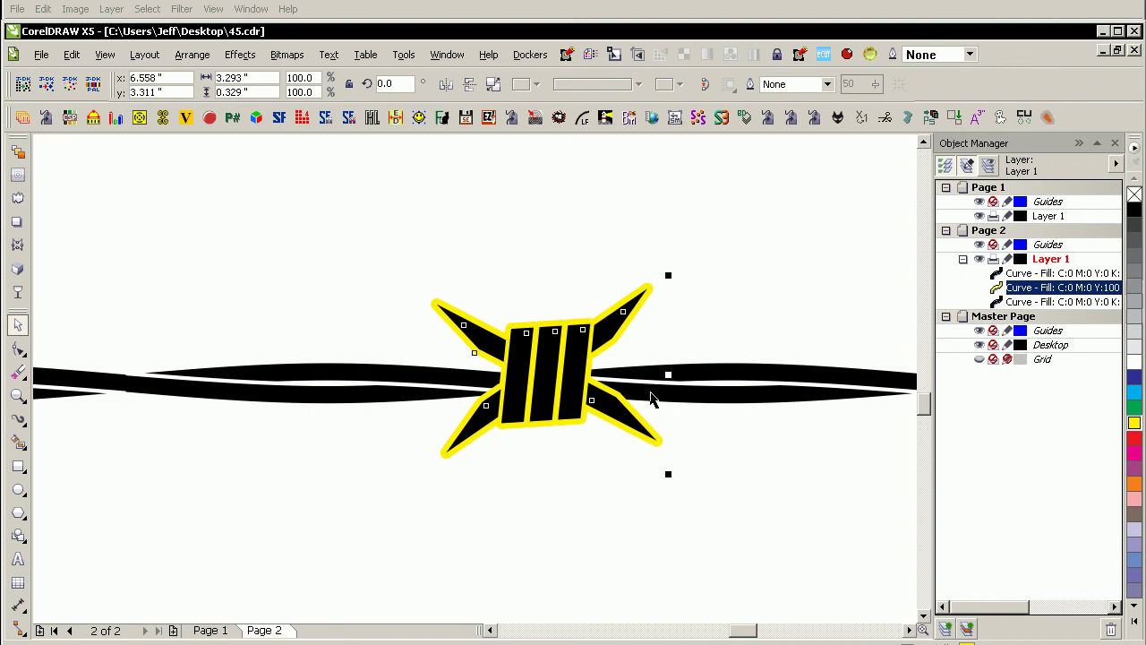
pyautogui.keyDown('shift'); pyautogui.click(727, 401); pyautogui.keyUp('shift')
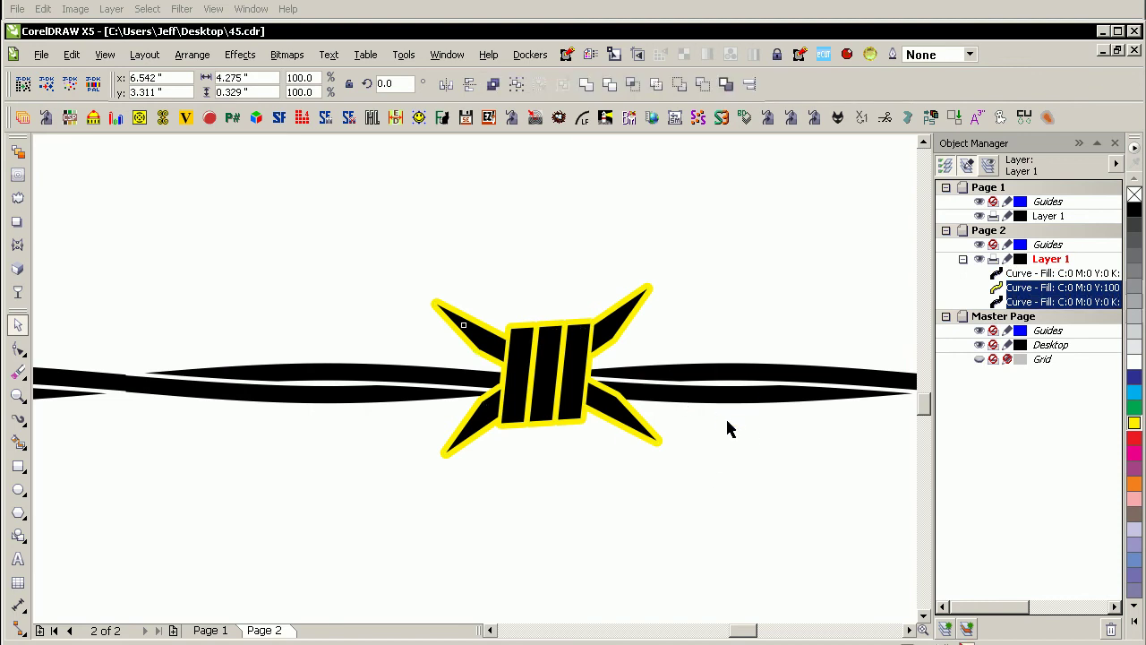
pyautogui.click(609, 85)
pyautogui.click(617, 241)
pyautogui.moveTo(645, 289); pyautogui.dragTo(682, 197)
pyautogui.press('Delete')
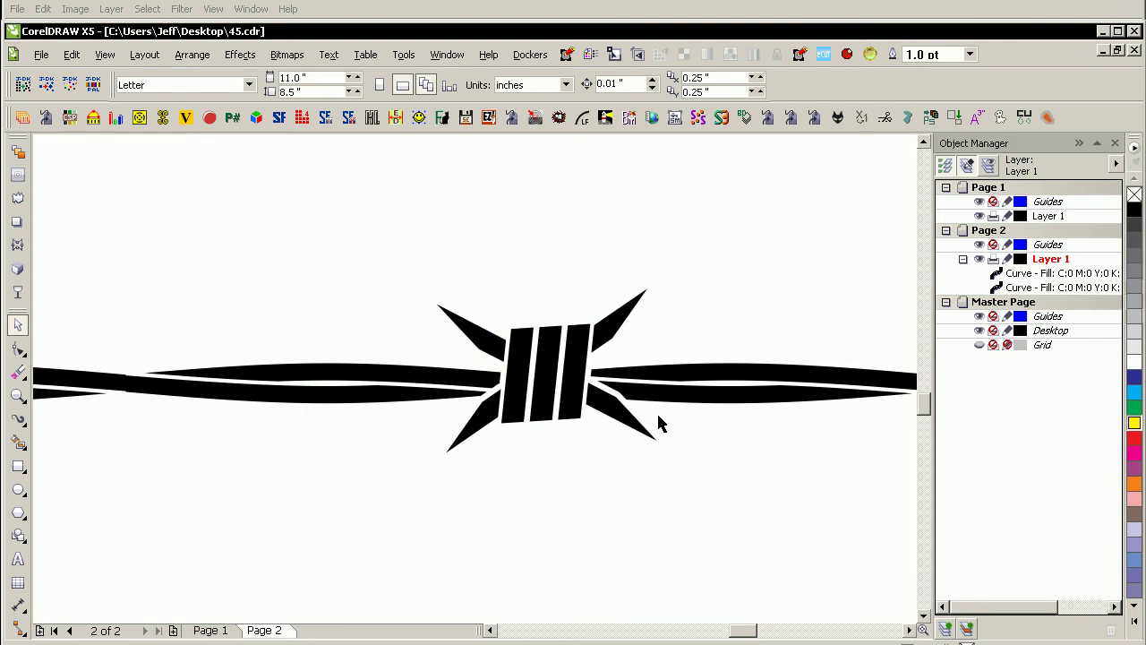
# Trim away the wire lying behind the barbs, using the barbs as the cutting shape.
pyautogui.press('F4')
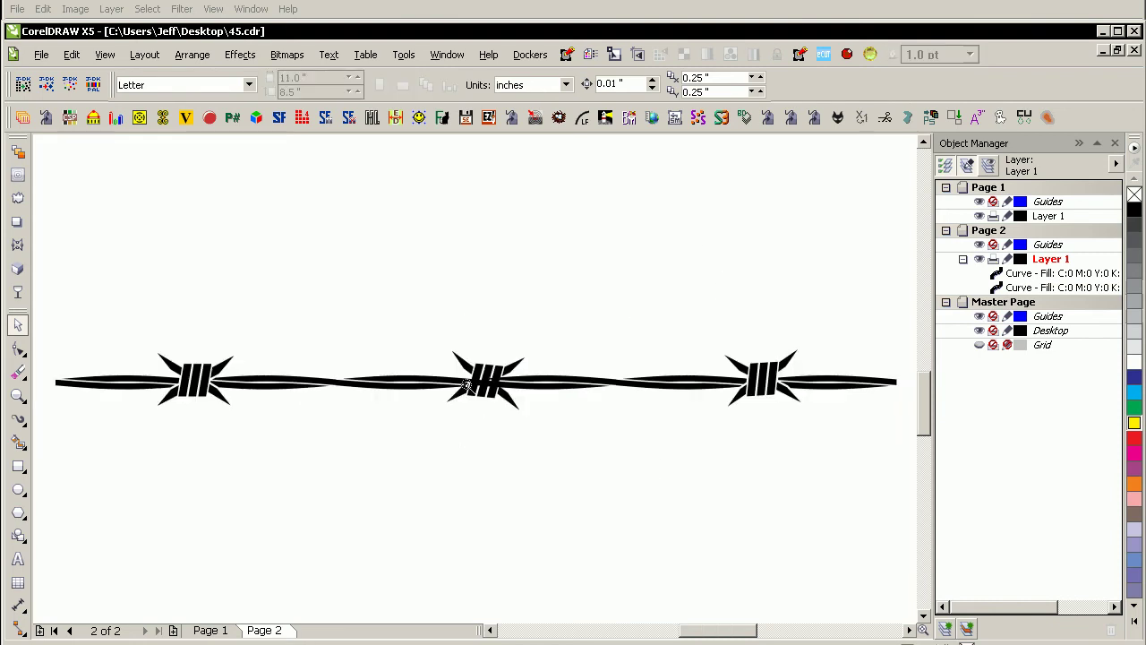
pyautogui.scroll(5, 483, 389)
pyautogui.doubleClick(283, 371)
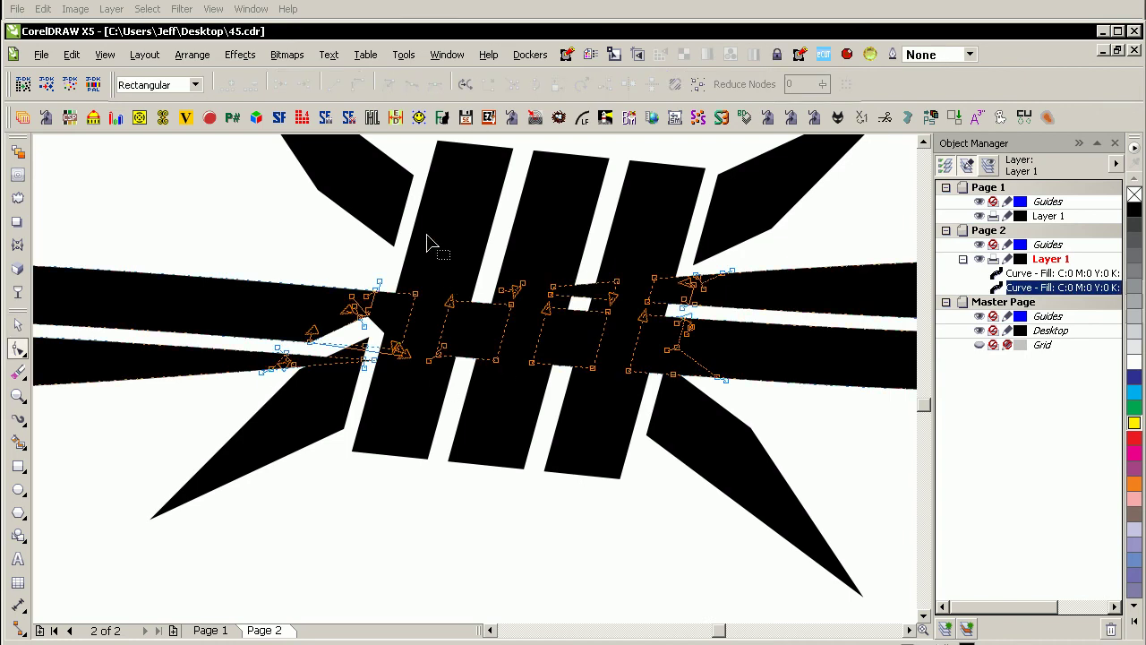
pyautogui.press('space')
pyautogui.moveTo(446, 238); pyautogui.dragTo(512, 207)
pyautogui.hotkey('ctrl', 'z')
pyautogui.keyDown('shift'); pyautogui.click(243, 315); pyautogui.keyUp('shift')
pyautogui.press('t')
pyautogui.click(327, 514)
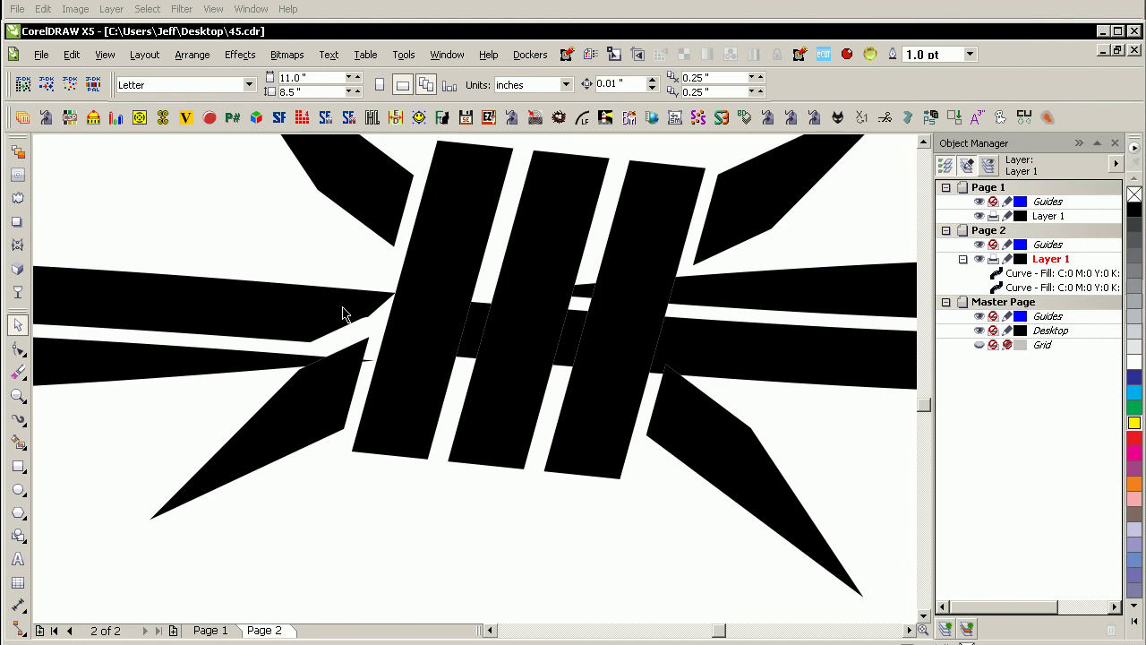
# Select all nodes of the trimmed wire curve and reduce them.
pyautogui.click(319, 367)
pyautogui.press('F10')
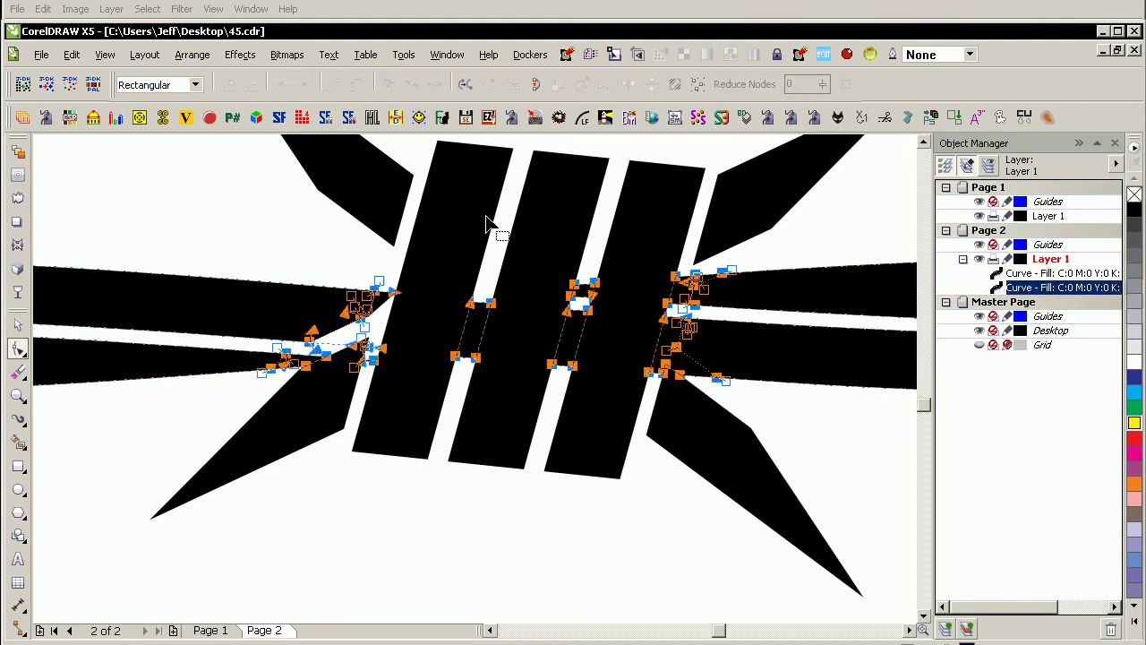
pyautogui.click(750, 84)
pyautogui.press('space')
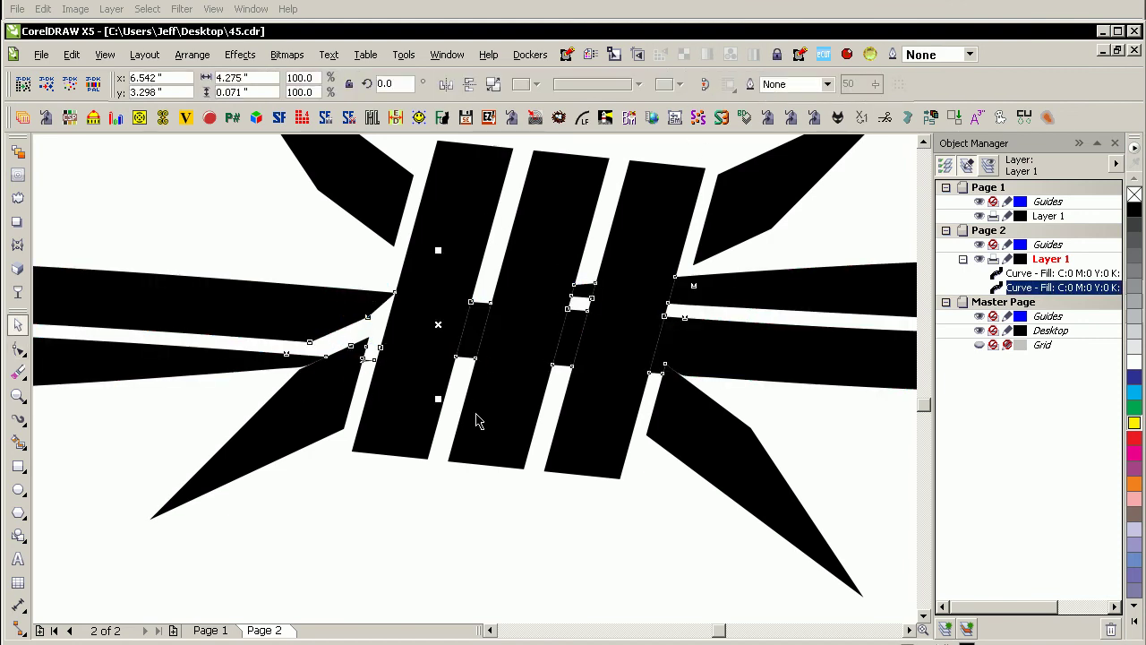
pyautogui.press('F4')
pyautogui.press('F10')
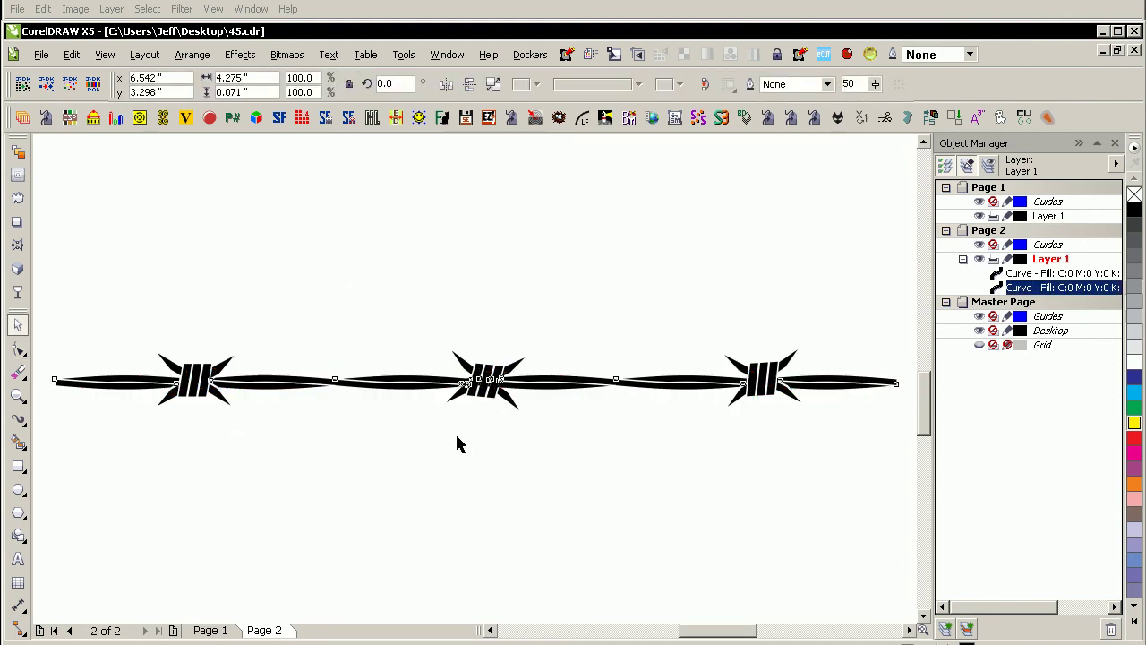
pyautogui.press('space')
pyautogui.click(455, 433)
# Pull the lower strand's end back from the middle barb on its left side and remove the stray sliver there.
pyautogui.press('F2')
pyautogui.scroll(4, 442, 378)
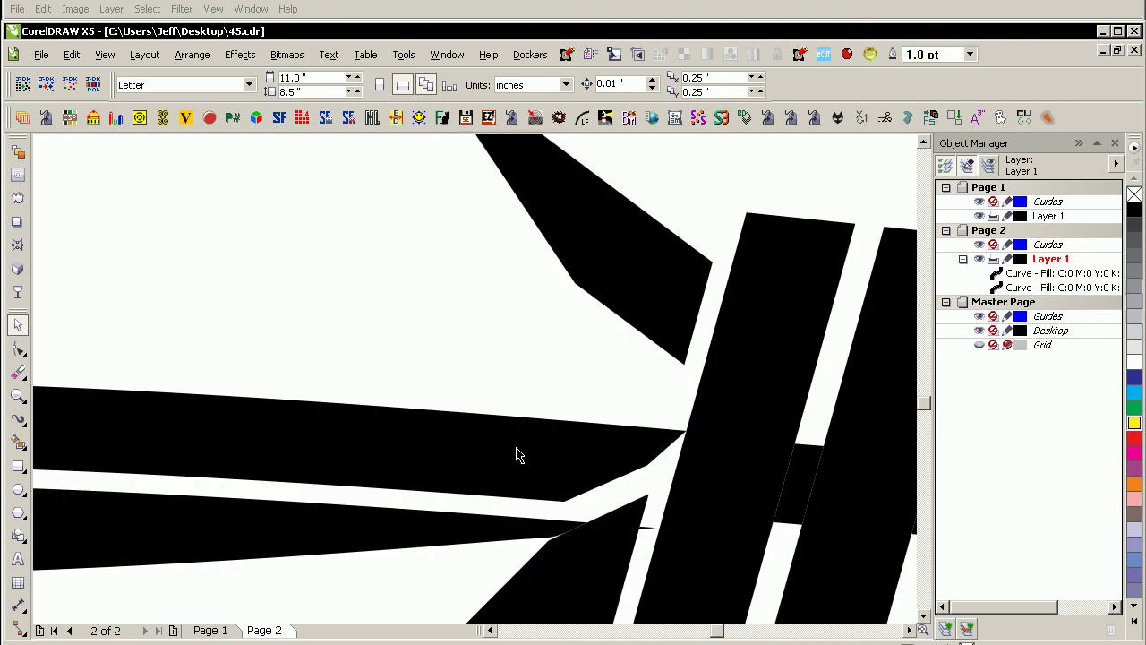
pyautogui.click(530, 541)
pyautogui.press('F10')
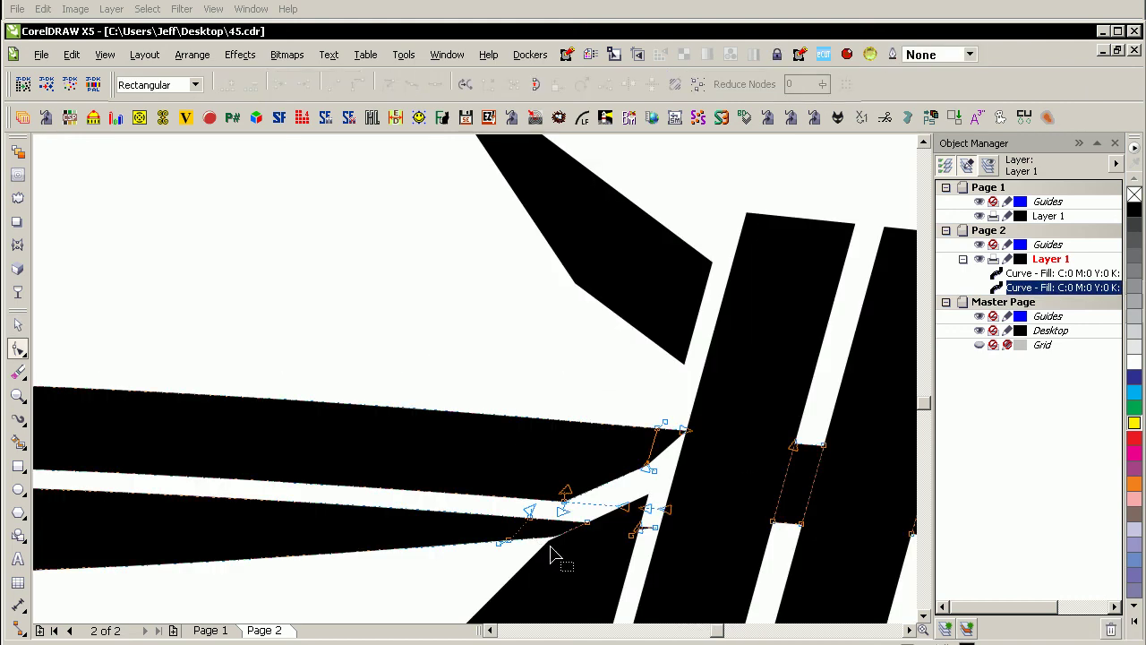
pyautogui.moveTo(587, 528); pyautogui.dragTo(526, 538)
pyautogui.click(466, 542)
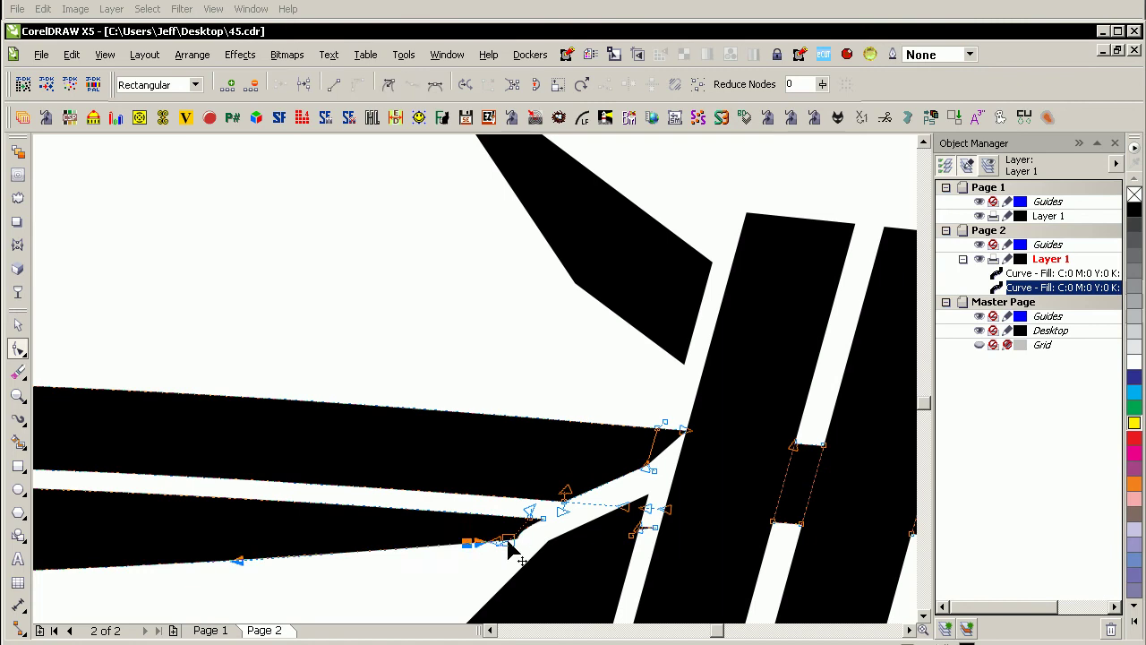
pyautogui.click(518, 548)
pyautogui.moveTo(516, 549); pyautogui.dragTo(541, 535)
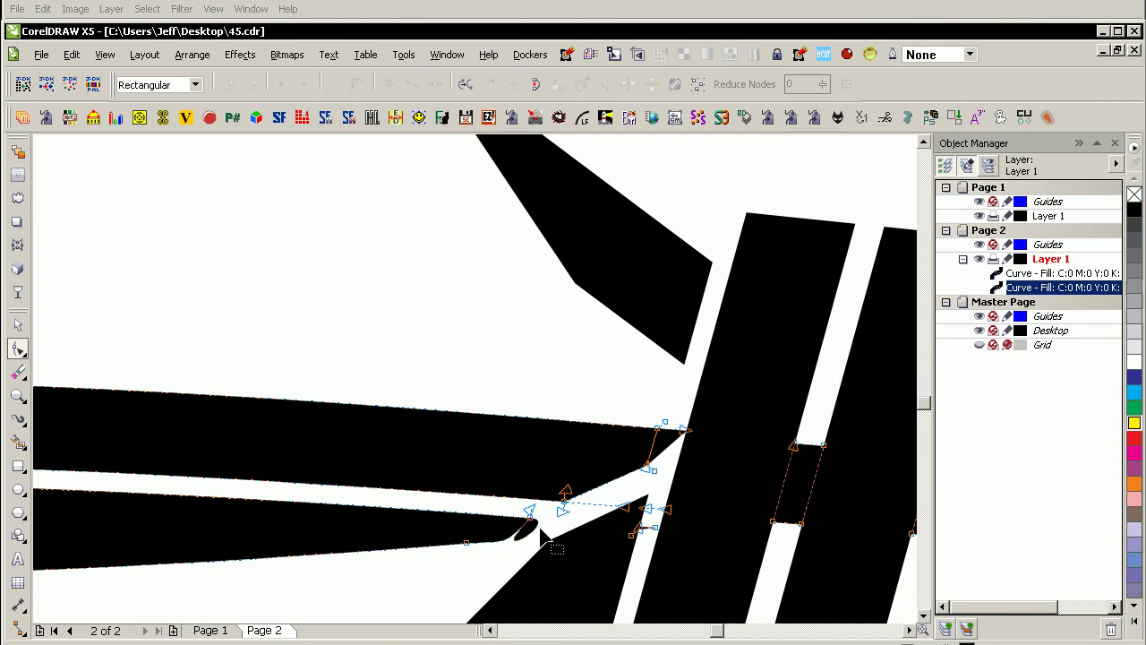
pyautogui.click(475, 511)
pyautogui.press('space')
pyautogui.hotkey('shift', 'F2')
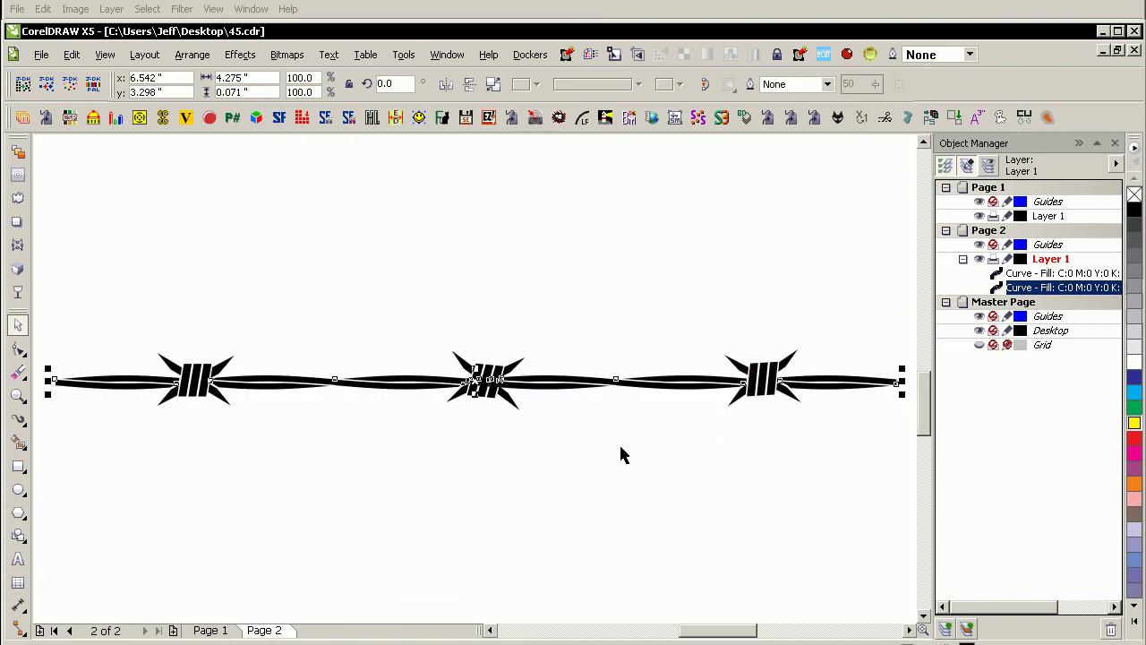
# Delete the leftover wire fragments between the bars of the middle barb.
pyautogui.press('space')
pyautogui.press('space')
pyautogui.click(607, 312)
pyautogui.press('F2')
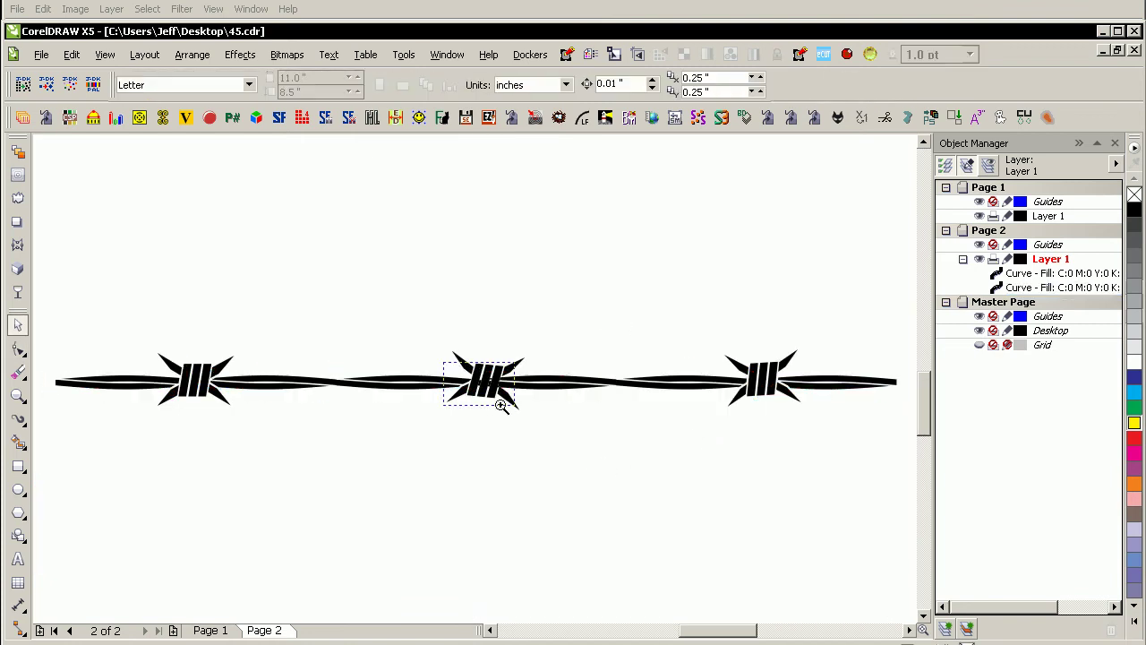
pyautogui.moveTo(518, 403); pyautogui.dragTo(520, 403)
pyautogui.doubleClick(767, 409)
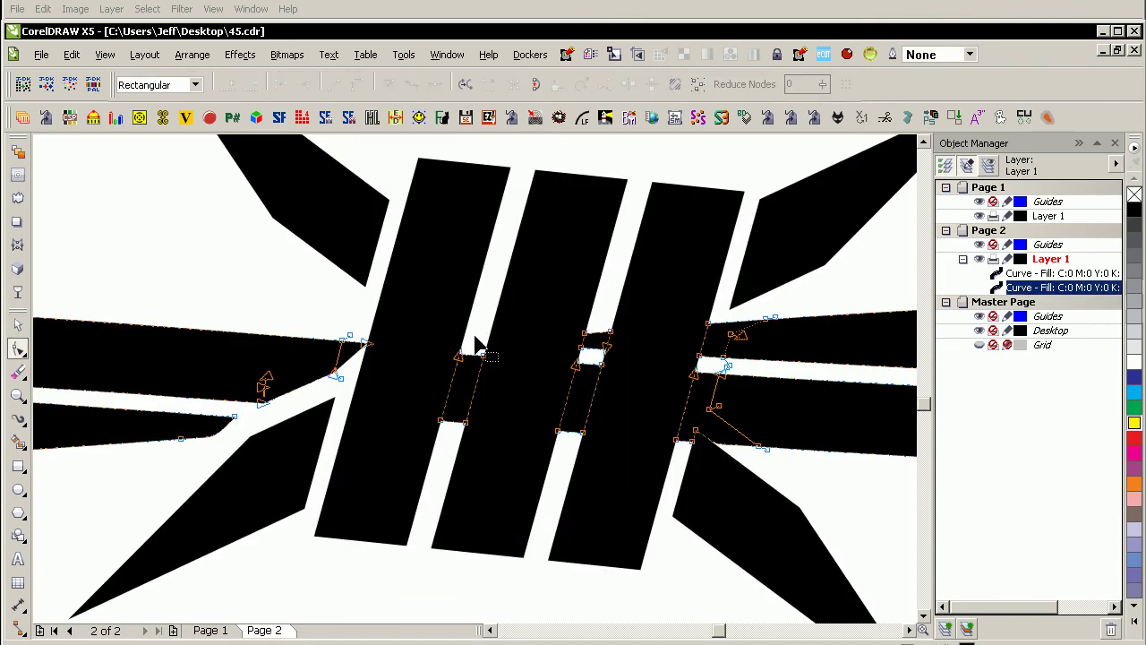
pyautogui.moveTo(598, 475); pyautogui.dragTo(599, 476)
pyautogui.press('Delete')
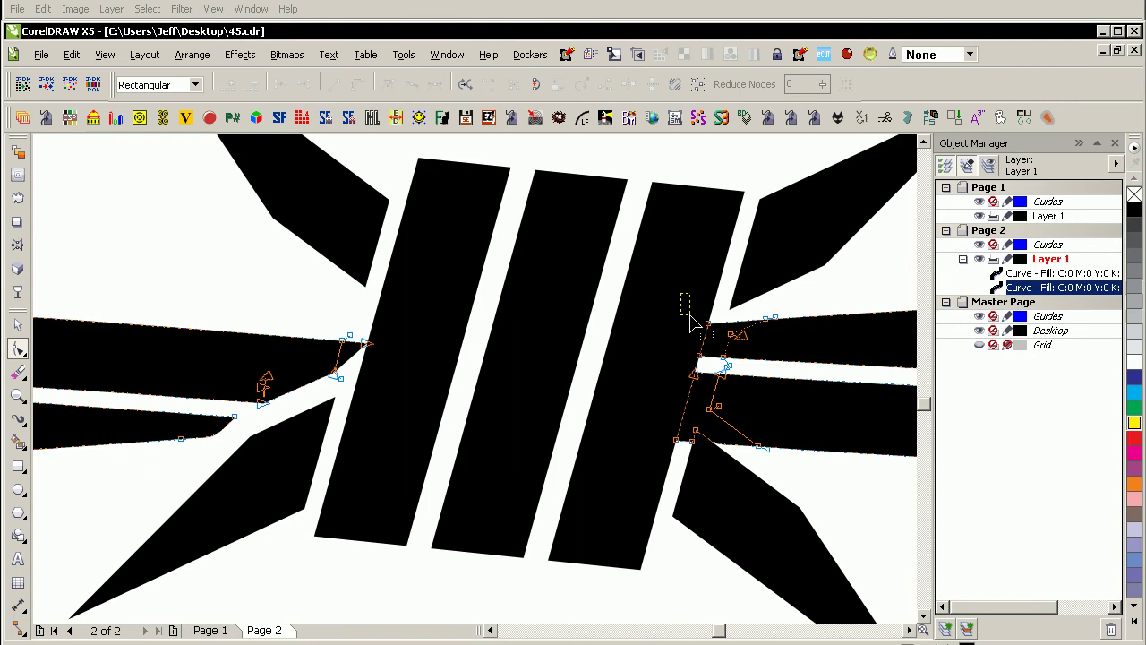
# Delete the wire nodes under the last bar, where both strands leave the middle barb on the right.
pyautogui.moveTo(710, 356); pyautogui.dragTo(712, 358)
pyautogui.press('Delete')
pyautogui.moveTo(641, 354); pyautogui.dragTo(683, 445)
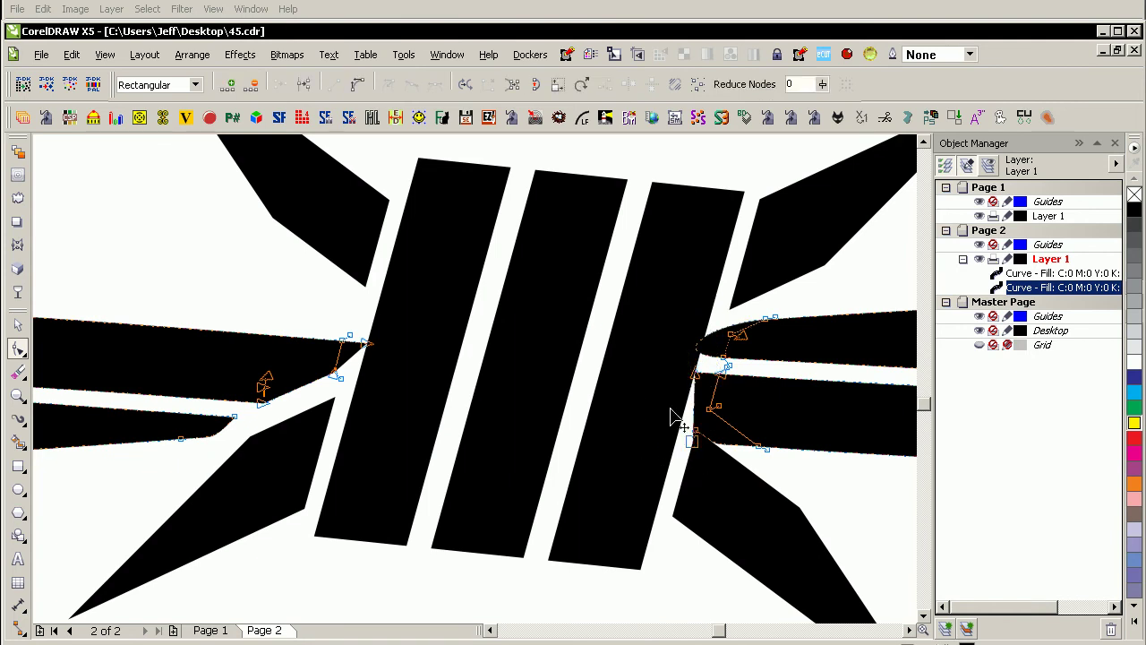
pyautogui.press('Delete')
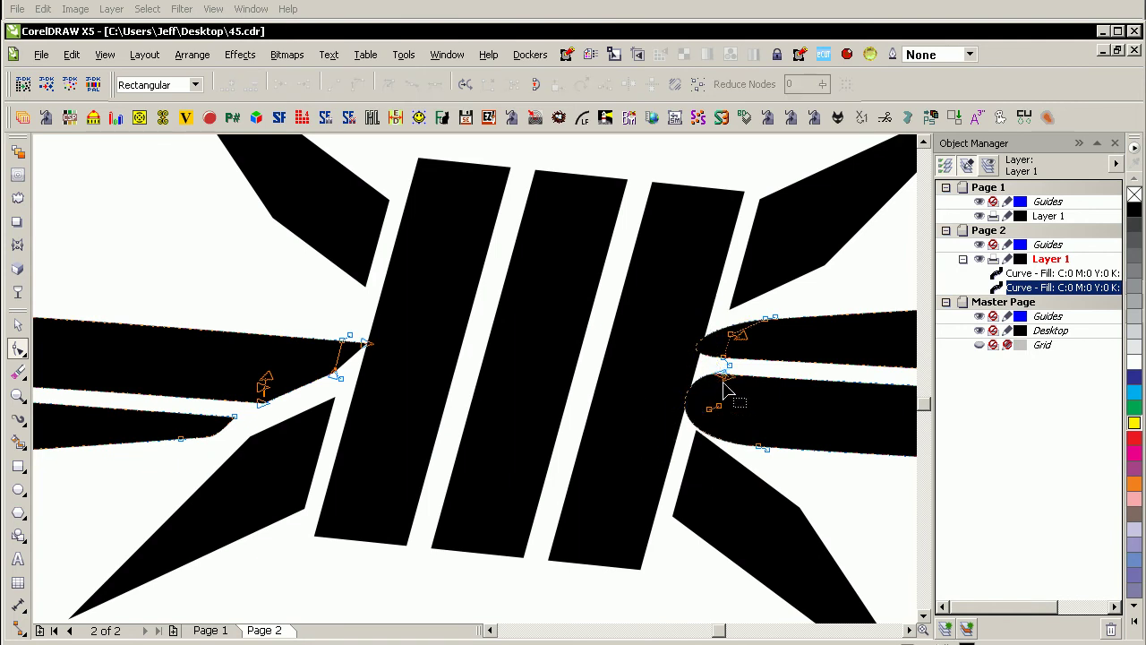
# Remove the sliver from the lower strand's end right of the middle barb, leaving a straight slanted cut.
pyautogui.moveTo(724, 373); pyautogui.dragTo(717, 393)
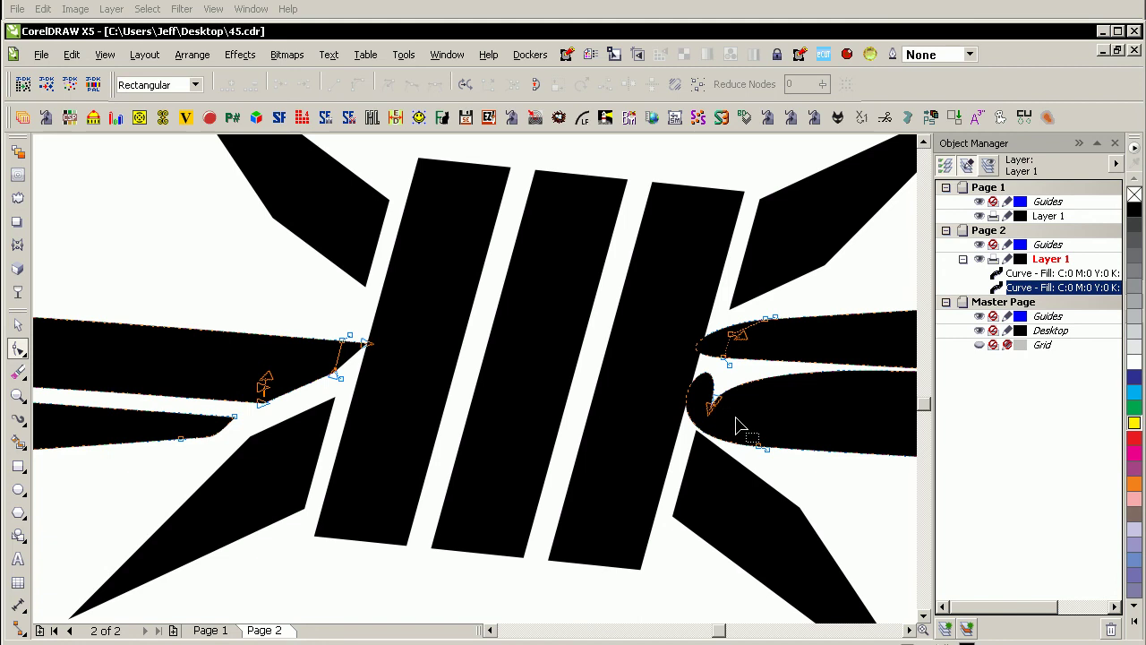
pyautogui.hotkey('ctrl', 'z')
pyautogui.hotkey('ctrl', 'z')
pyautogui.hotkey('ctrl', 'z')
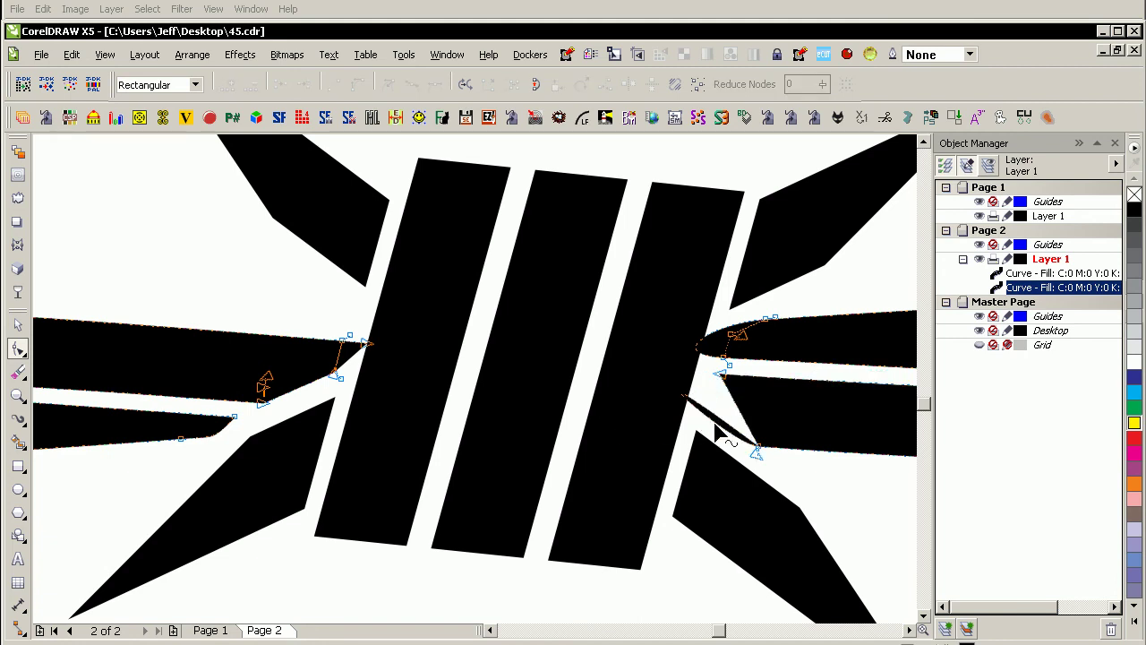
pyautogui.click(756, 447)
pyautogui.moveTo(750, 442); pyautogui.dragTo(704, 455)
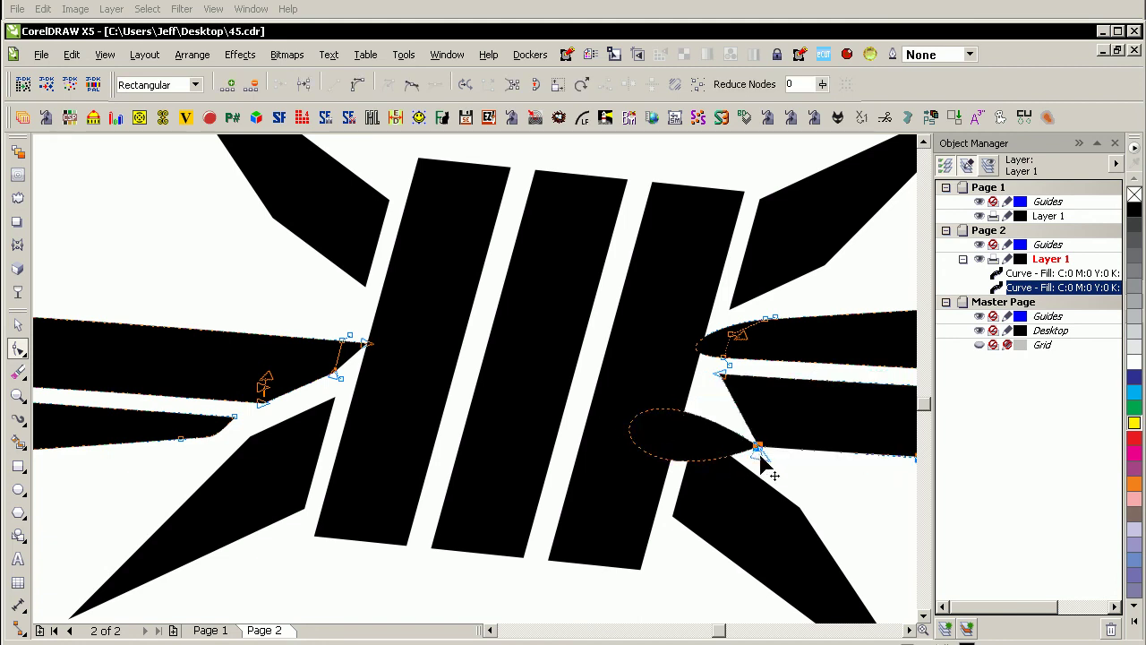
pyautogui.press('Delete')
# Delete the stray nodes at the upper strand's end right of the middle barb, leaving a straight slanted cut.
pyautogui.doubleClick(724, 356)
pyautogui.hotkey('ctrl', 'z')
pyautogui.doubleClick(731, 334)
pyautogui.doubleClick(765, 319)
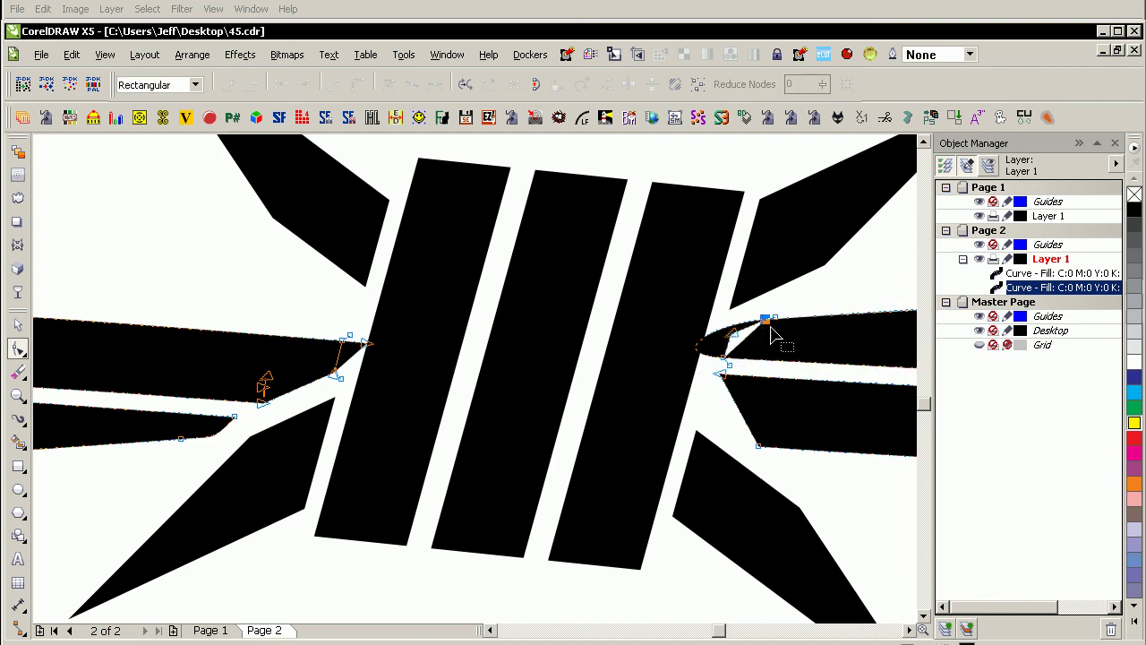
pyautogui.hotkey('ctrl', 'z')
pyautogui.doubleClick(765, 320)
pyautogui.doubleClick(641, 319)
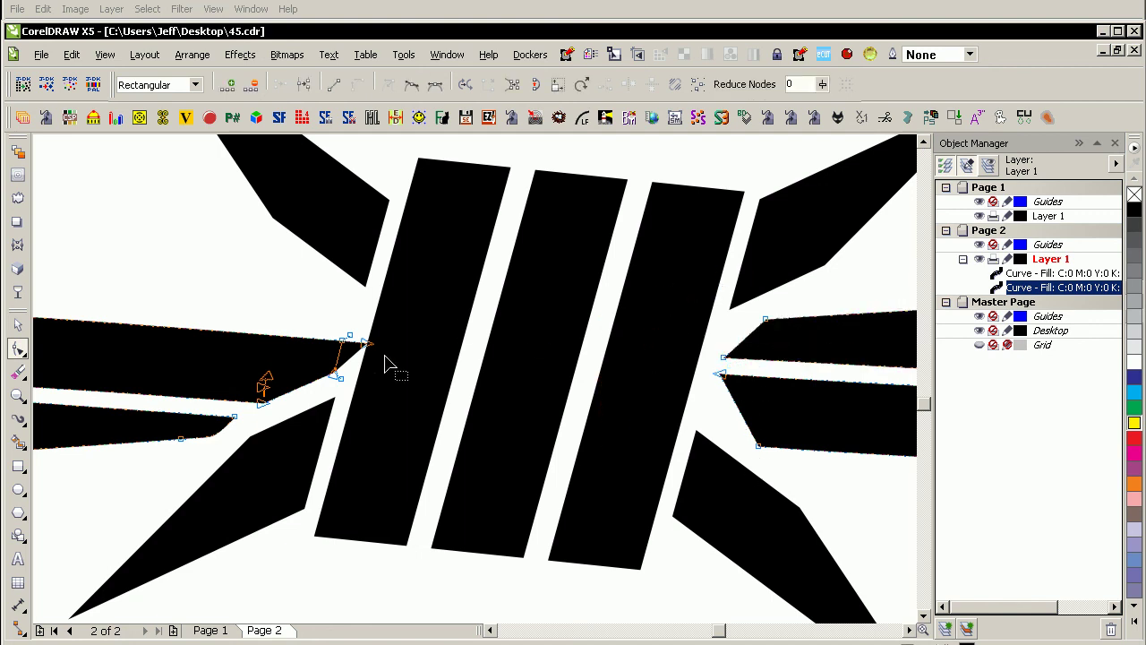
# Adjust the nodes at the upper strand's cut end left of the middle barb.
pyautogui.moveTo(365, 343); pyautogui.dragTo(374, 316)
pyautogui.hotkey('ctrl', 'z')
pyautogui.moveTo(340, 376); pyautogui.dragTo(396, 404)
pyautogui.hotkey('ctrl', 'z')
pyautogui.moveTo(266, 383); pyautogui.dragTo(279, 354)
pyautogui.moveTo(271, 408); pyautogui.dragTo(302, 409)
pyautogui.hotkey('ctrl', 'z')
pyautogui.press('F4')
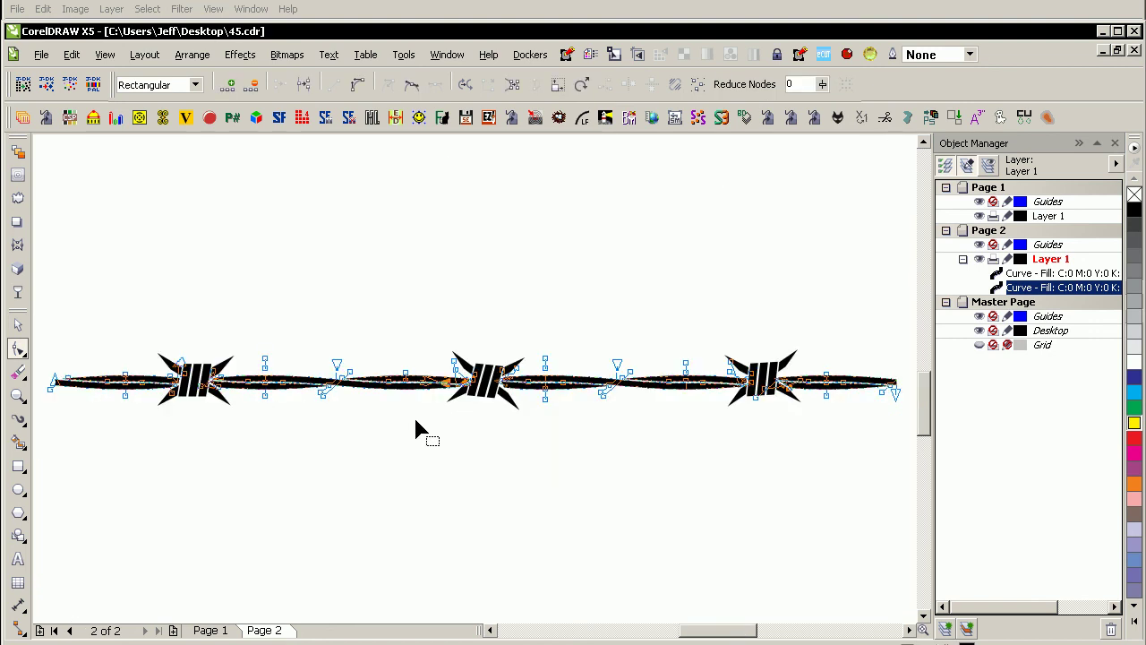
pyautogui.press('space')
pyautogui.click(515, 320)
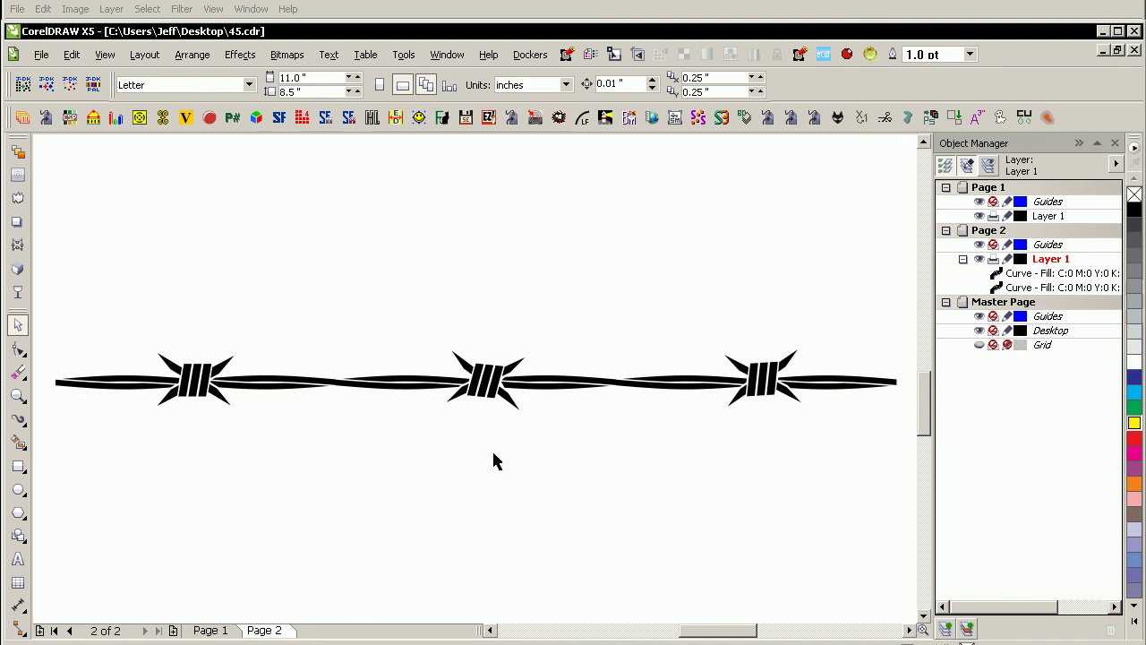
# Combine the wire and barbs into one curve and convert all its line segments to curves.
pyautogui.click(767, 387)
pyautogui.moveTo(775, 391); pyautogui.dragTo(648, 436)
pyautogui.hotkey('ctrl', 'z')
pyautogui.keyDown('shift'); pyautogui.click(574, 398); pyautogui.keyUp('shift')
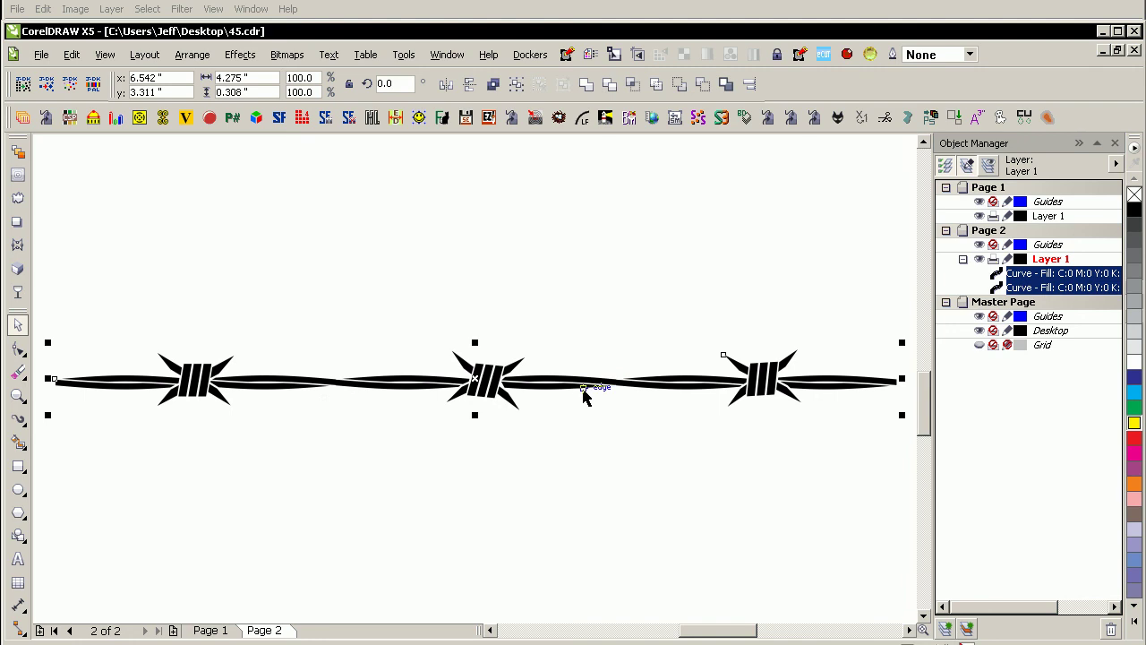
pyautogui.hotkey('ctrl', 'l')
pyautogui.press('space')
pyautogui.click(359, 87)
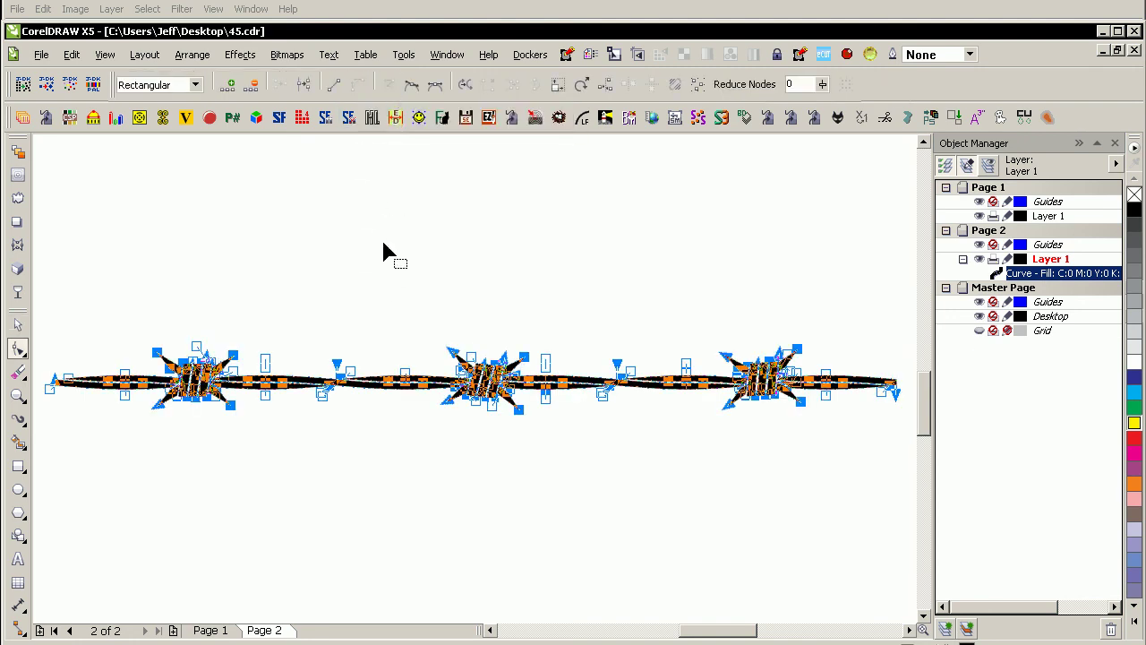
# Reduce the number of nodes across the entire combined barbed wire curve.
pyautogui.click(382, 286)
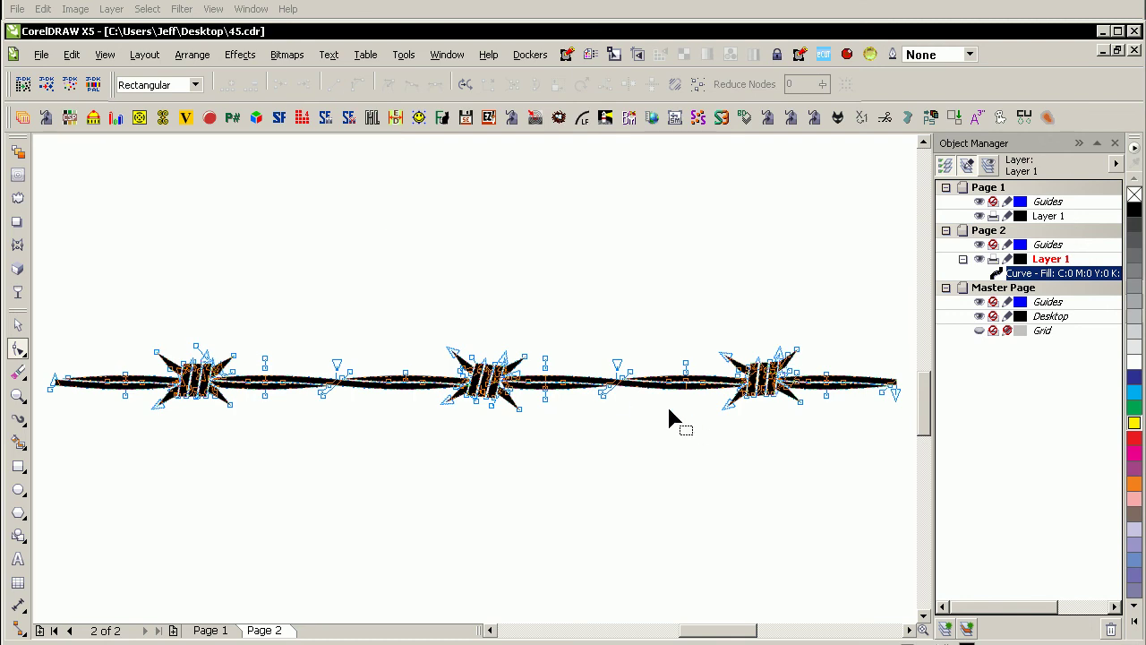
pyautogui.press('F2')
pyautogui.moveTo(571, 357); pyautogui.dragTo(638, 419)
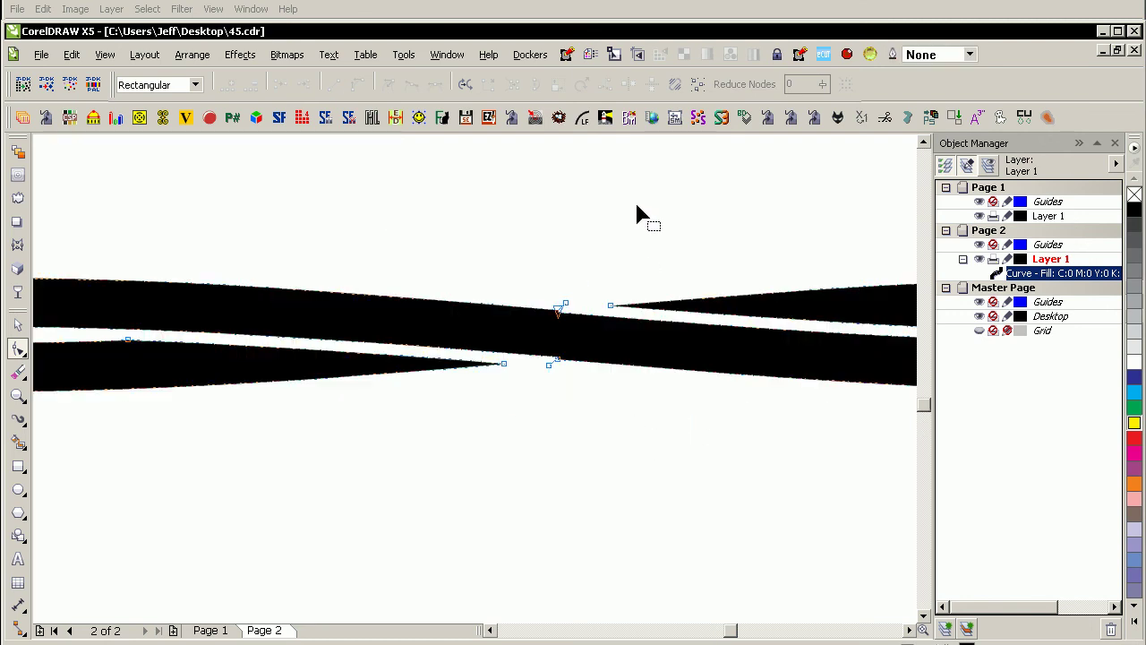
pyautogui.hotkey('ctrl', 'a')
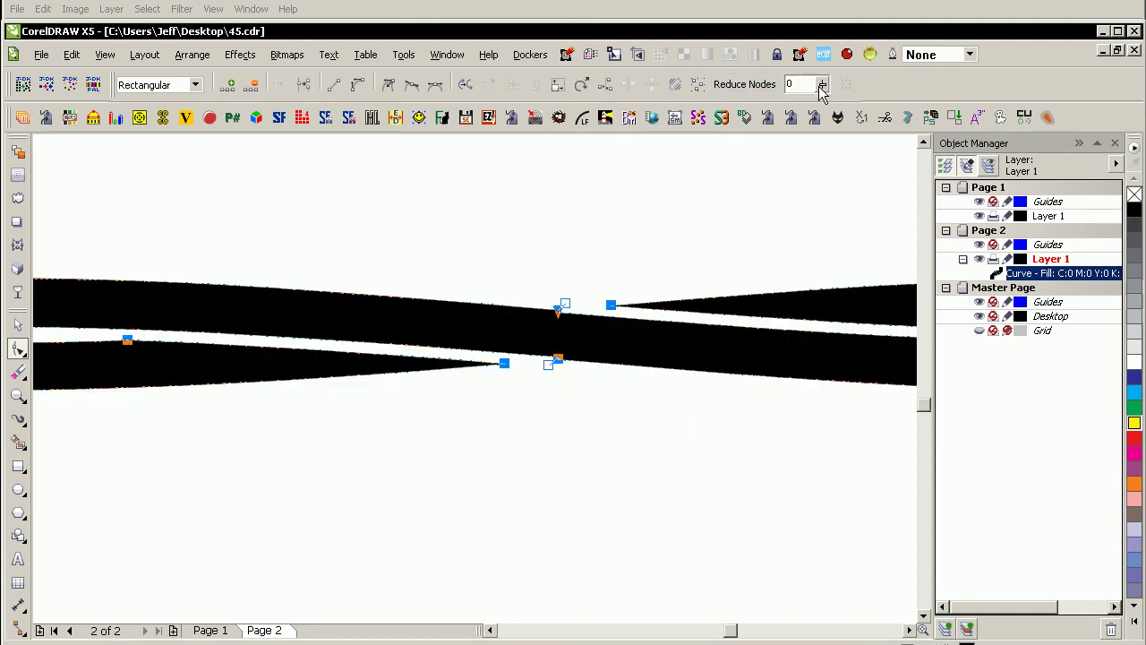
pyautogui.moveTo(821, 87); pyautogui.dragTo(818, 102)
pyautogui.press('space')
# Move the barbed wire curve upward on the page to free space below it.
pyautogui.press('F4')
pyautogui.press('F3')
pyautogui.click(633, 248)
pyautogui.moveTo(614, 378); pyautogui.dragTo(571, 270)
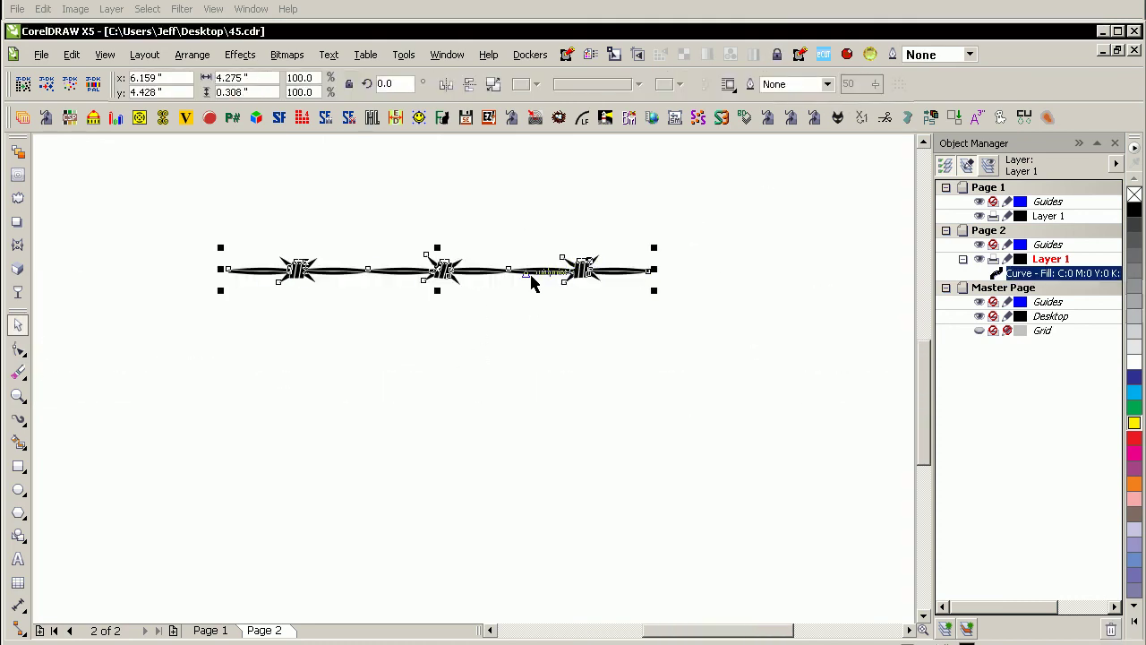
# Save the barbed wire curve as a custom artistic media brush, overwriting barb1.cmx.
pyautogui.press('i')
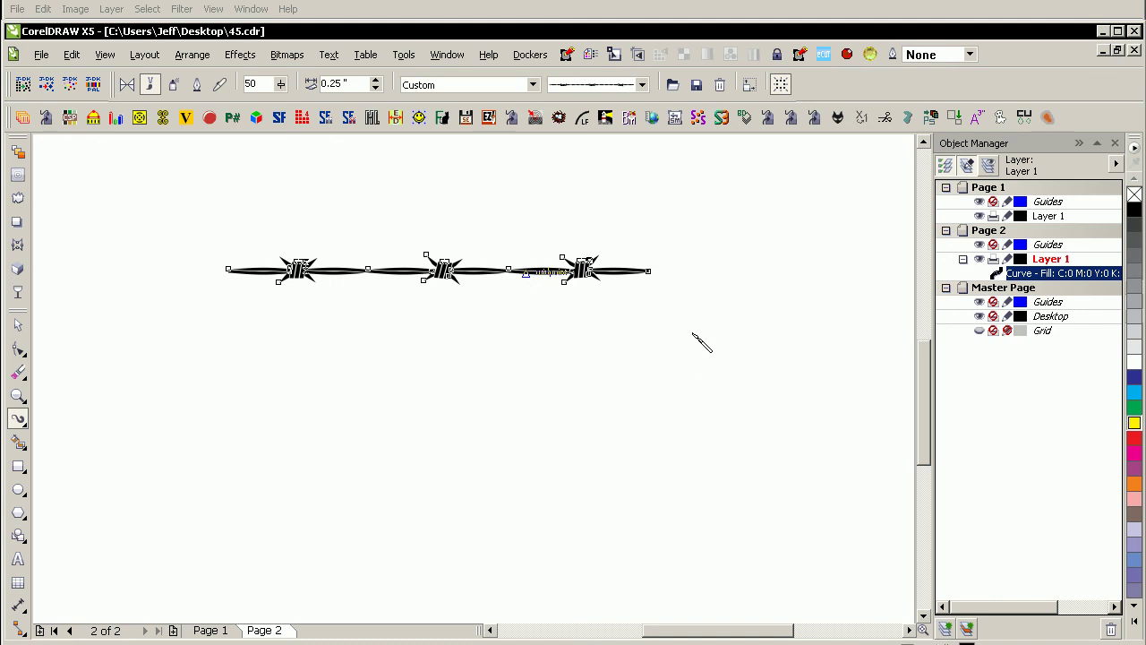
pyautogui.click(696, 84)
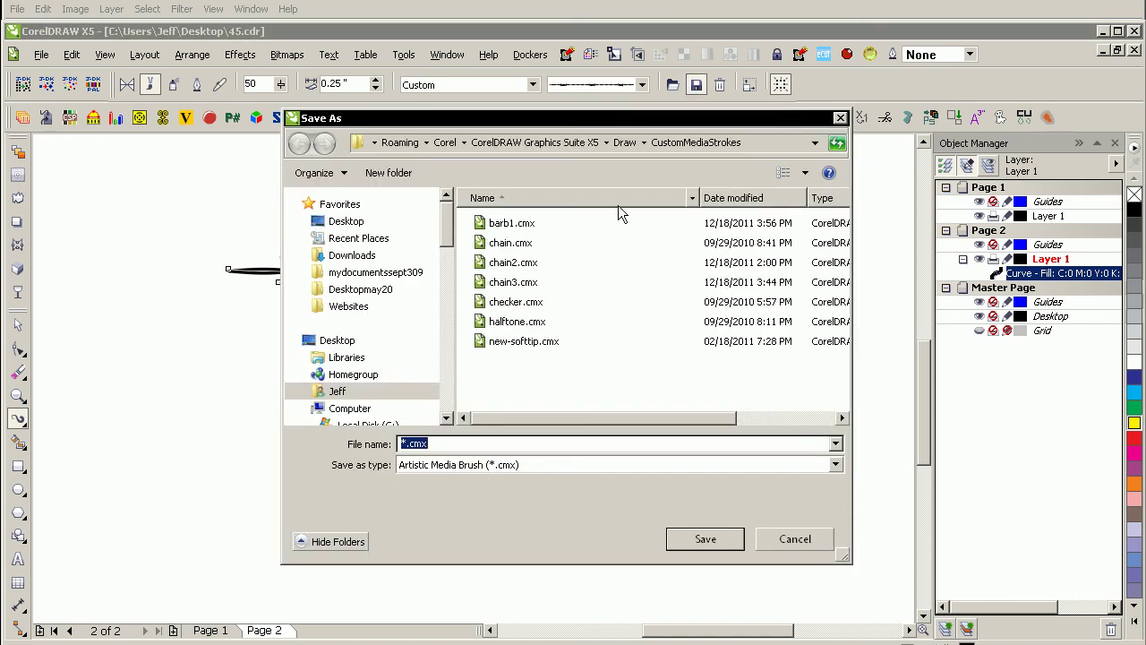
pyautogui.click(515, 224)
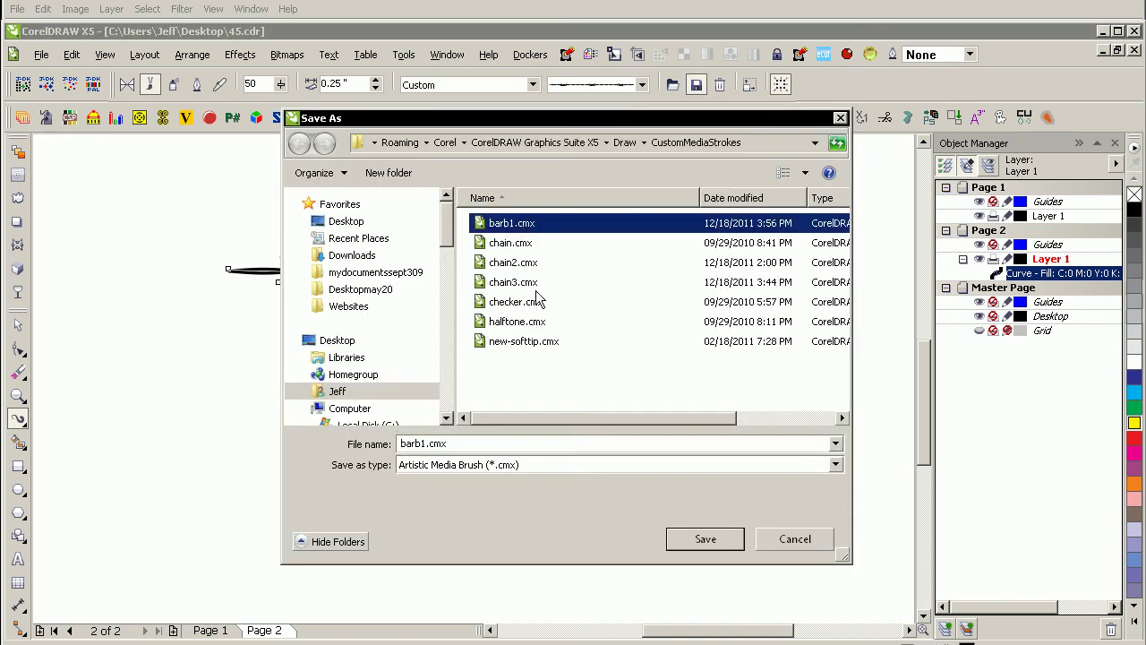
pyautogui.click(703, 539)
pyautogui.click(624, 356)
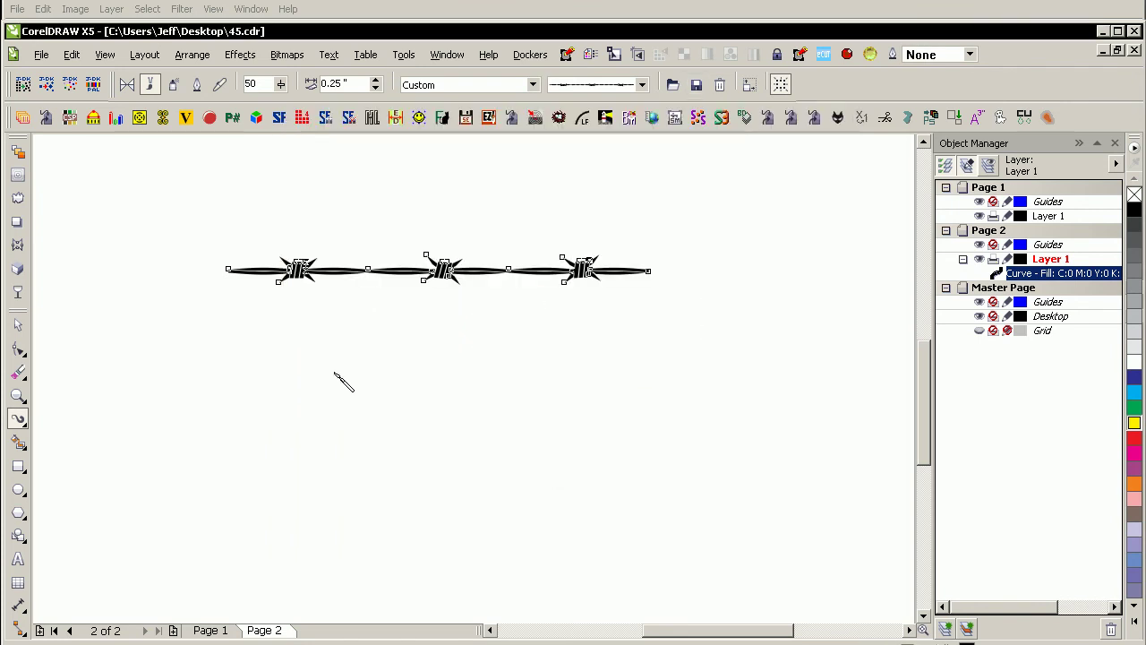
# Try the barbed wire brush on a wavy freehand stroke below the wire and delete the stroke.
pyautogui.moveTo(108, 500)
pyautogui.mouseDown()
pyautogui.moveTo(141, 455)
pyautogui.moveTo(776, 401)
pyautogui.mouseUp()
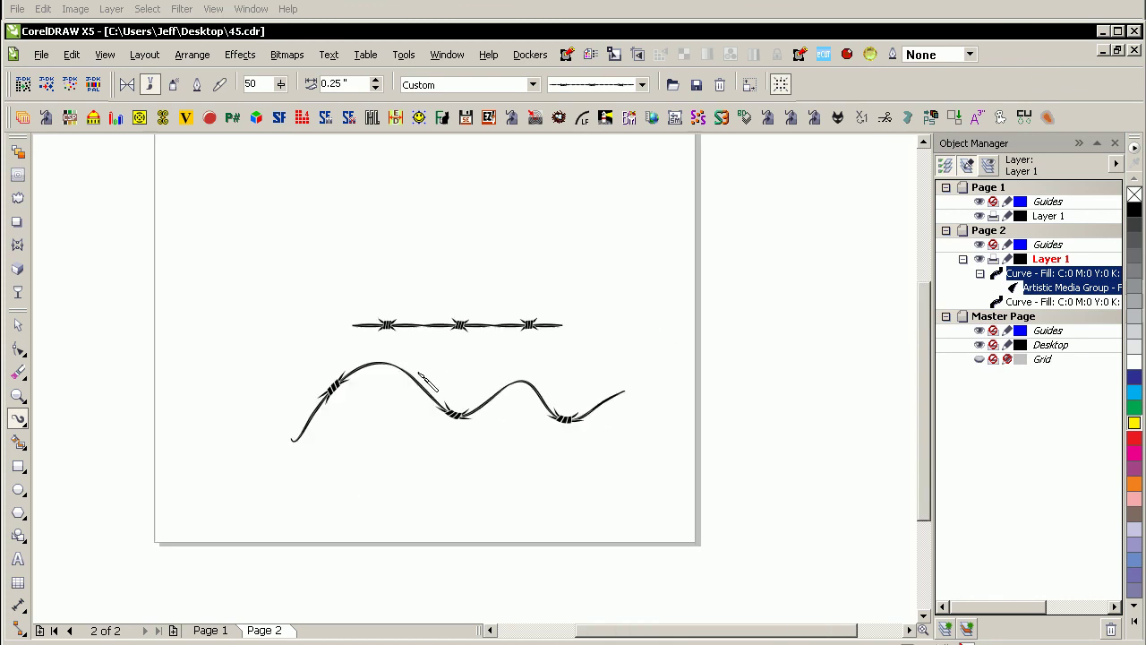
pyautogui.press('F3')
pyautogui.press('Delete')
pyautogui.press('space')
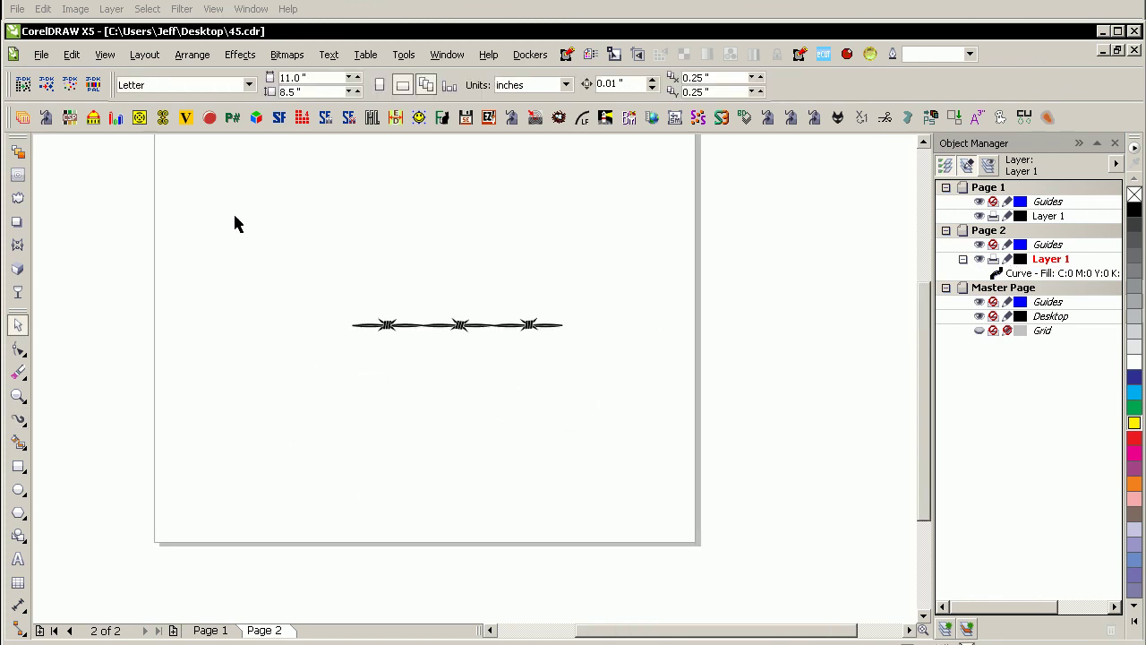
# Create a page-size rectangle and give it a one-step inside contour at a 0.5 inch offset.
pyautogui.press('F3')
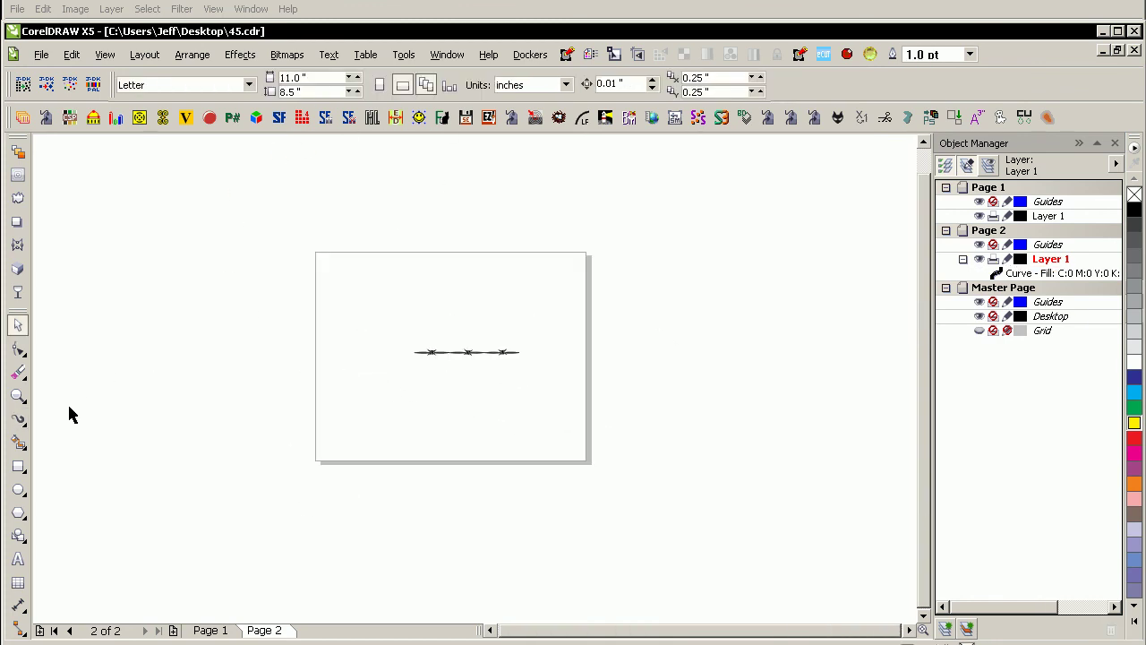
pyautogui.doubleClick(18, 466)
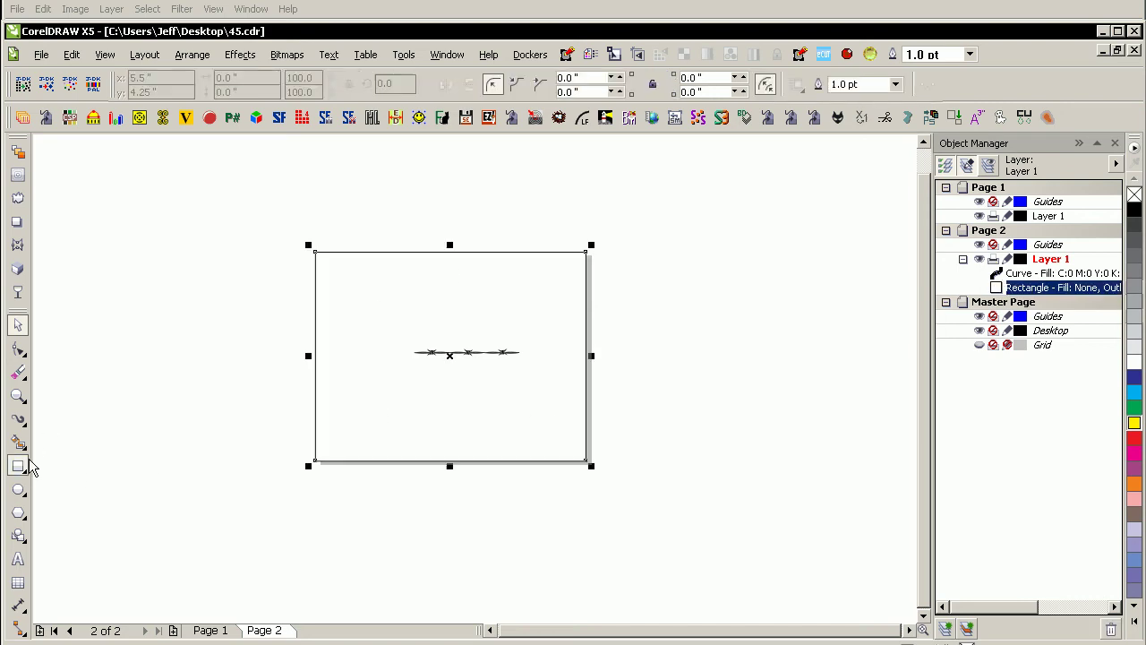
pyautogui.moveTo(347, 251); pyautogui.dragTo(375, 334)
pyautogui.press('space')
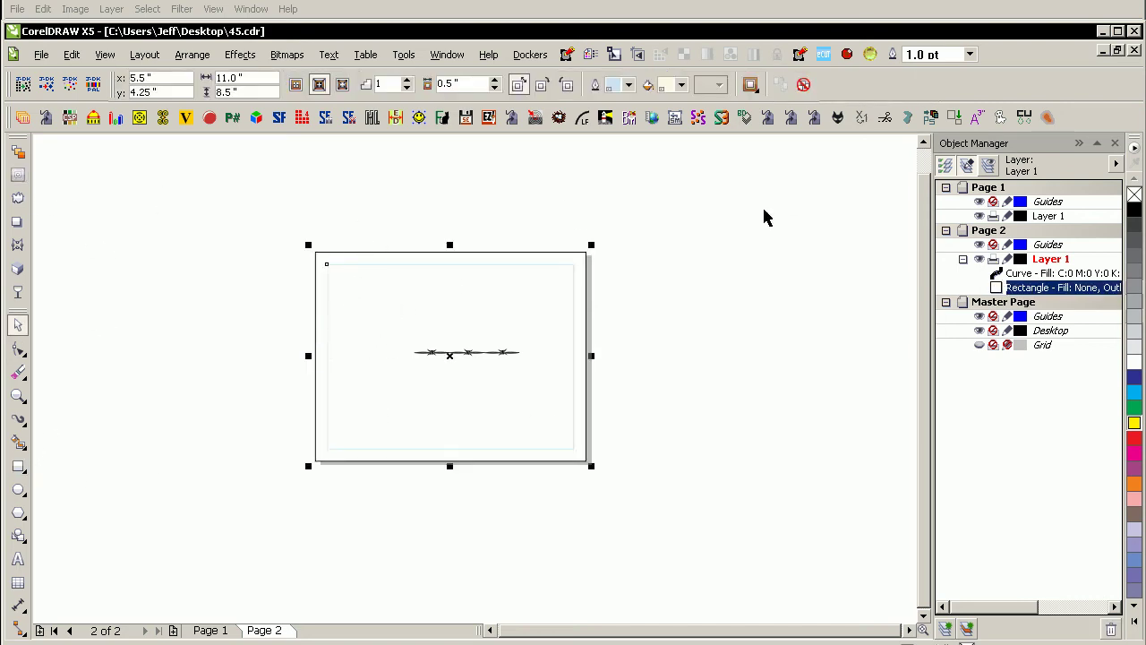
# Break the contour group apart and delete the outer page-size rectangle, keeping the inner one selected.
pyautogui.hotkey('ctrl', 'k')
pyautogui.click(538, 191)
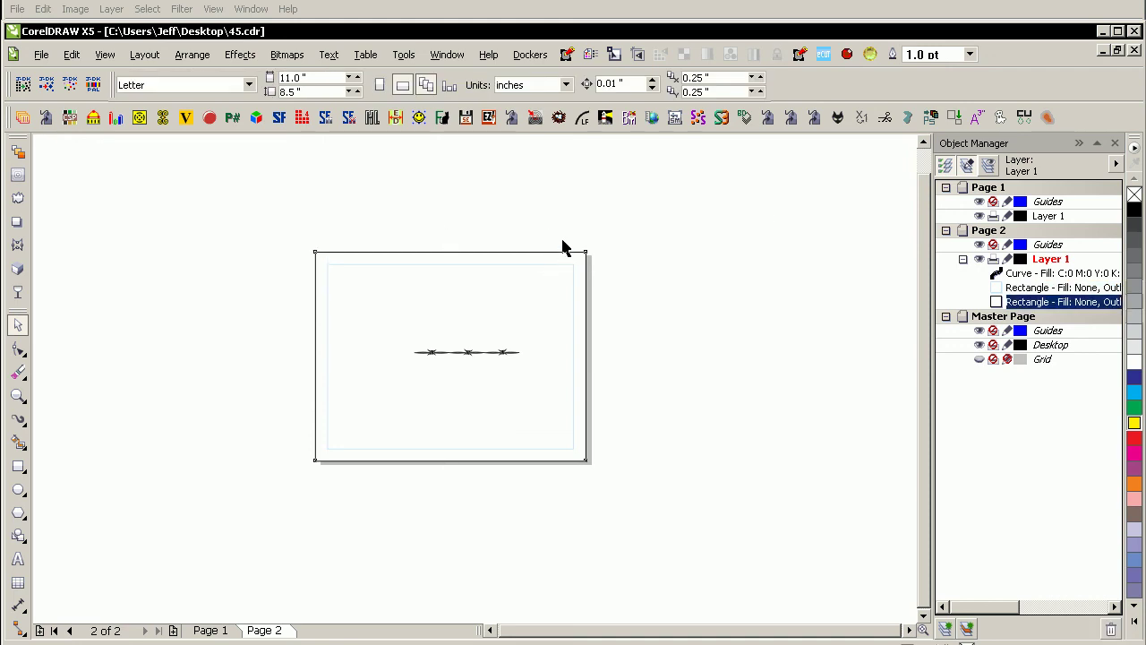
pyautogui.click(560, 250)
pyautogui.press('Delete')
pyautogui.click(573, 291)
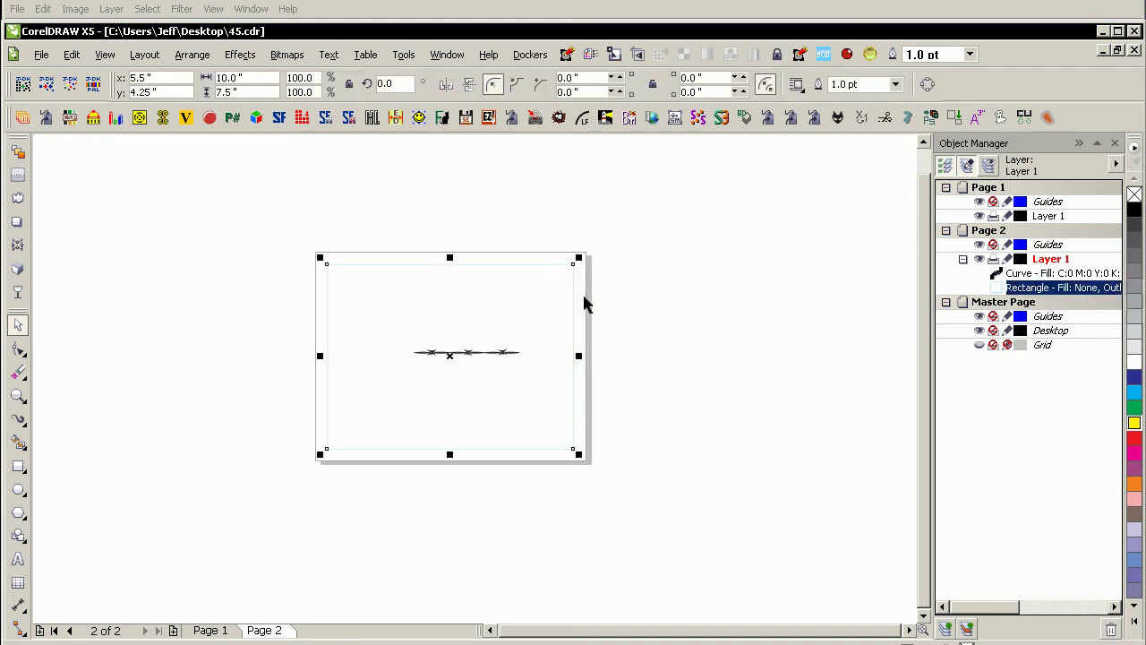
# Round all corners of the inner rectangle to about 1.808 inches and give it a black outline.
pyautogui.hotkey('shift', 'F2')
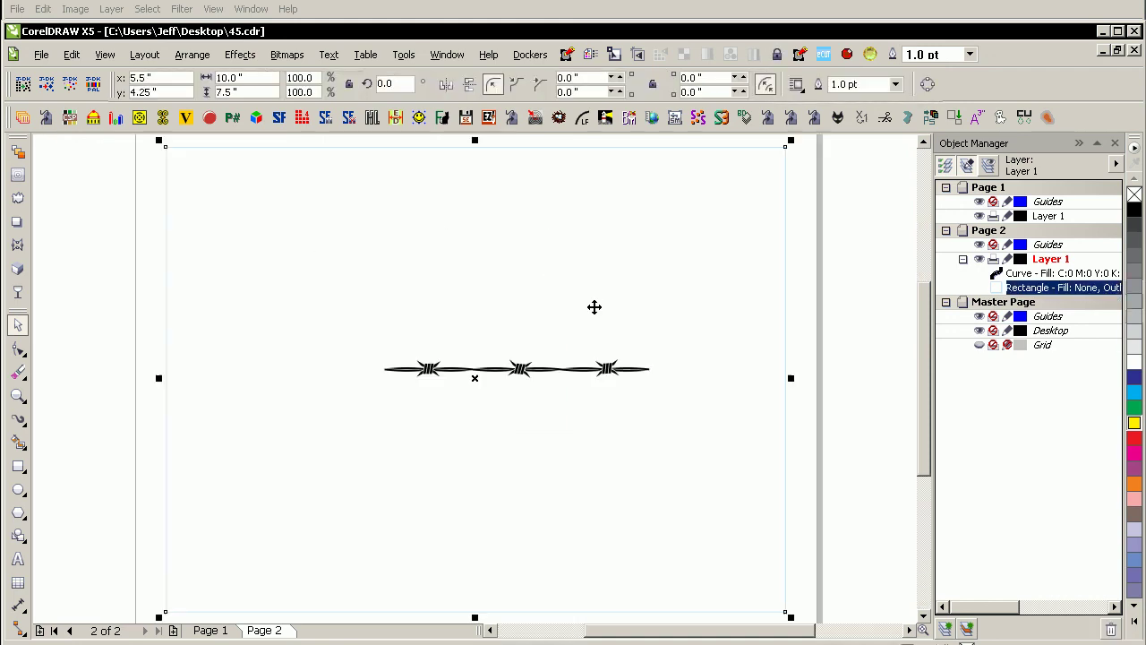
pyautogui.click(613, 53)
pyautogui.moveTo(785, 146); pyautogui.dragTo(780, 272)
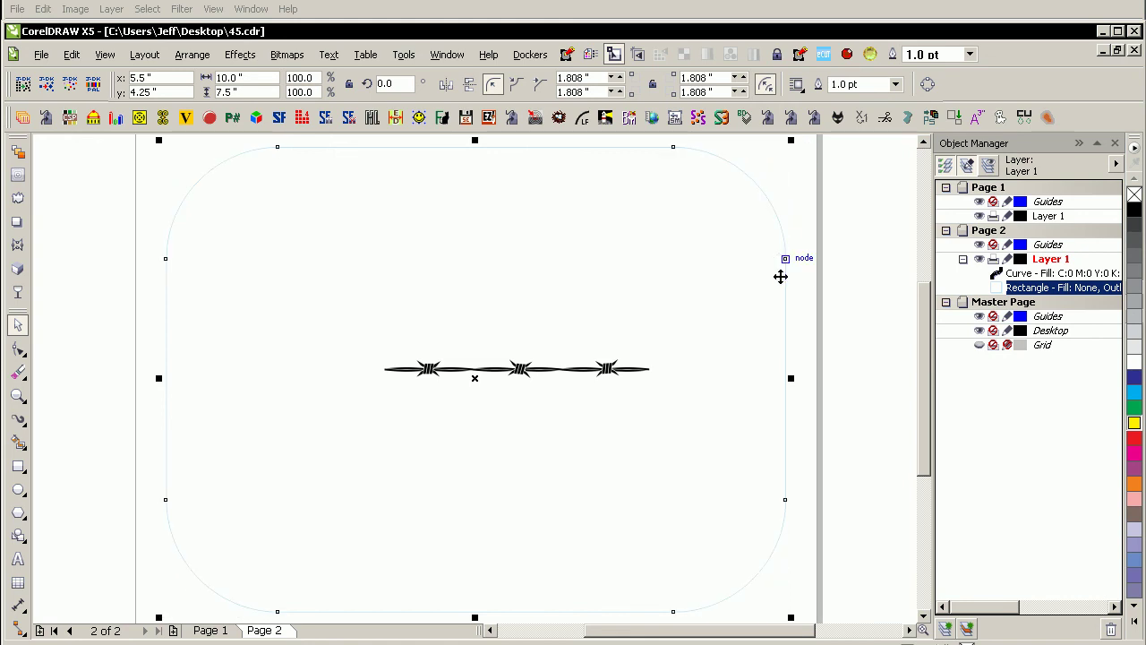
pyautogui.rightClick(1134, 209)
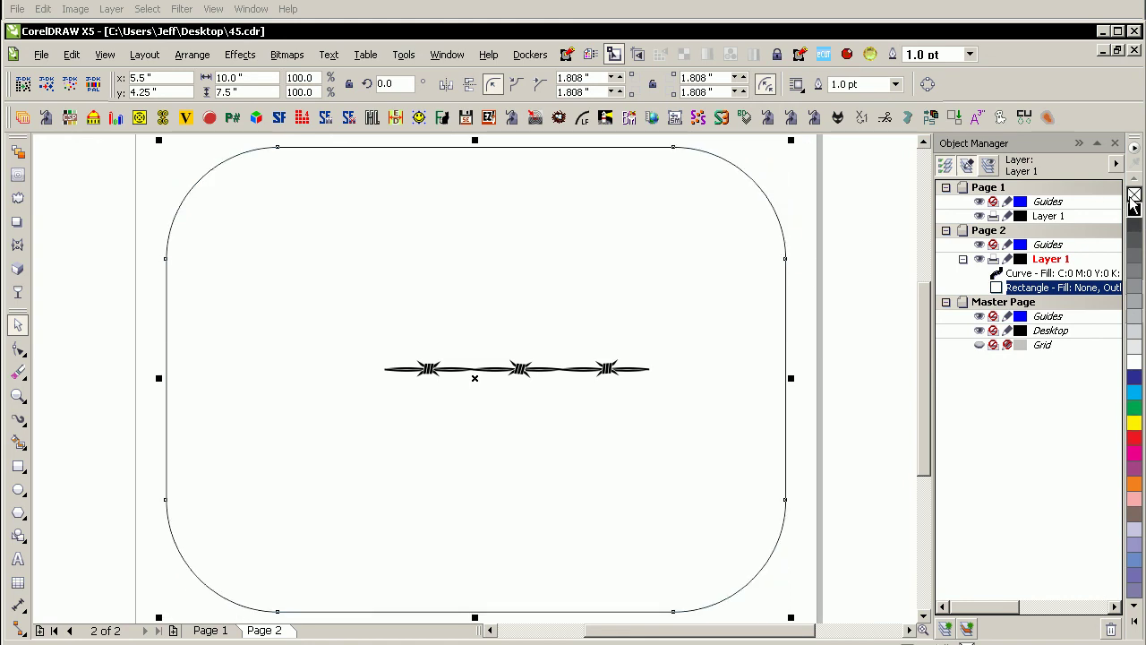
# Apply the custom barbed wire brush stroke to the rounded rectangle.
pyautogui.click(834, 286)
pyautogui.moveTo(785, 284); pyautogui.dragTo(776, 293)
pyautogui.press('i')
pyautogui.click(641, 84)
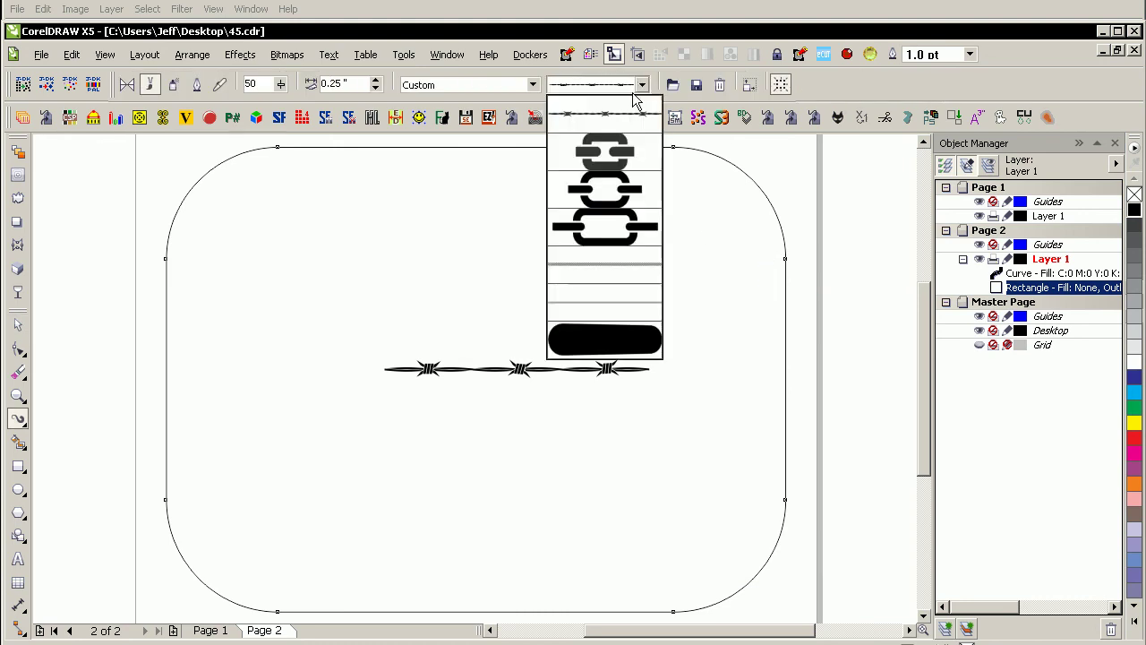
pyautogui.click(624, 112)
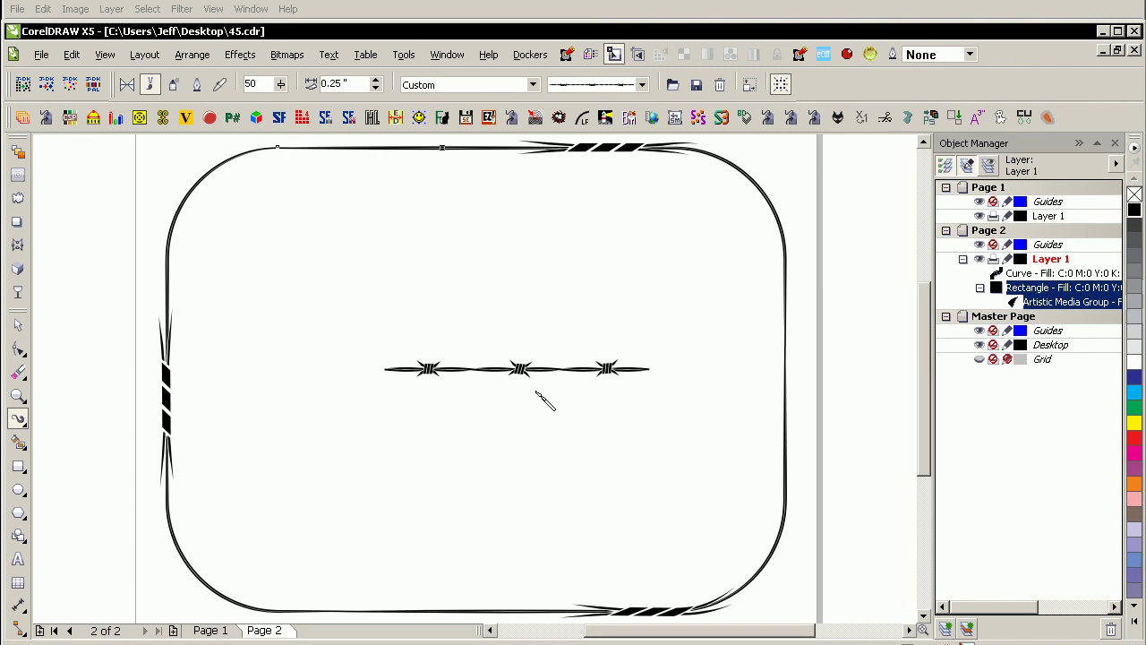
# Convert the rounded rectangle controlling the brush stroke to curves.
pyautogui.click(94, 119)
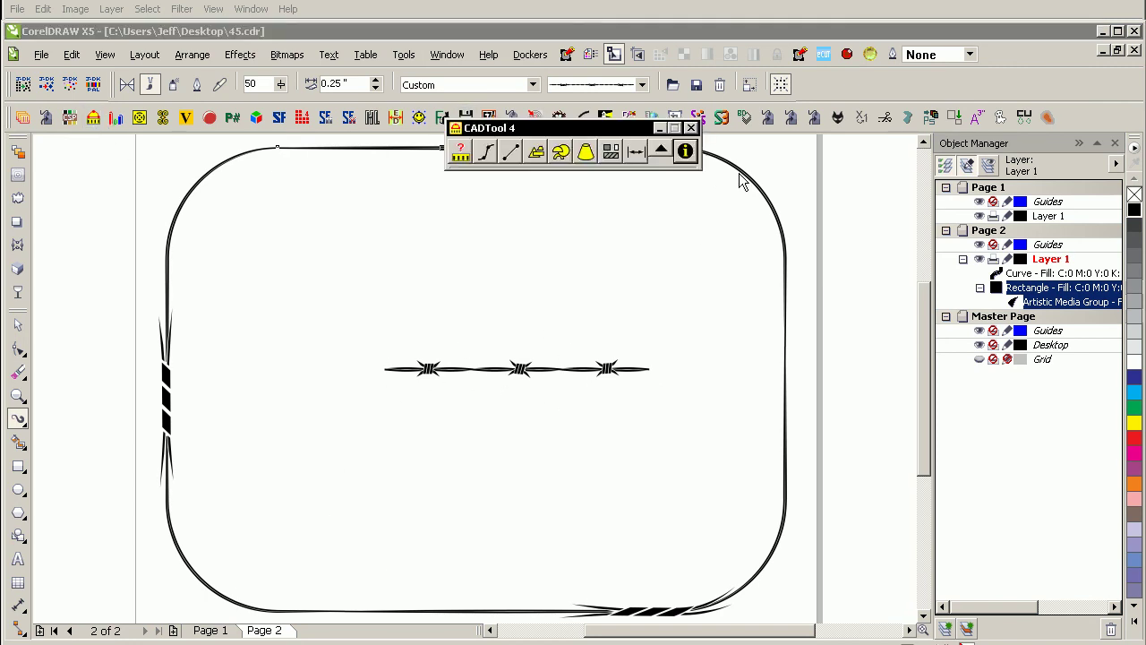
pyautogui.click(691, 128)
pyautogui.click(1023, 292)
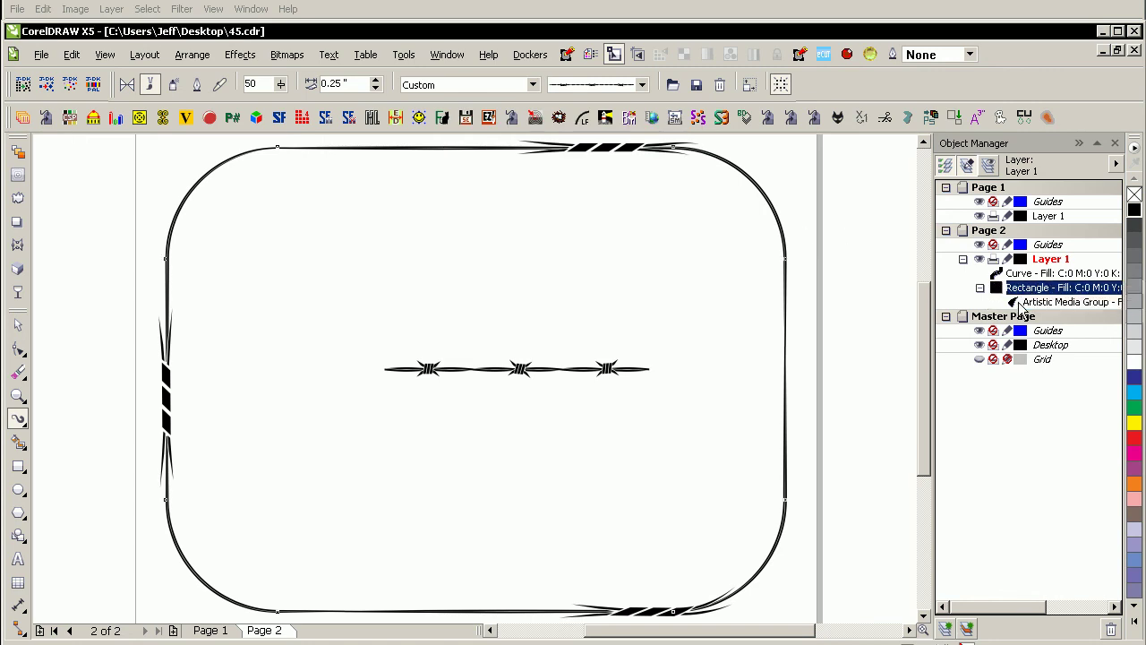
pyautogui.hotkey('ctrl', 'q')
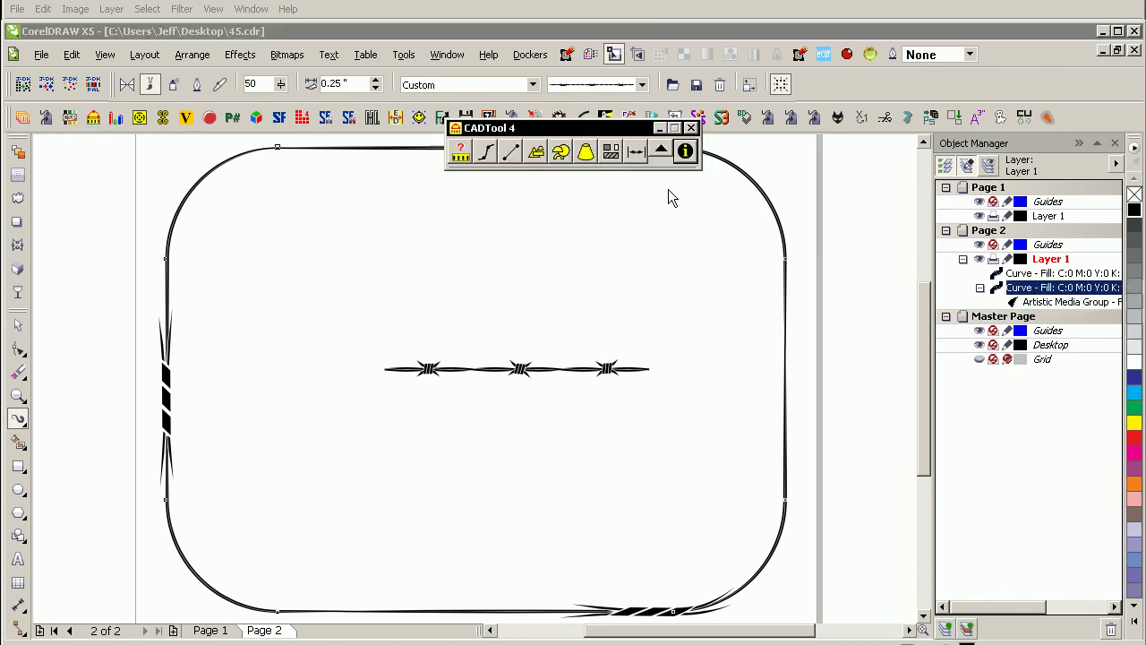
# Divide the border curve into 7 equal segments with CADTool 4.
pyautogui.moveTo(488, 158)
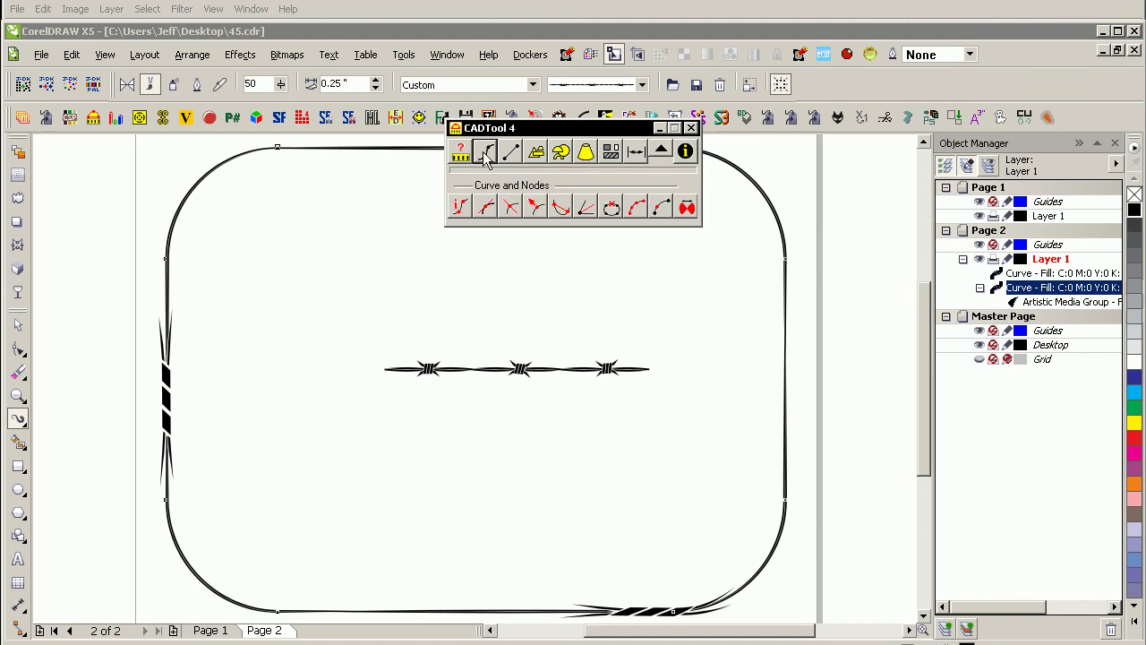
pyautogui.click(637, 210)
pyautogui.click(531, 254)
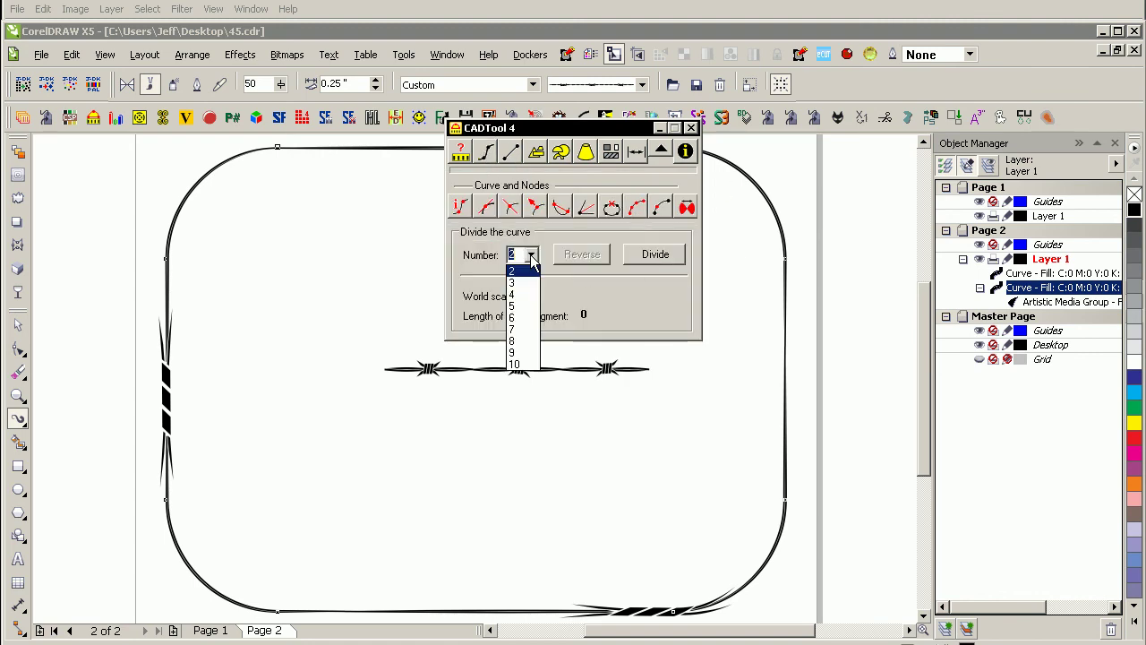
pyautogui.click(524, 331)
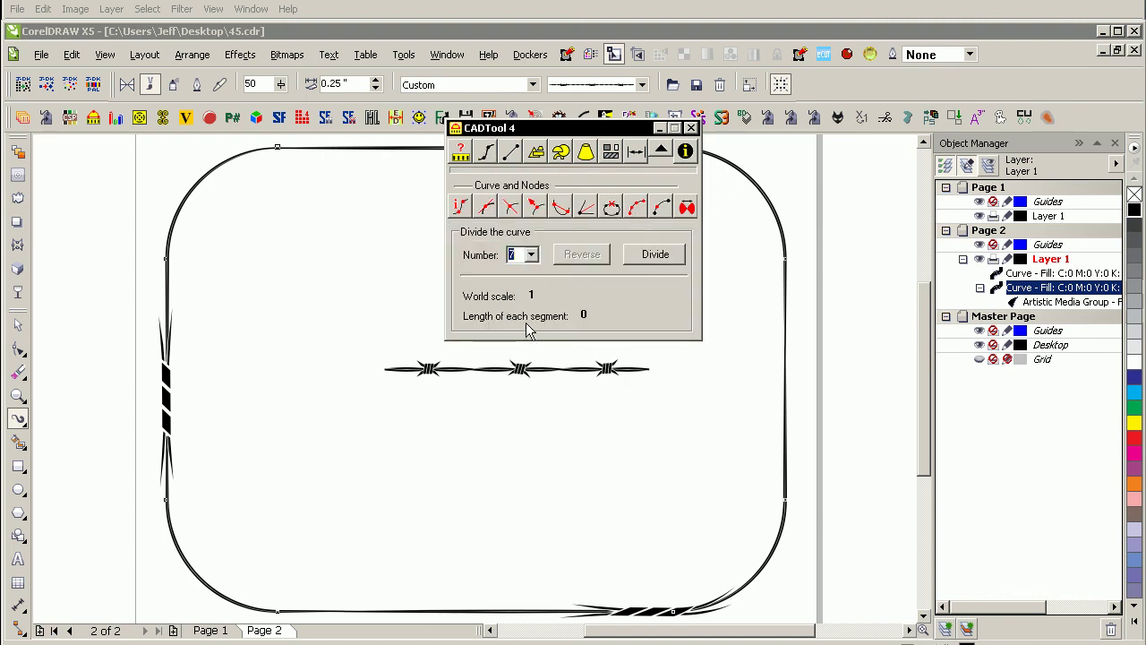
pyautogui.click(655, 255)
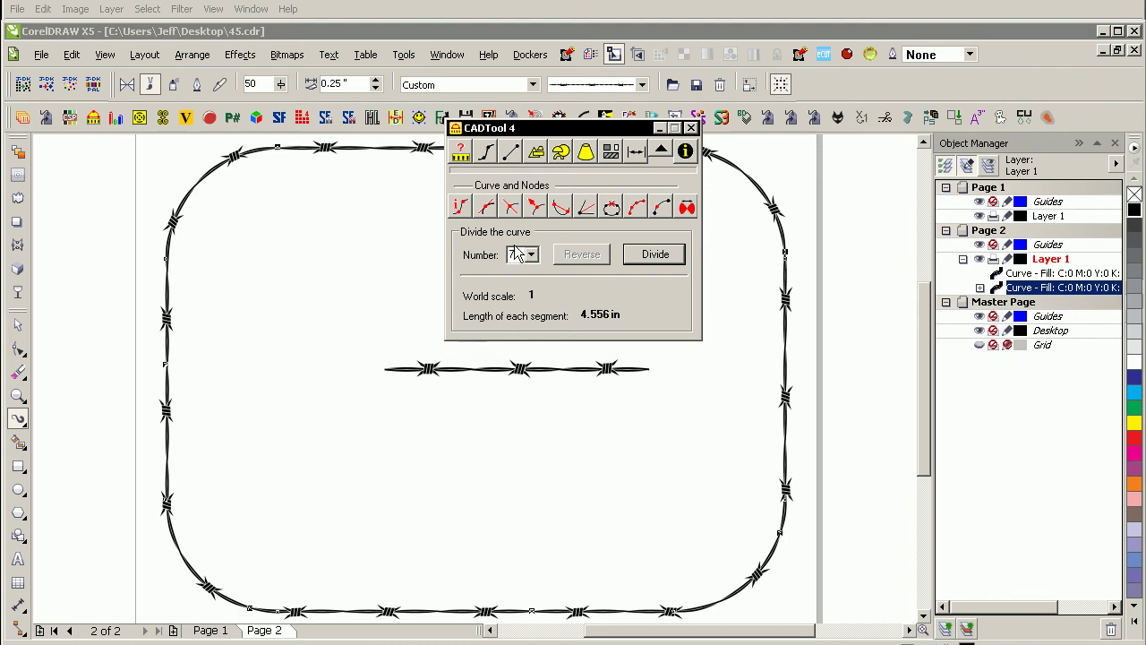
# Close CADTool 4 and delete the original straight barbed wire inside the border.
pyautogui.click(695, 130)
pyautogui.press('space')
pyautogui.click(618, 369)
pyautogui.press('Delete')
pyautogui.press('F3')
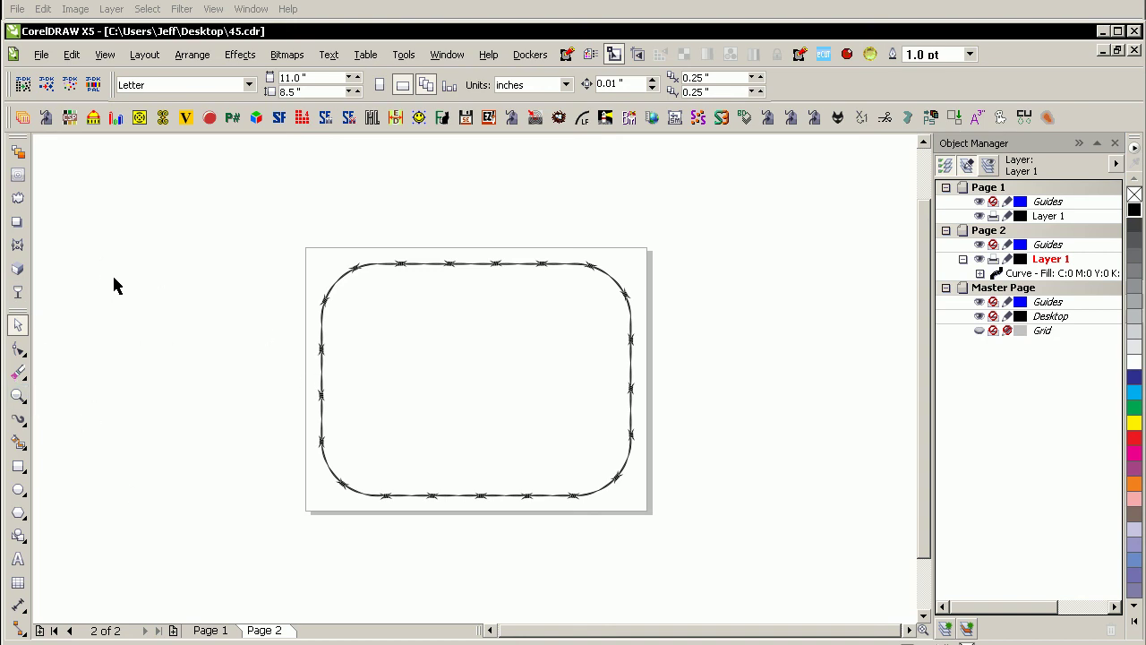
# Draw a large freehand J and a three-stroke H inside the border with the barbed wire brush.
pyautogui.press('i')
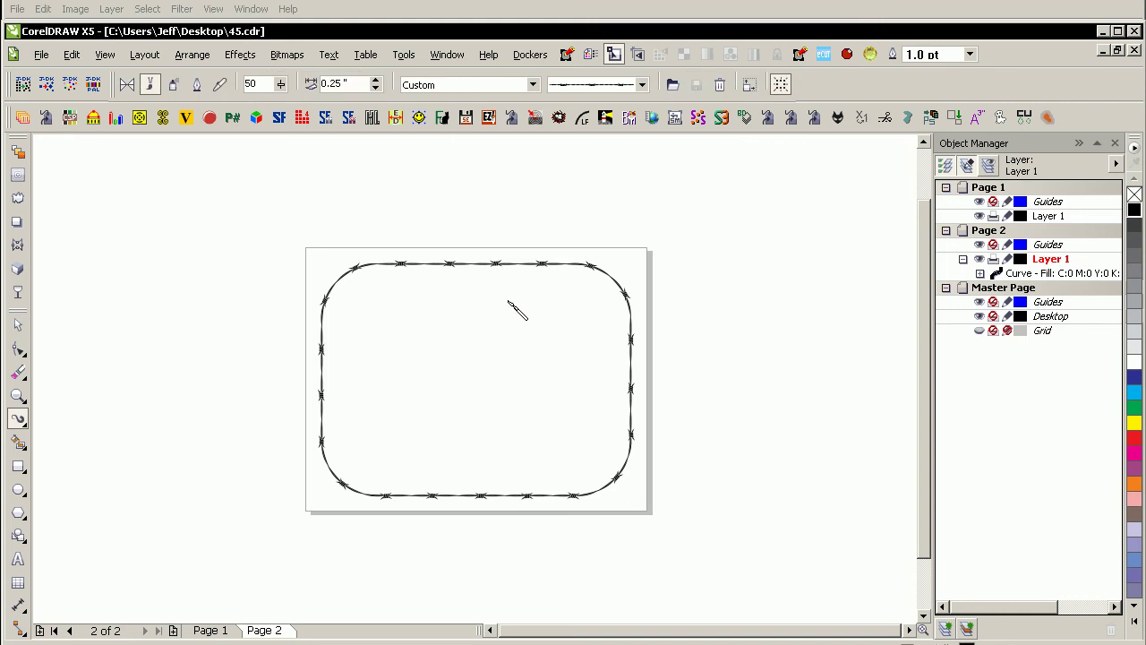
pyautogui.moveTo(431, 391)
pyautogui.mouseDown()
pyautogui.moveTo(393, 330)
pyautogui.moveTo(459, 398)
pyautogui.moveTo(398, 428)
pyautogui.moveTo(441, 414)
pyautogui.mouseUp()
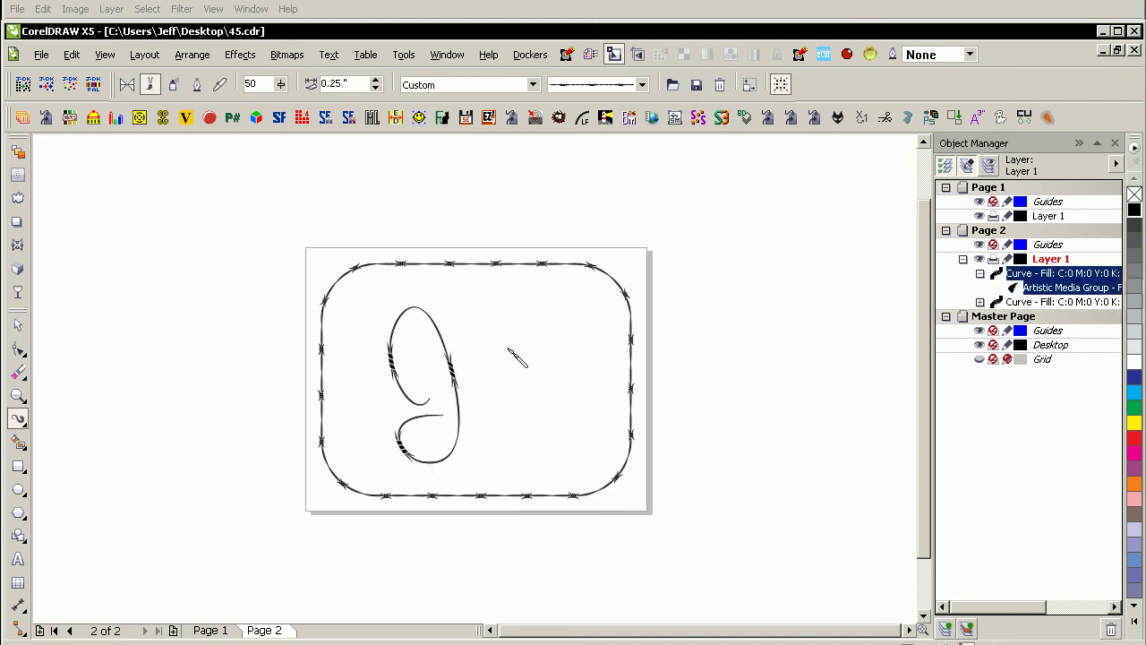
pyautogui.moveTo(492, 323); pyautogui.dragTo(501, 437)
pyautogui.moveTo(561, 331); pyautogui.dragTo(563, 434)
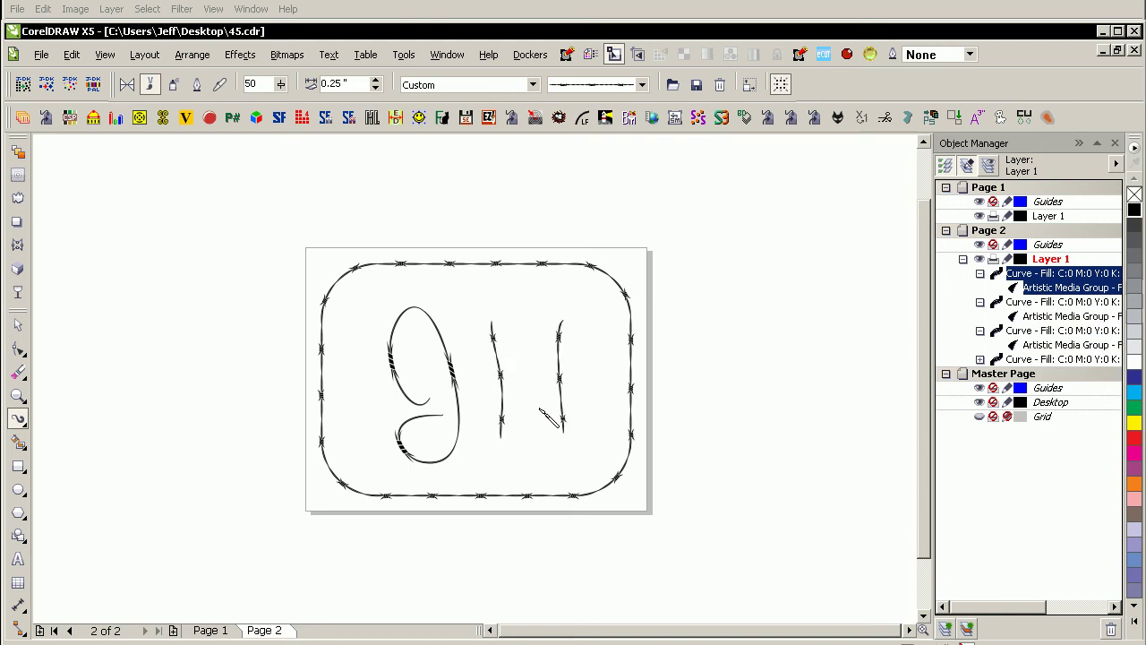
pyautogui.moveTo(479, 419); pyautogui.dragTo(586, 367)
# Scale the three strokes of the H up together to 121%.
pyautogui.press('space')
pyautogui.moveTo(688, 281); pyautogui.dragTo(466, 458)
pyautogui.moveTo(591, 442); pyautogui.dragTo(627, 469)
pyautogui.click(680, 388)
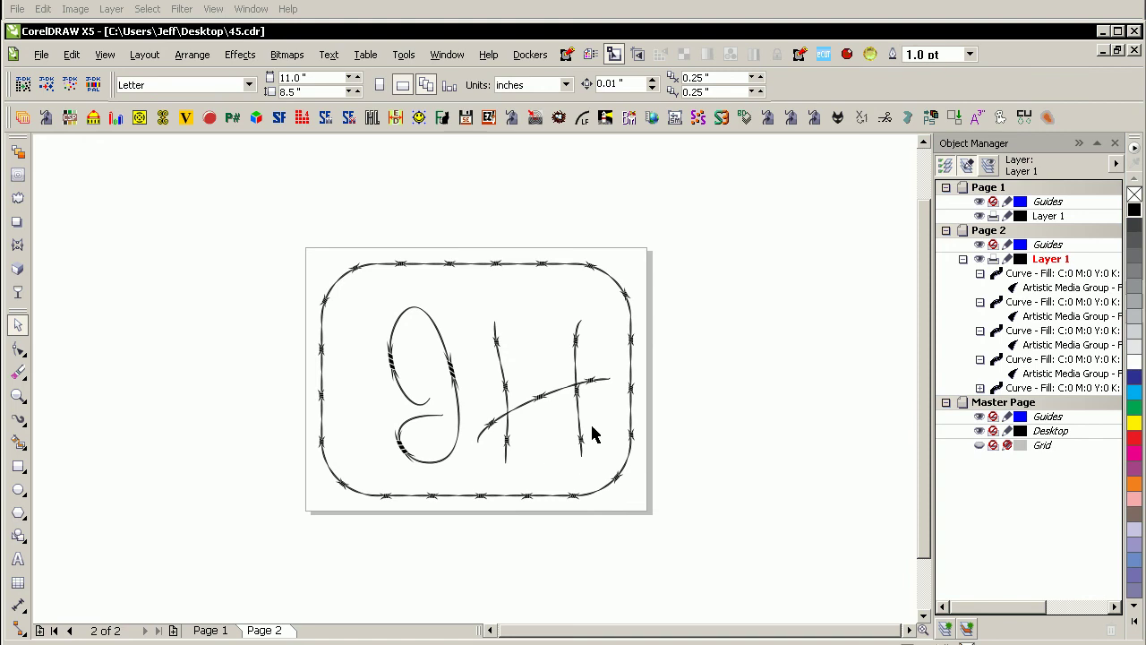
# Move the H's crossbar slightly up and stretch its left upright upward to about 5.23 inches tall.
pyautogui.press('F4')
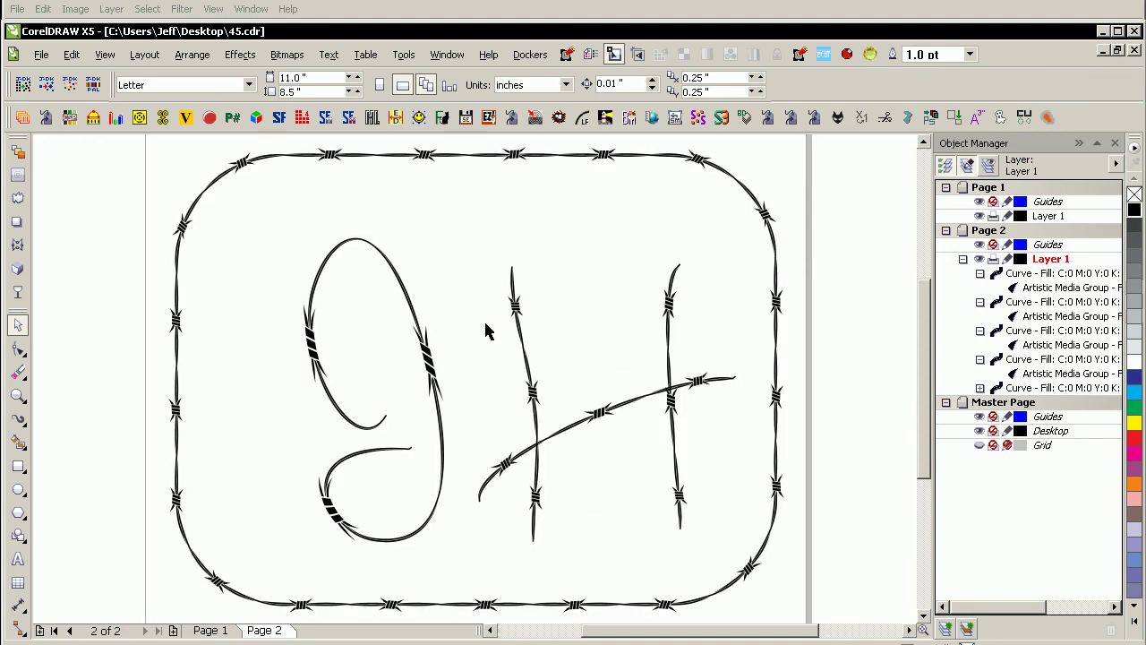
pyautogui.moveTo(541, 447); pyautogui.dragTo(542, 424)
pyautogui.click(519, 294)
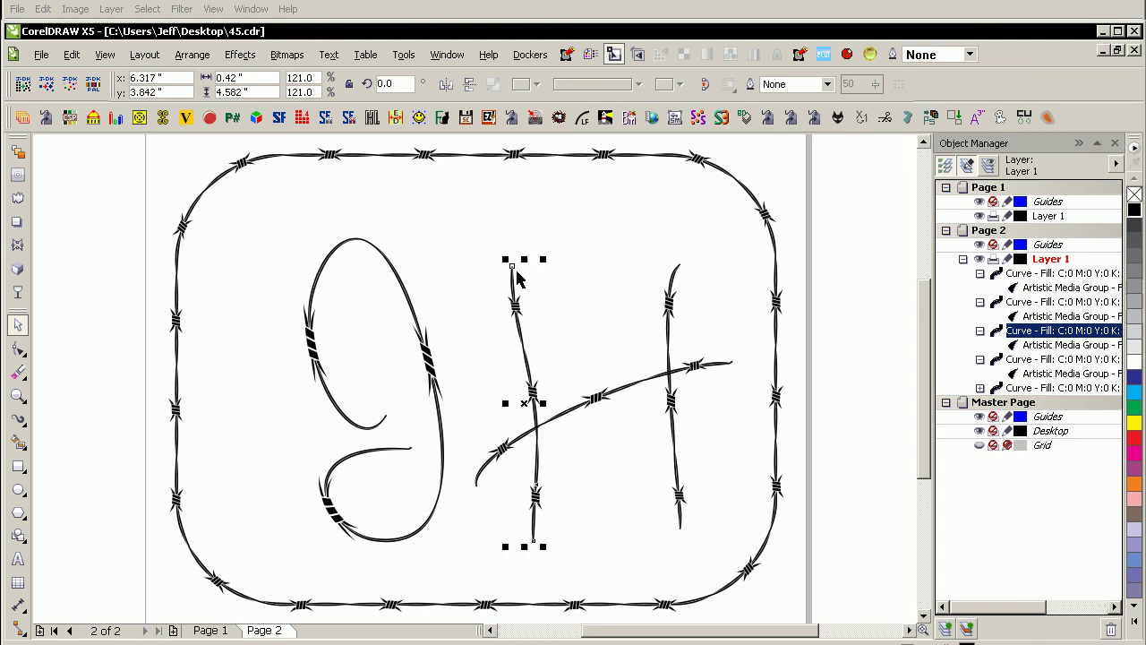
pyautogui.moveTo(525, 261); pyautogui.dragTo(531, 219)
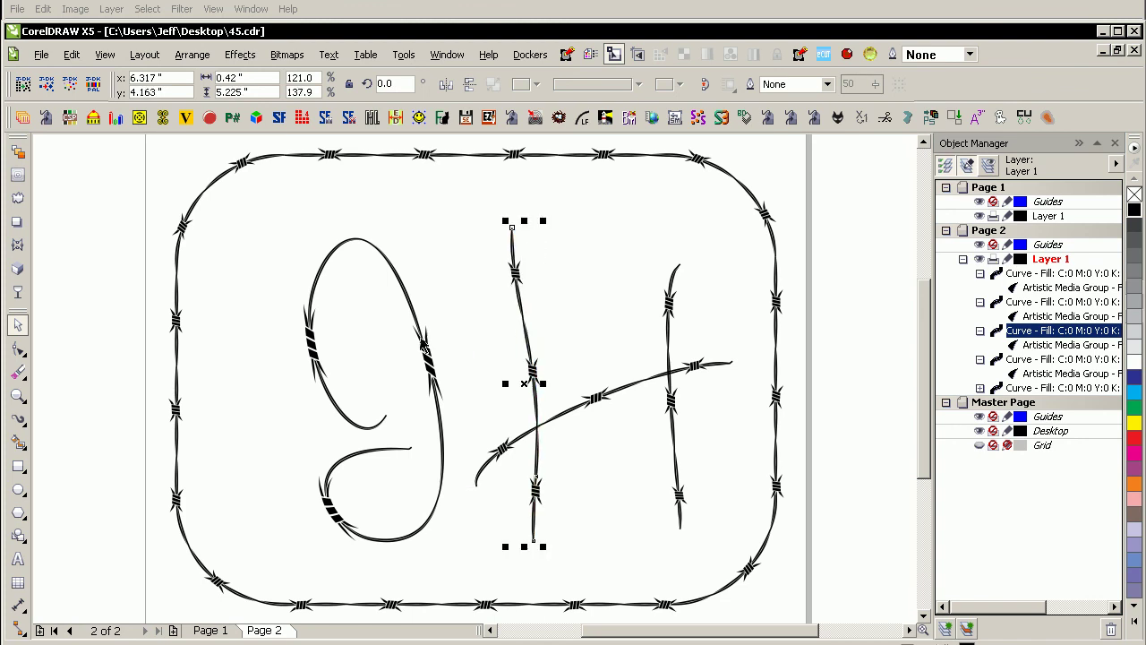
# Scale the J up proportionally to 111.8% and move it slightly left, away from the H.
pyautogui.click(428, 362)
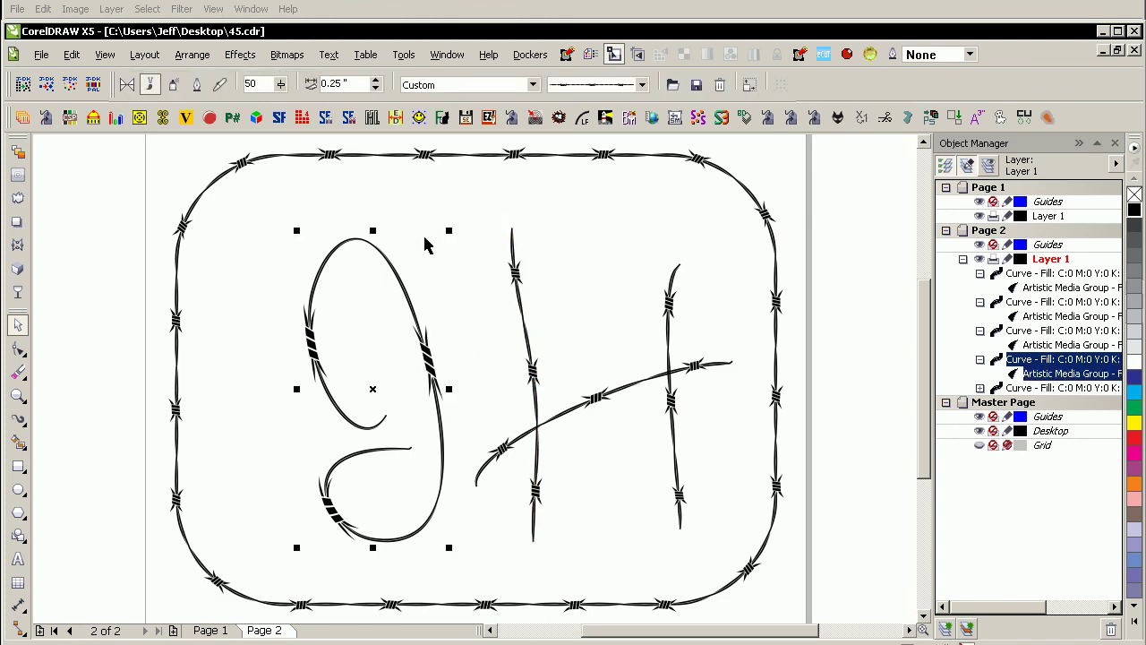
pyautogui.moveTo(451, 234)
pyautogui.mouseDown()
pyautogui.moveTo(466, 210)
pyautogui.moveTo(457, 212)
pyautogui.mouseUp()
pyautogui.moveTo(442, 358); pyautogui.dragTo(421, 353)
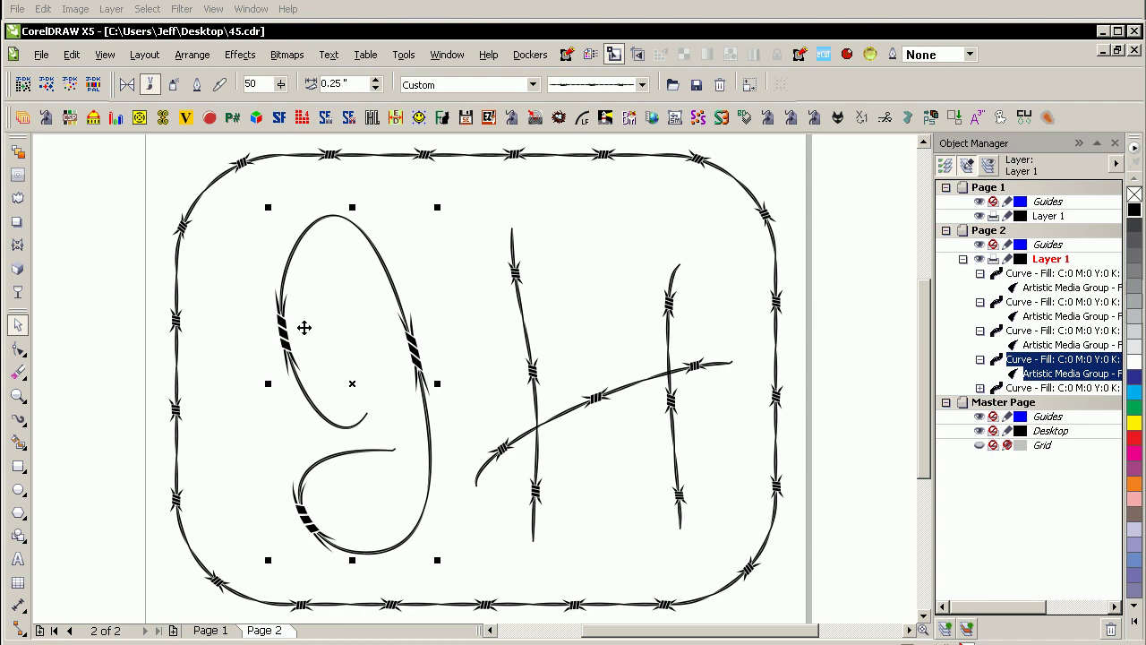
# Divide the J's curve into 2 equal segments with CADTool 4.
pyautogui.click(93, 117)
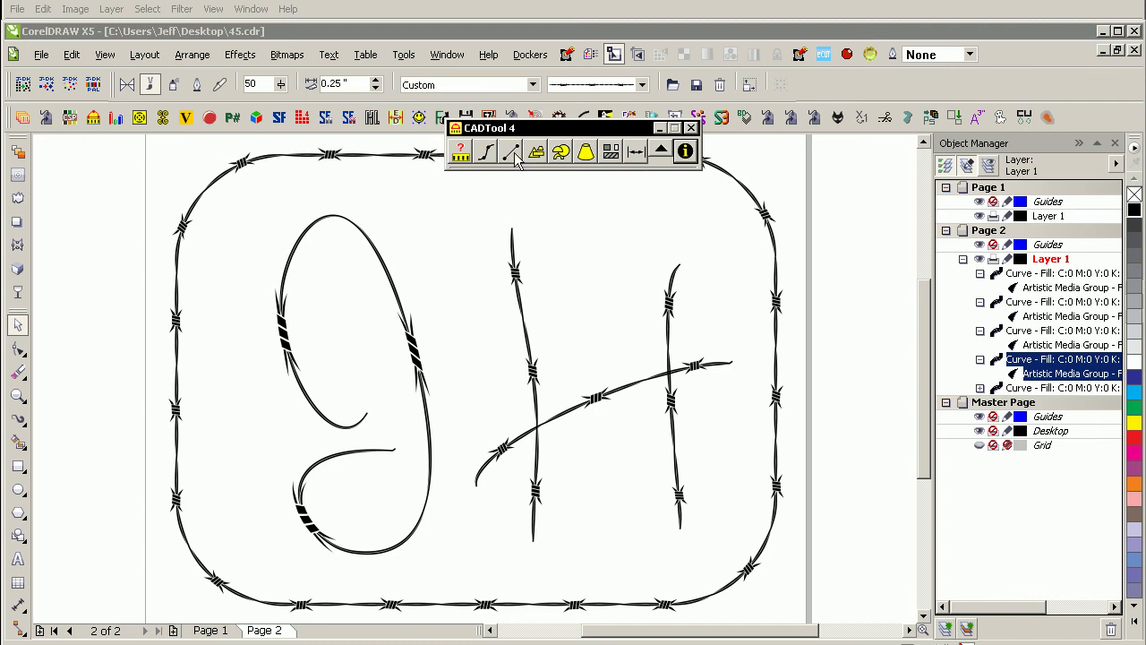
pyautogui.click(484, 152)
pyautogui.click(639, 211)
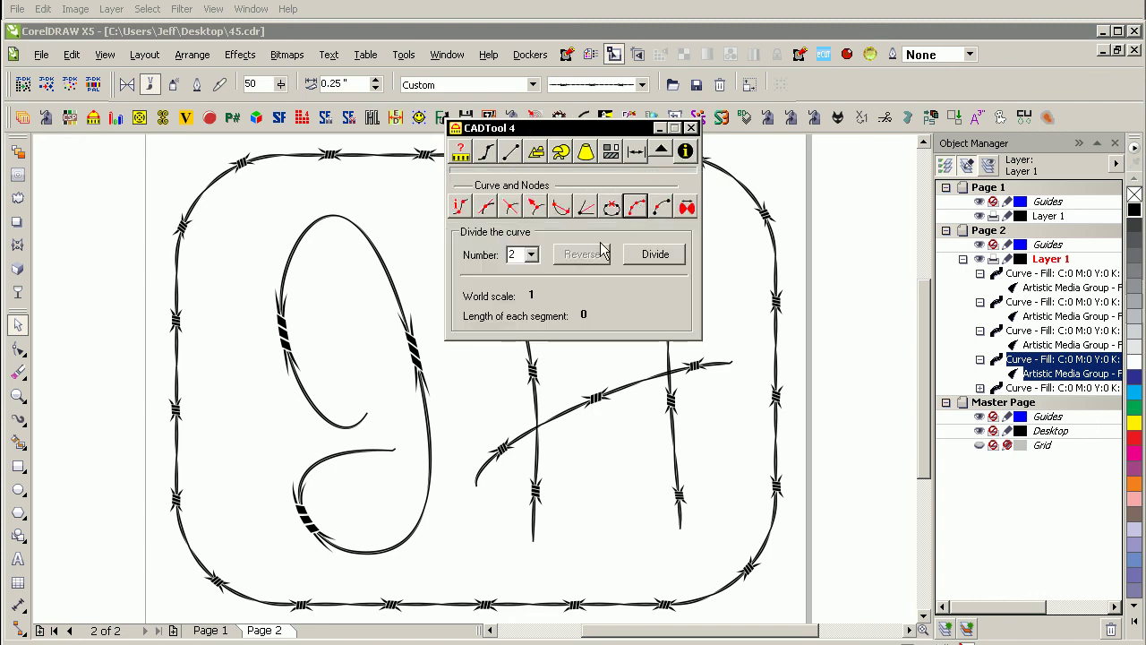
pyautogui.click(650, 254)
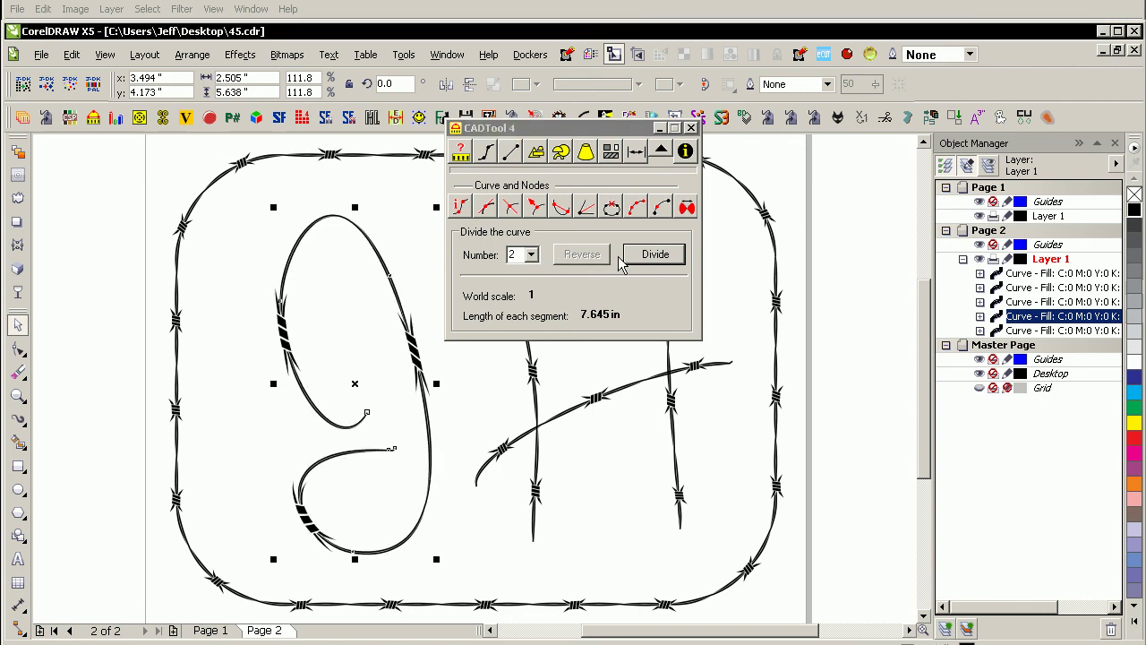
# Divide the J's curve into 4 equal segments and close CADTool 4.
pyautogui.click(531, 255)
pyautogui.click(523, 296)
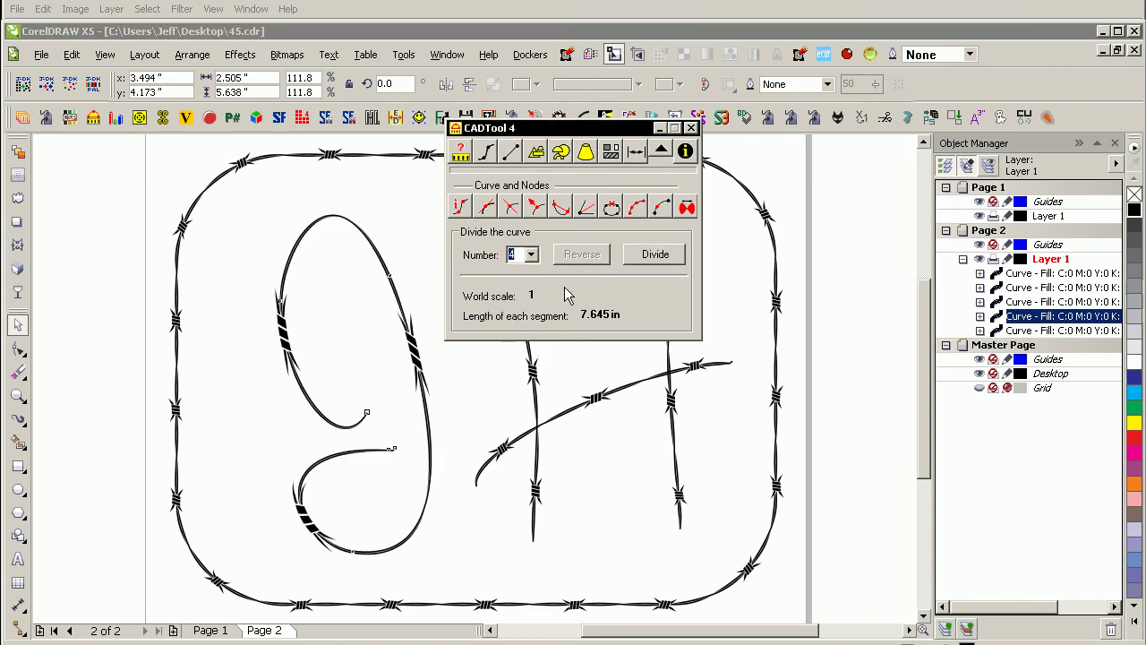
pyautogui.click(656, 256)
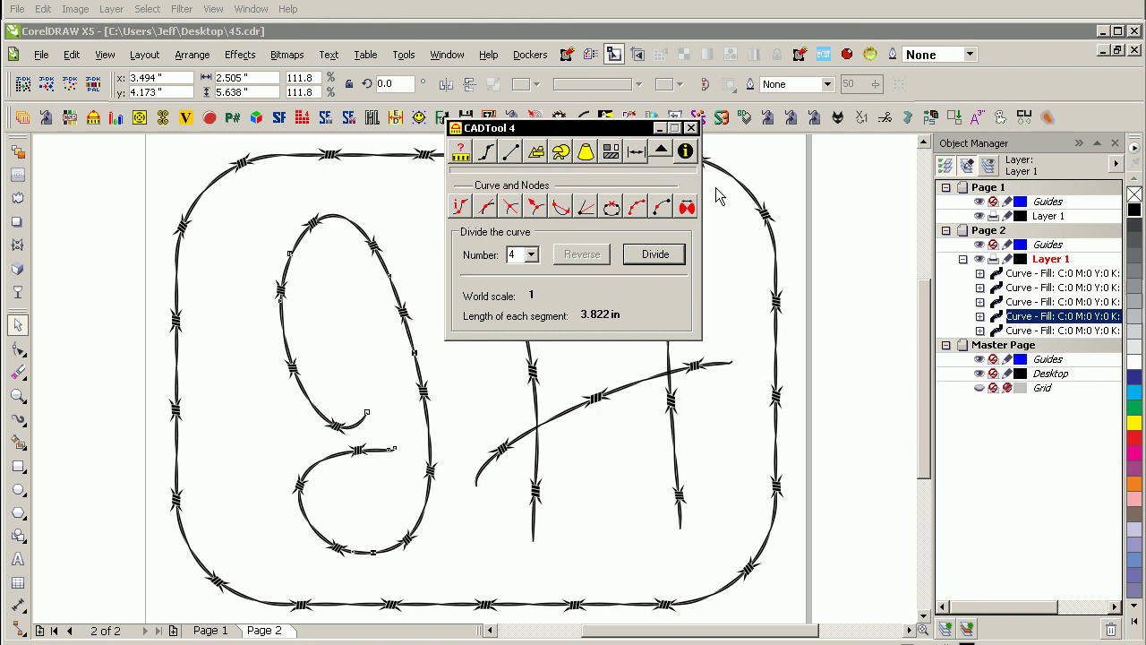
pyautogui.click(693, 129)
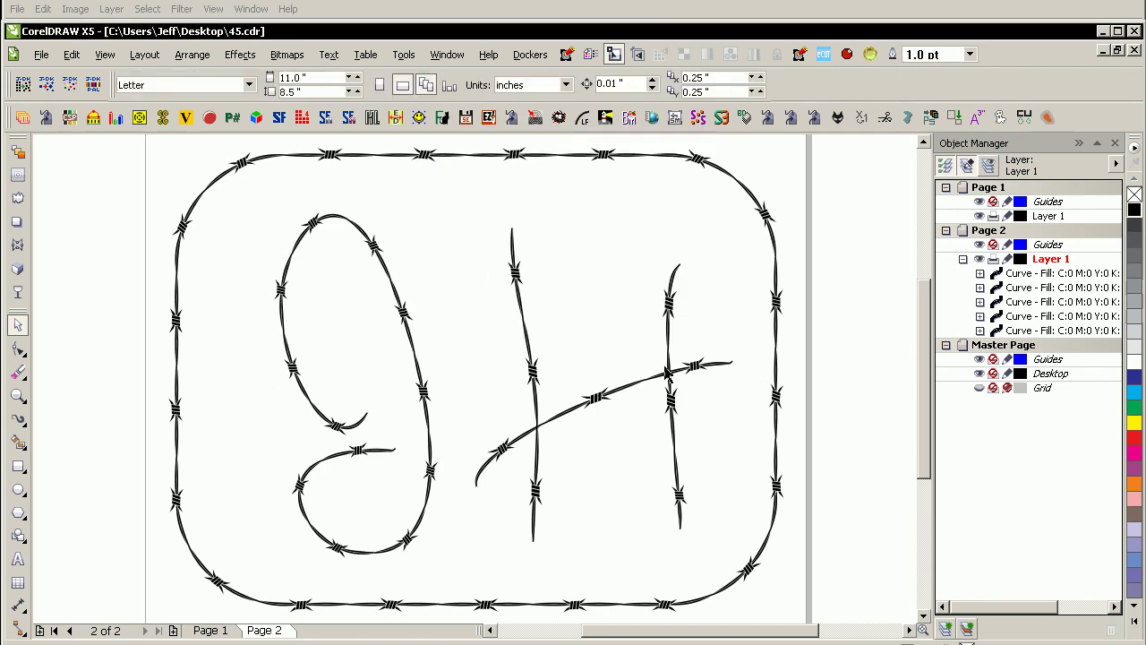
# Add a rectangle around all the artwork, enlarge it about its centre to 10.654 by 8.056 inches, and remove its outline.
pyautogui.press('F3')
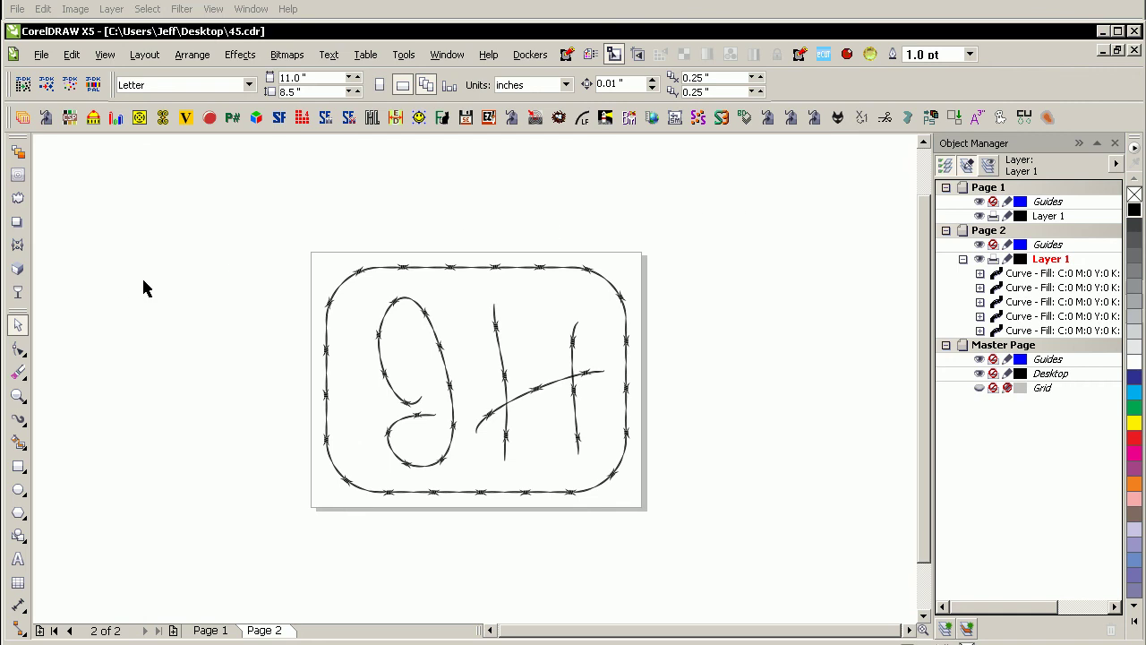
pyautogui.hotkey('ctrl', 'a')
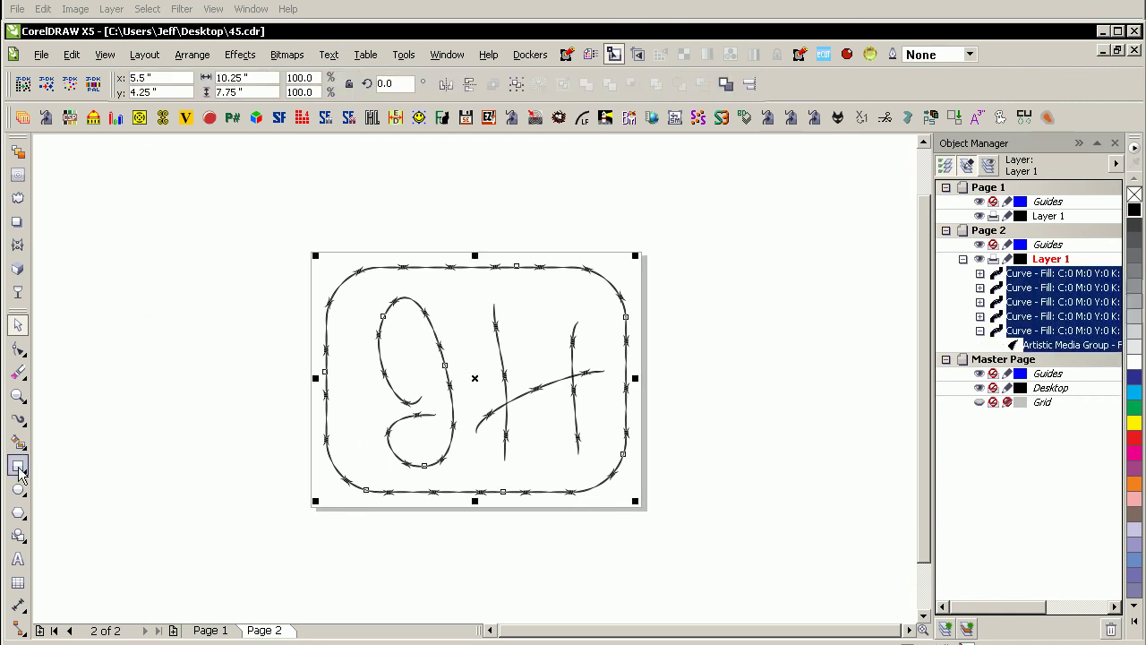
pyautogui.doubleClick(18, 467)
pyautogui.moveTo(634, 258); pyautogui.dragTo(640, 250)
pyautogui.press('F4')
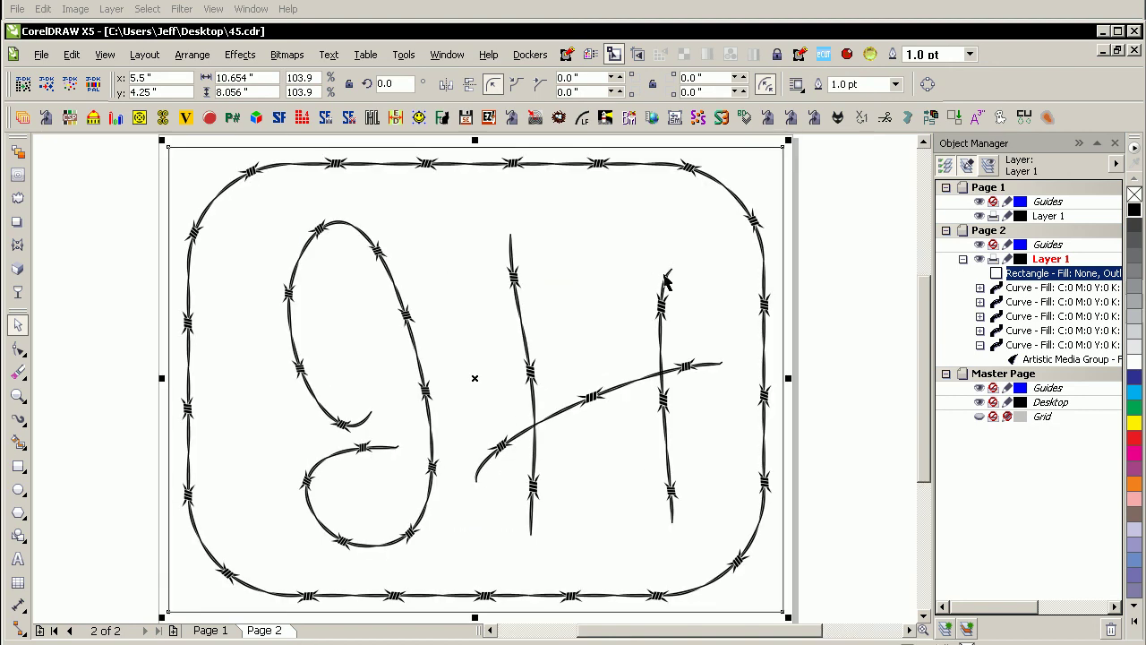
pyautogui.rightClick(1135, 194)
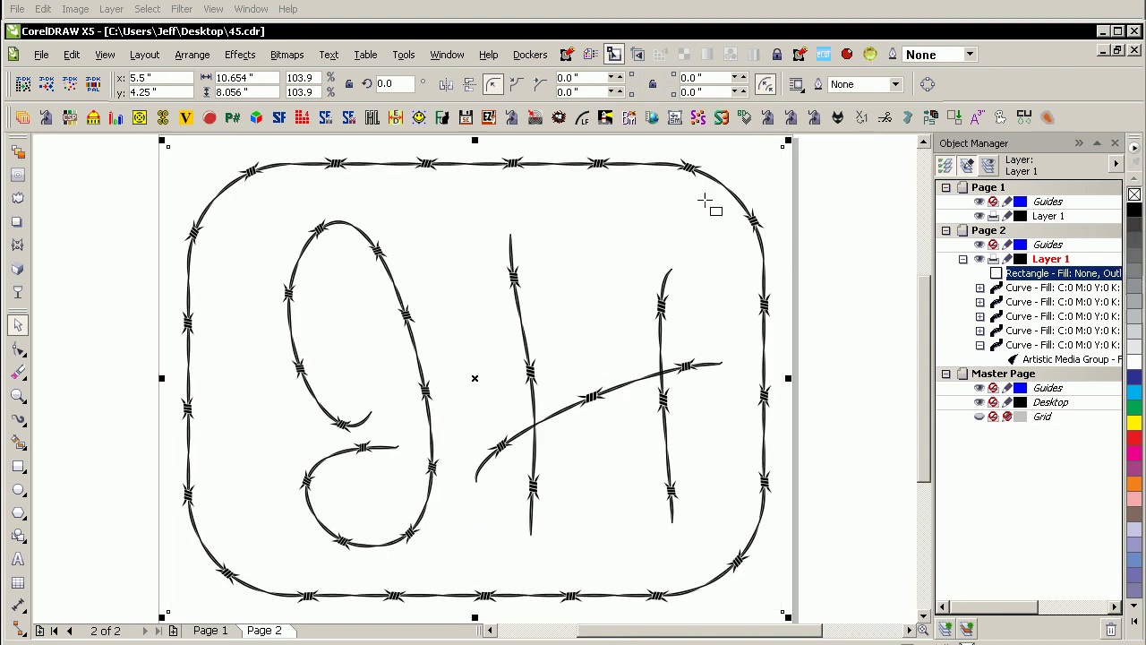
pyautogui.press('F6')
pyautogui.click(833, 196)
pyautogui.press('space')
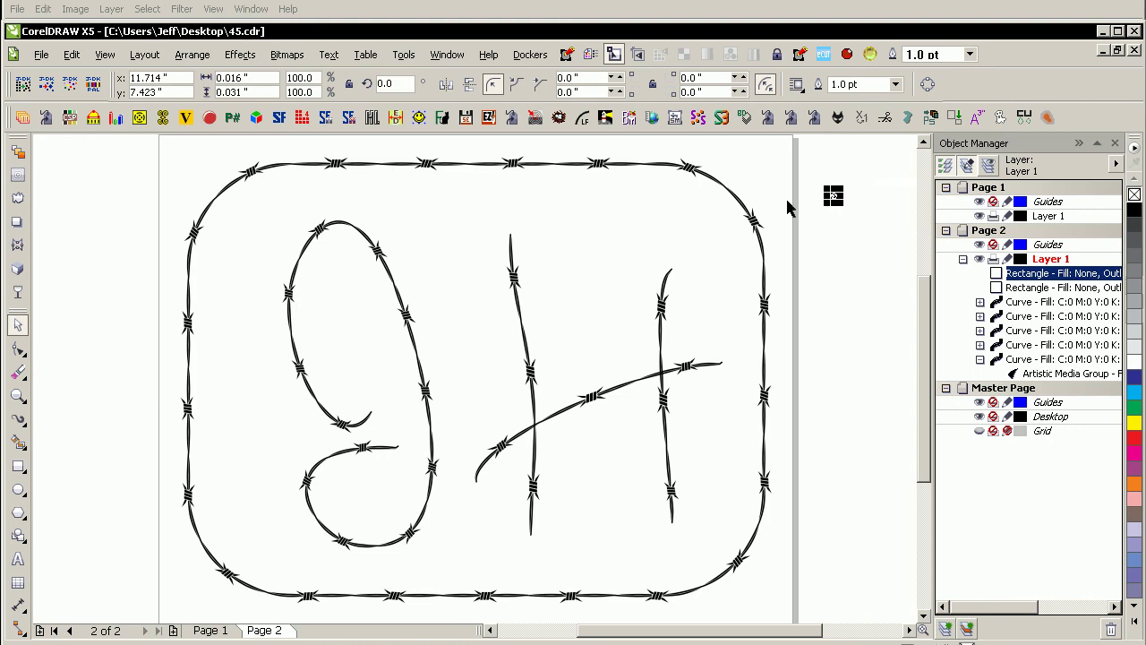
pyautogui.press('Delete')
# Convert all the artwork and the invisible rectangle to a 400 dpi RGB bitmap with anti-aliasing and a transparent background.
pyautogui.hotkey('ctrl', 'a')
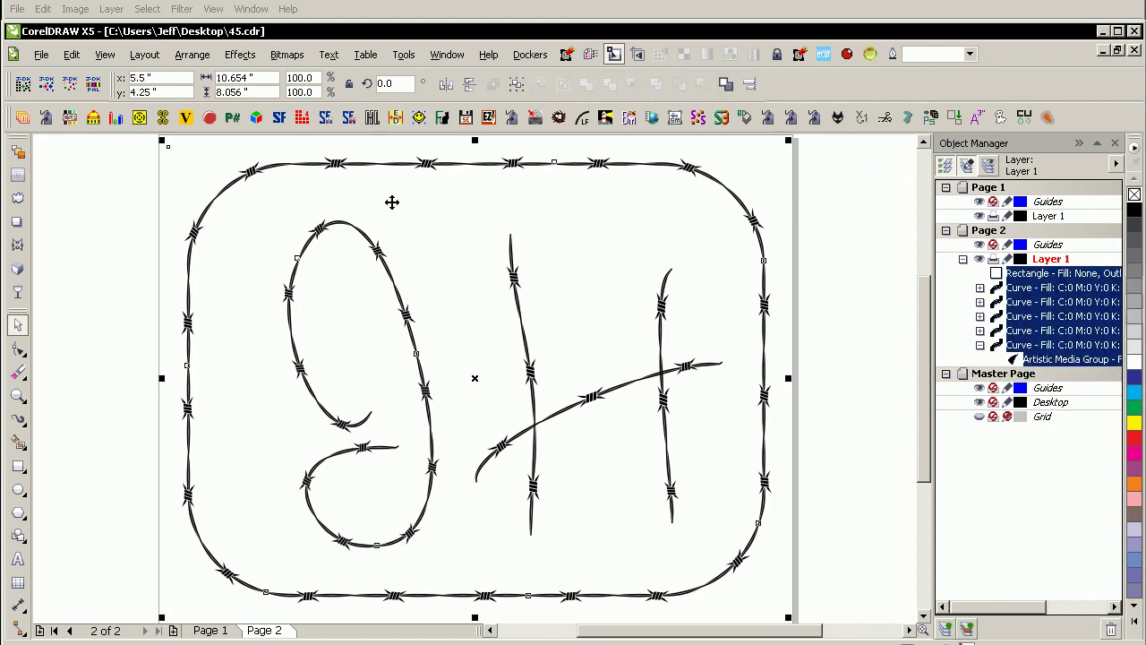
pyautogui.click(287, 54)
pyautogui.click(331, 75)
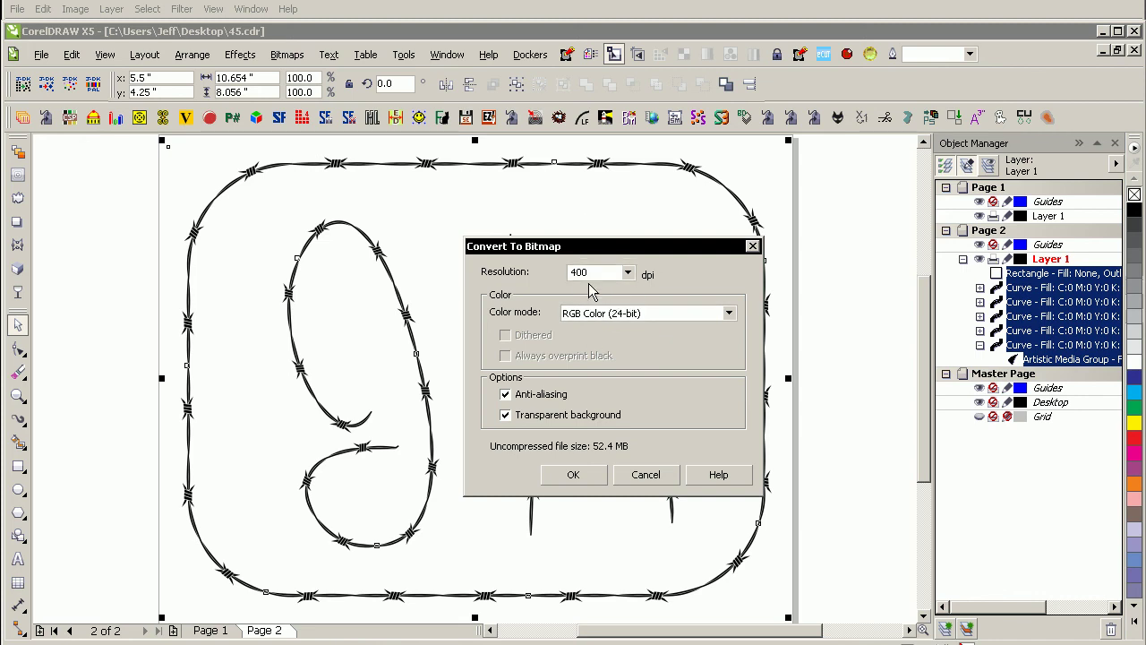
pyautogui.click(575, 474)
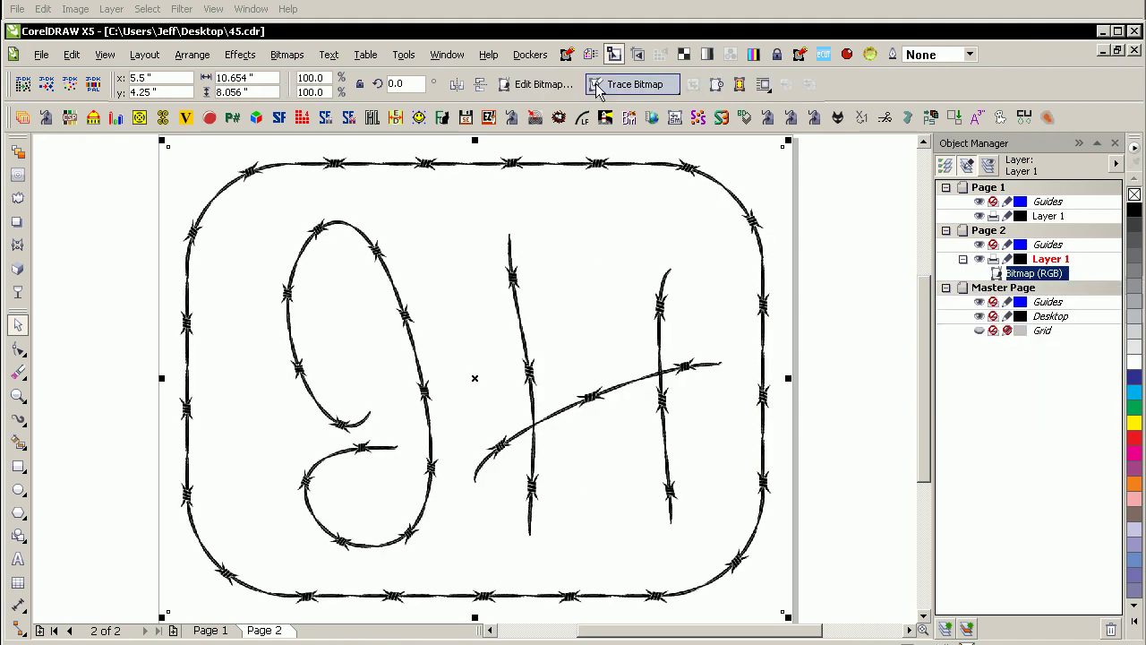
# Open the bitmap in Photoshop for editing and try several textured layer styles, ending with a weathered beige metal look.
pyautogui.click(576, 84)
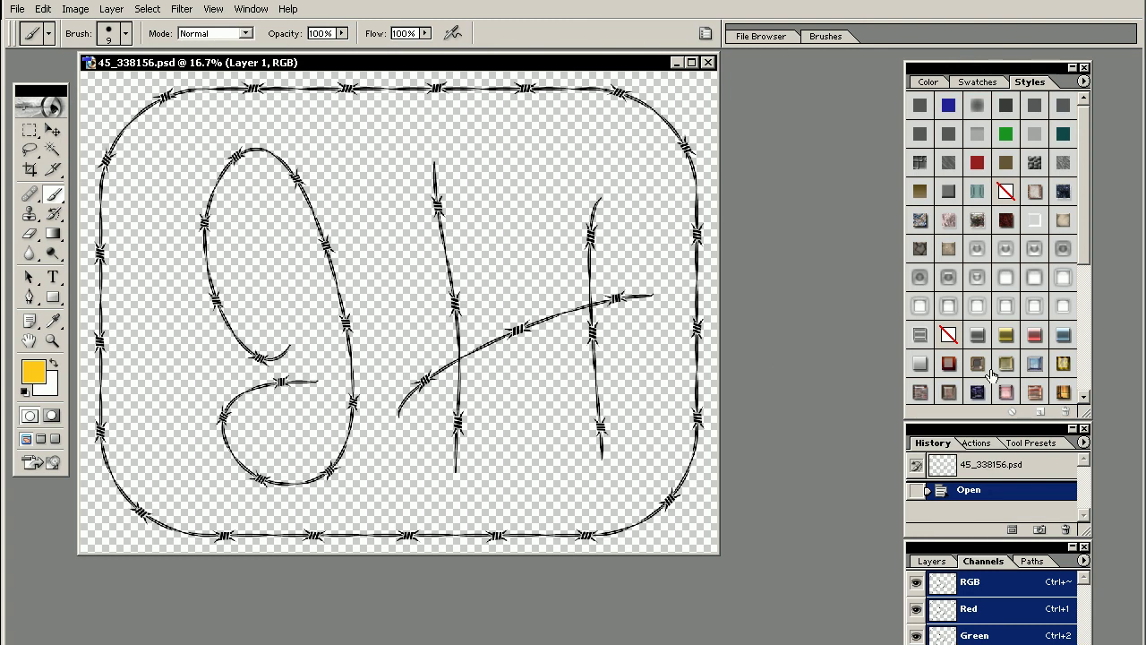
pyautogui.click(1000, 369)
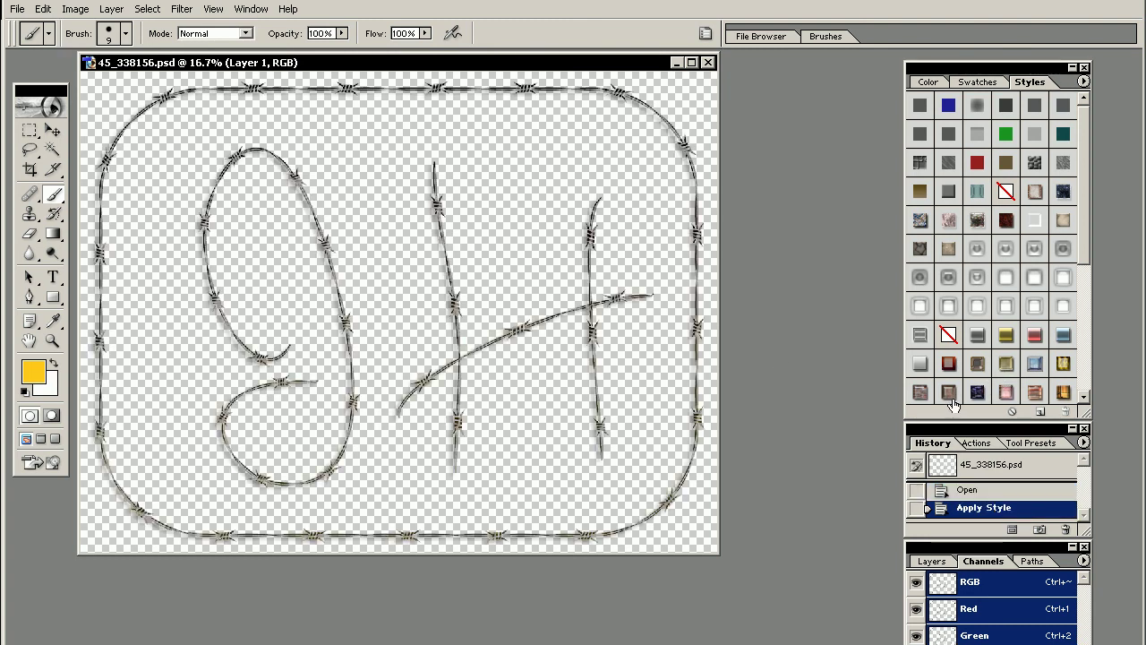
pyautogui.hotkey('ctrl', 'alt', '0')
pyautogui.scroll(-5, 993, 268)
pyautogui.click(927, 294)
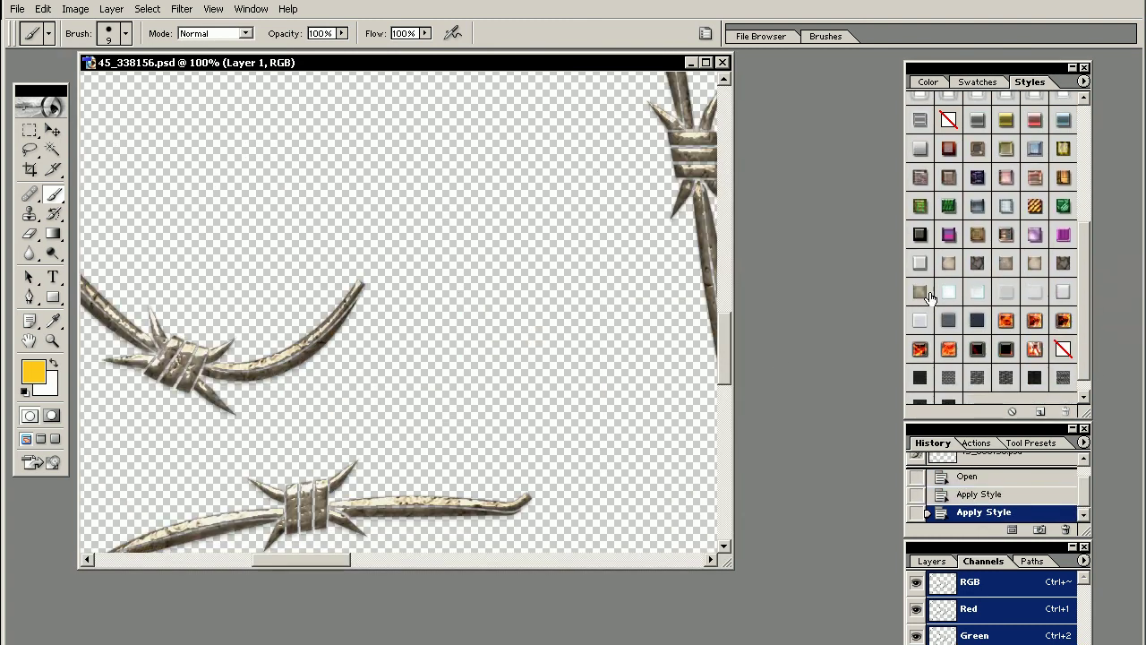
pyautogui.click(949, 267)
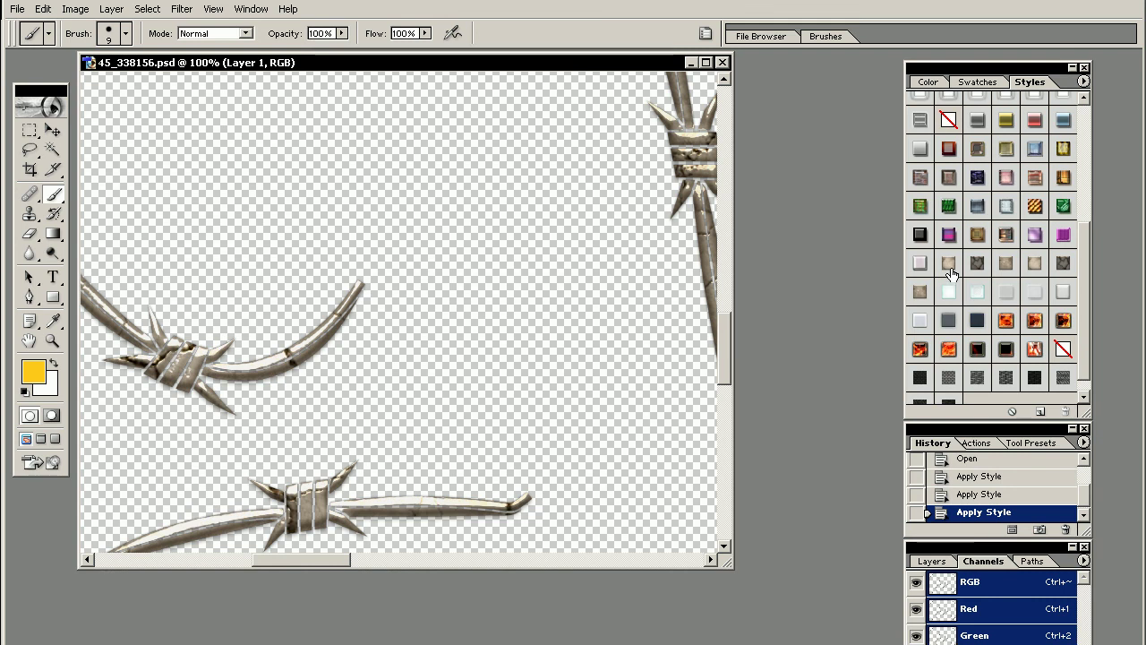
pyautogui.click(976, 264)
pyautogui.scroll(5, 960, 260)
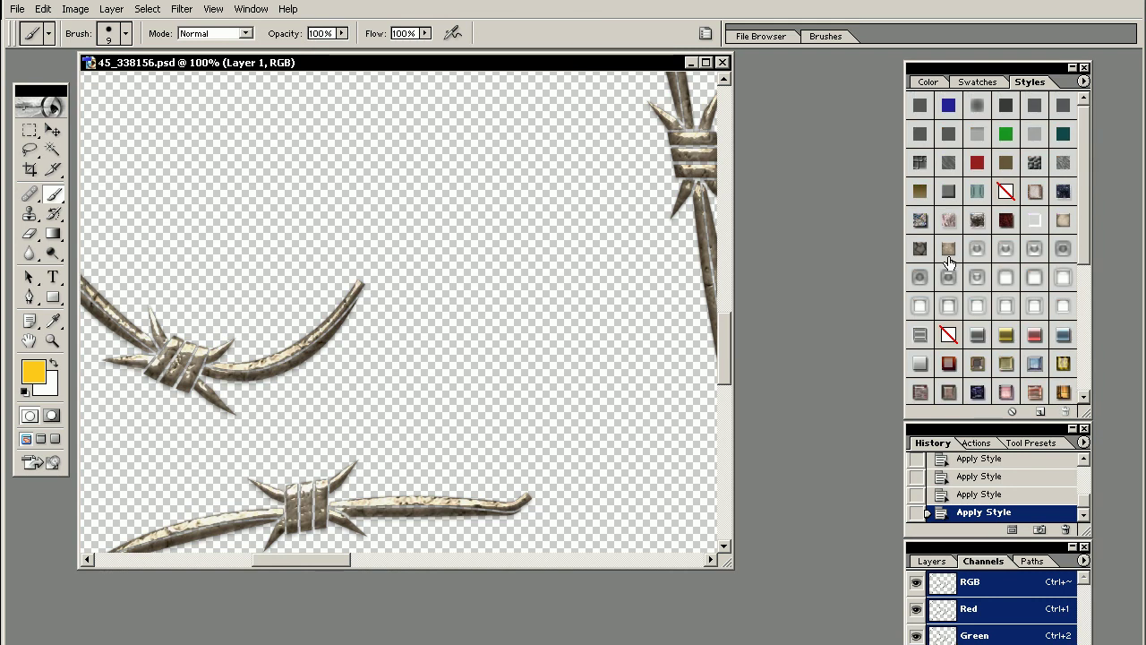
# Merge the styled layer with a new empty layer, save and close the image, and return to CorelDRAW.
pyautogui.hotkey('ctrl', 'shift', 'alt', 'n')
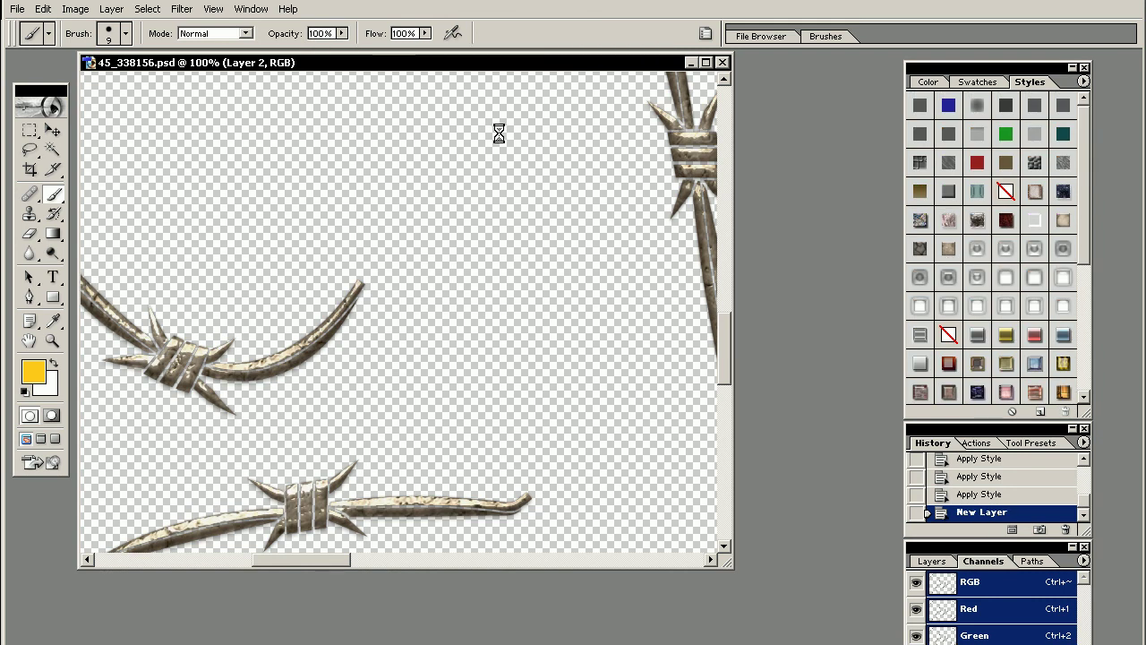
pyautogui.hotkey('ctrl', 'e')
pyautogui.hotkey('ctrl', 'w')
pyautogui.press('n')
pyautogui.hotkey('alt', 'Tab')
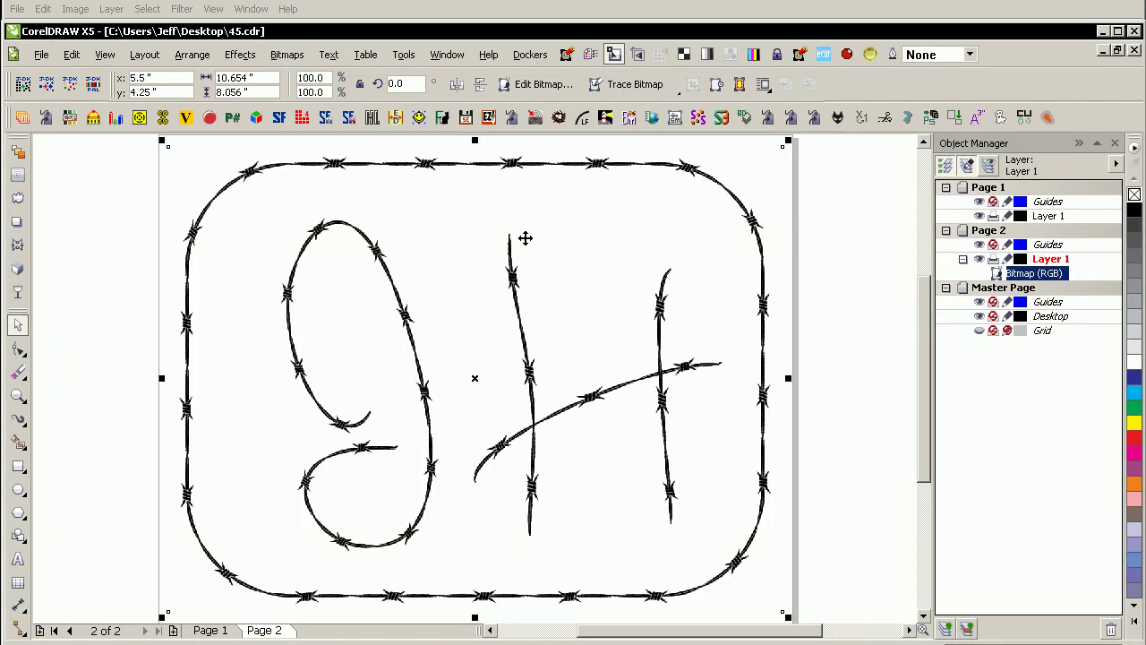
# Place a page-sized rectangle behind the barbed wire, trying a green fill and settling on dark grey.
pyautogui.doubleClick(18, 465)
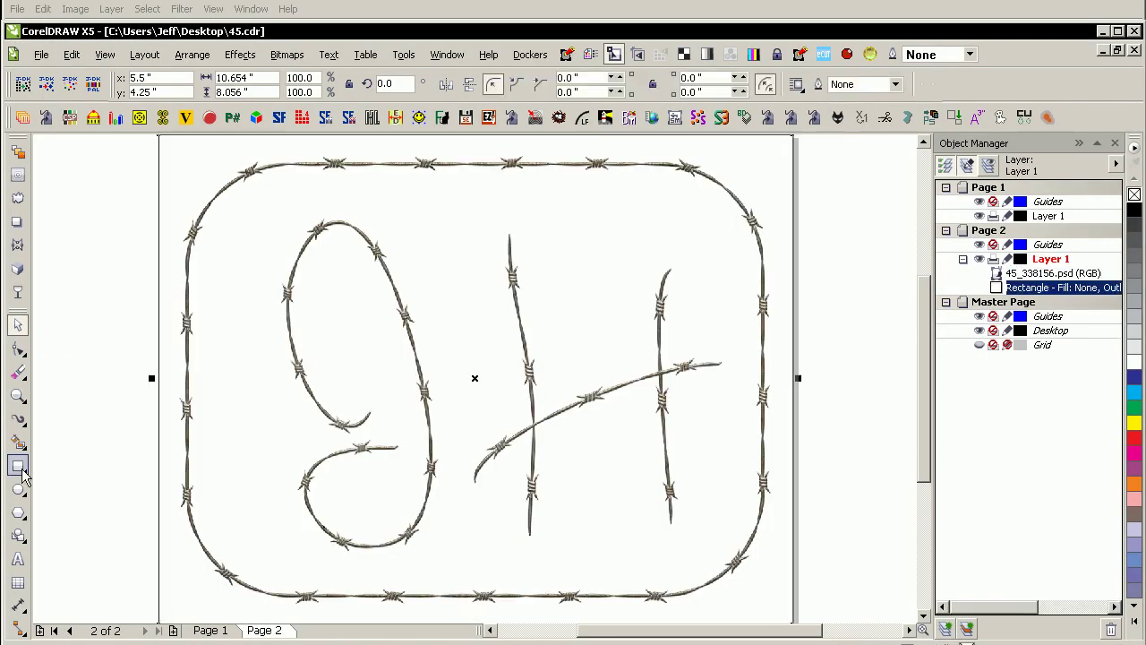
pyautogui.click(1133, 407)
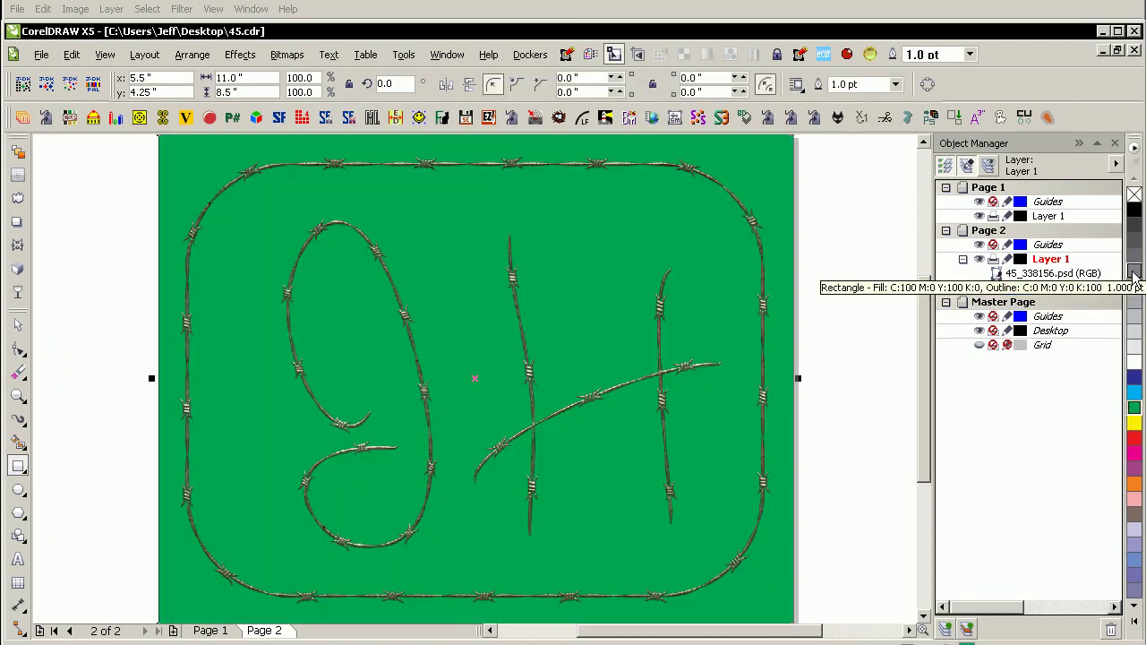
pyautogui.click(1133, 231)
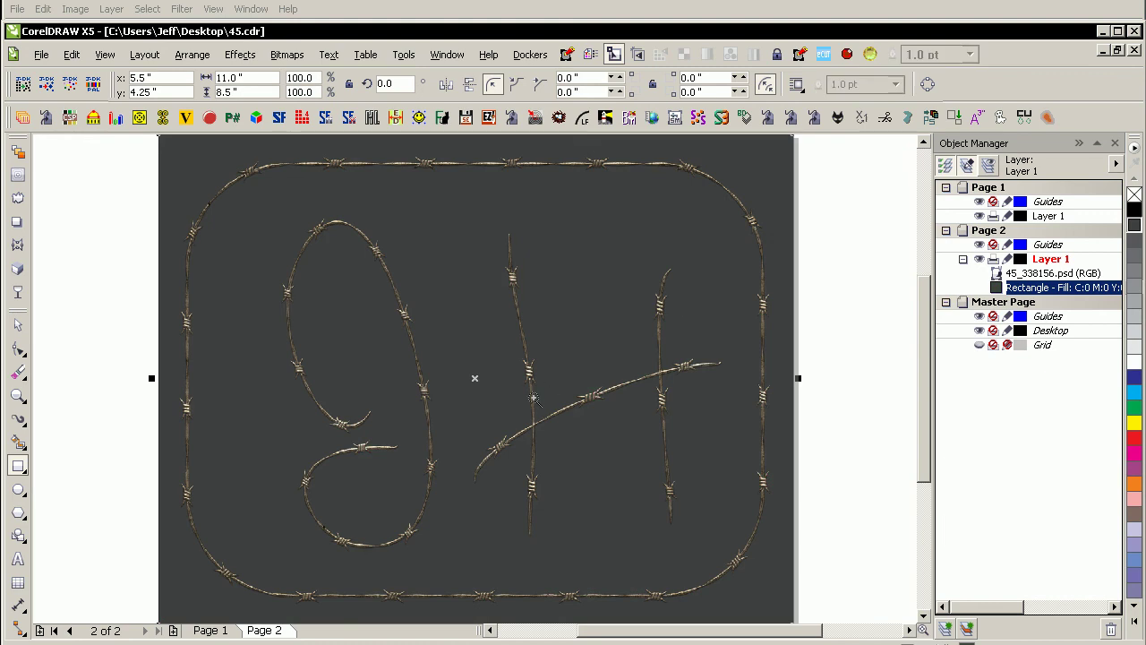
# Examine the weathered wire texture up close on the H and along the border's right side and lower corner.
pyautogui.scroll(3, 587, 412)
pyautogui.moveTo(922, 380); pyautogui.dragTo(926, 313)
pyautogui.moveTo(703, 630); pyautogui.dragTo(762, 632)
pyautogui.moveTo(926, 309); pyautogui.dragTo(926, 382)
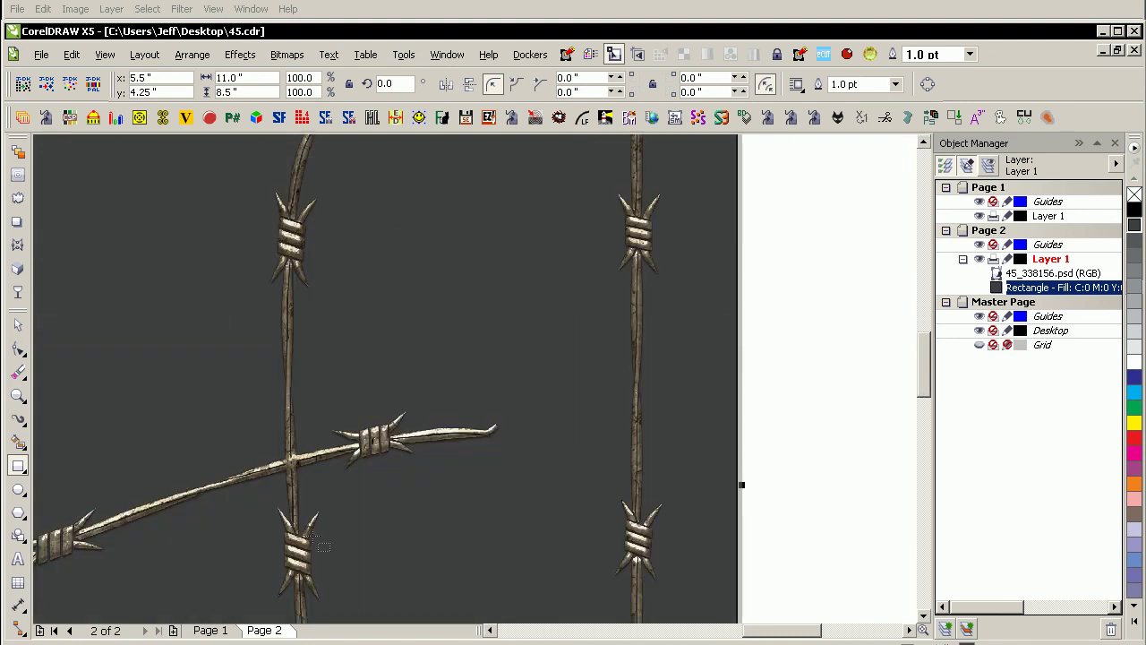
pyautogui.moveTo(924, 362); pyautogui.dragTo(923, 457)
pyautogui.scroll(1, 700, 237)
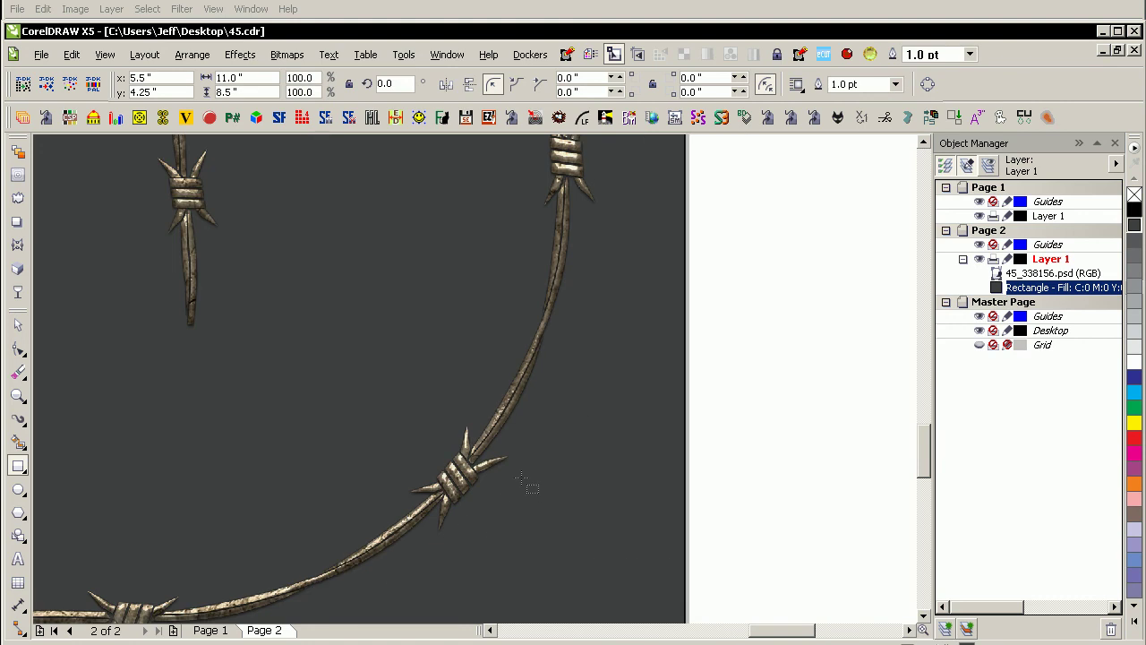
pyautogui.moveTo(781, 631); pyautogui.dragTo(729, 631)
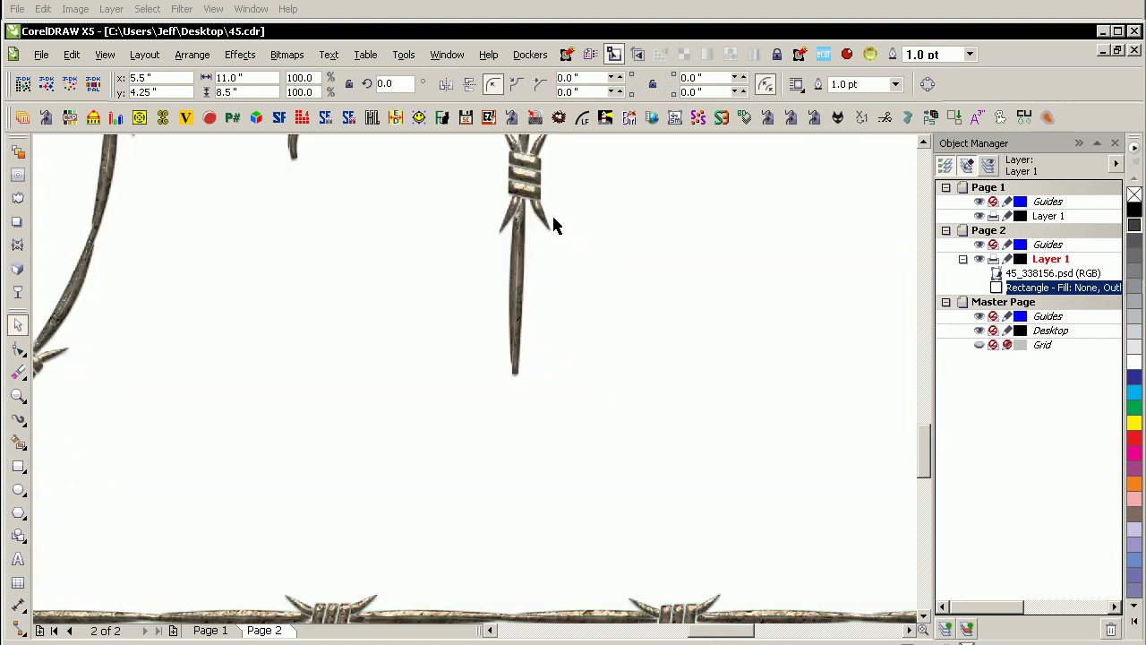
# Revert the page to the plain black wire bitmap and reopen that bitmap in Photoshop for editing.
pyautogui.press('Delete')
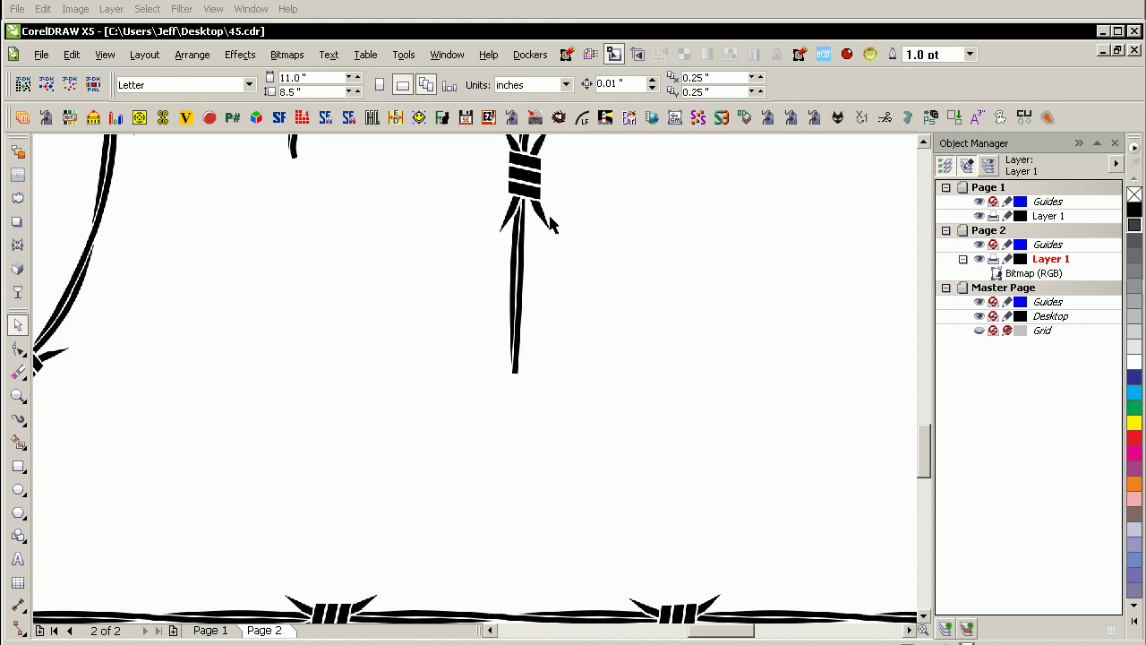
pyautogui.click(540, 215)
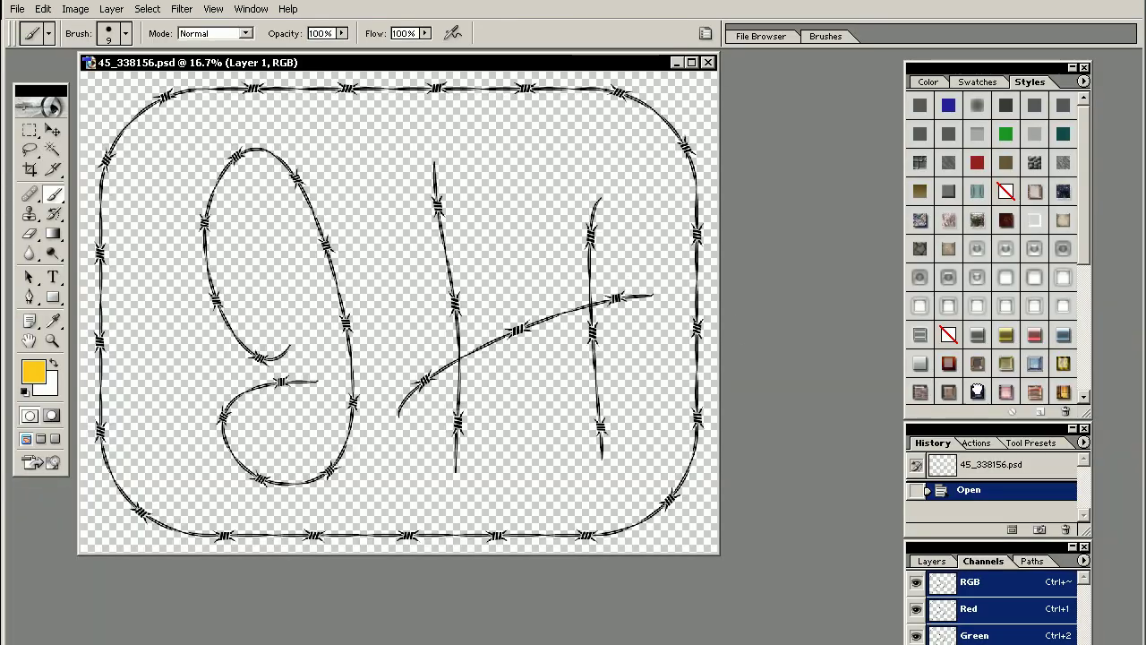
# Try a dark blue style on the wire, replace it with the dark red rust style, and add a new empty layer.
pyautogui.click(975, 394)
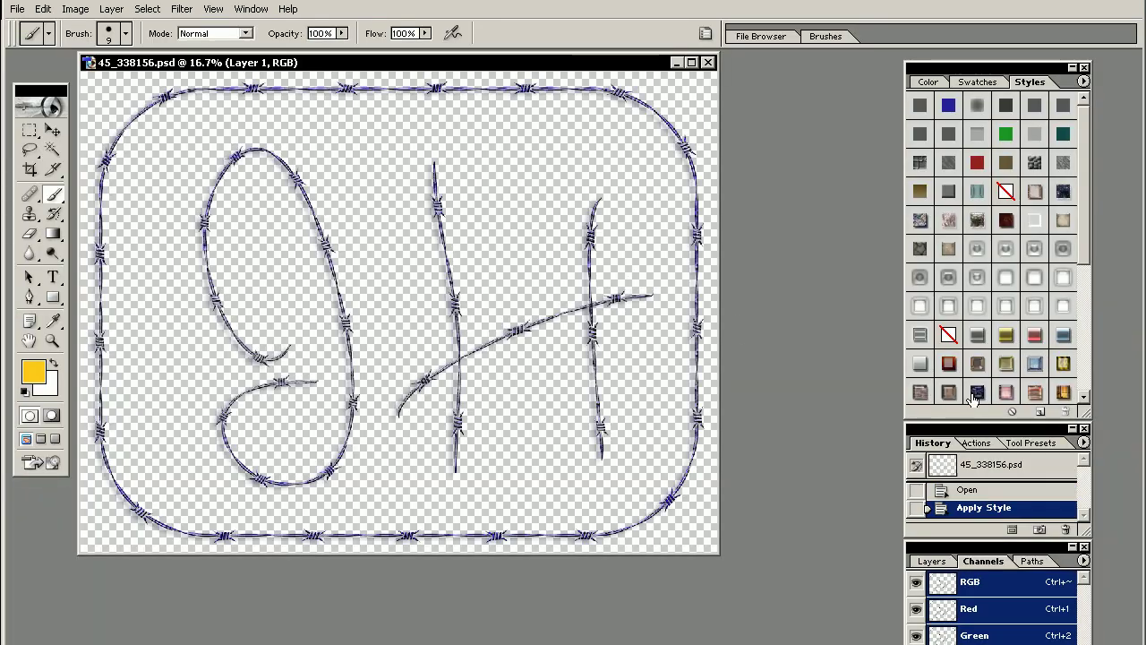
pyautogui.click(1003, 222)
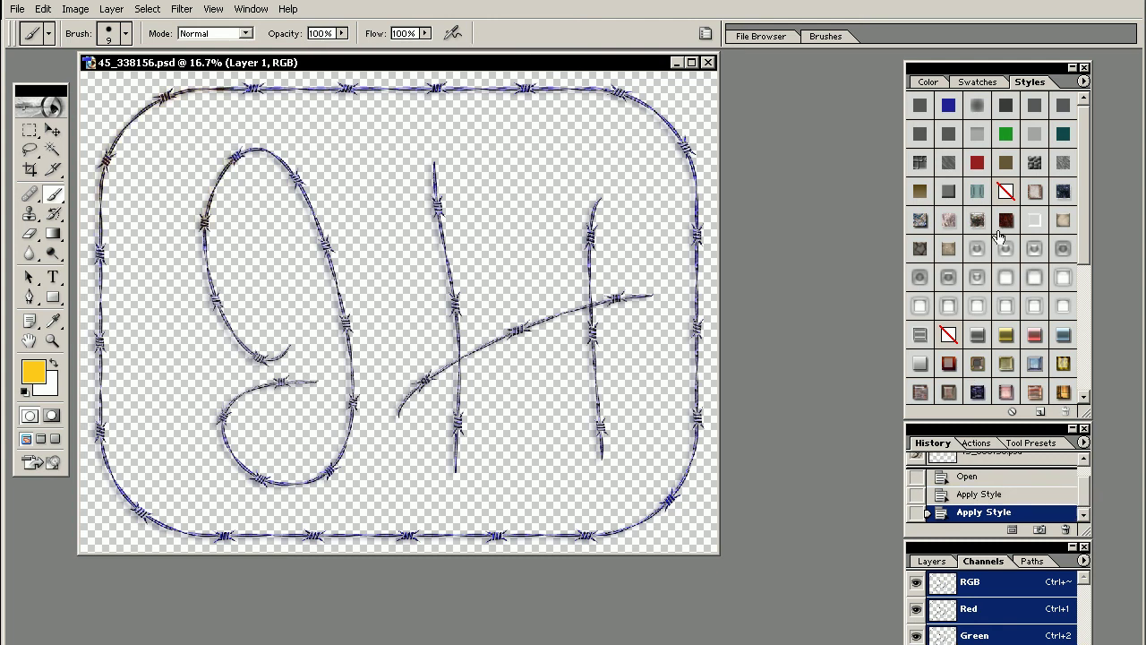
pyautogui.hotkey('ctrl', 'alt', '0')
pyautogui.moveTo(396, 560); pyautogui.dragTo(440, 563)
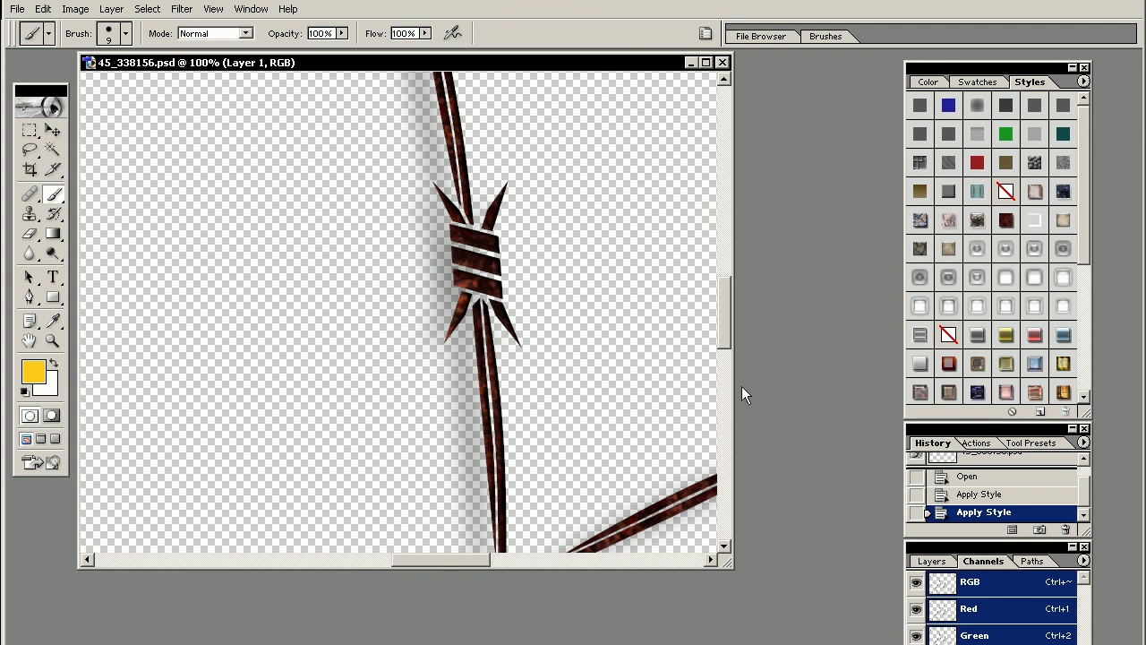
pyautogui.hotkey('ctrl', 'shift', 'alt', 'n')
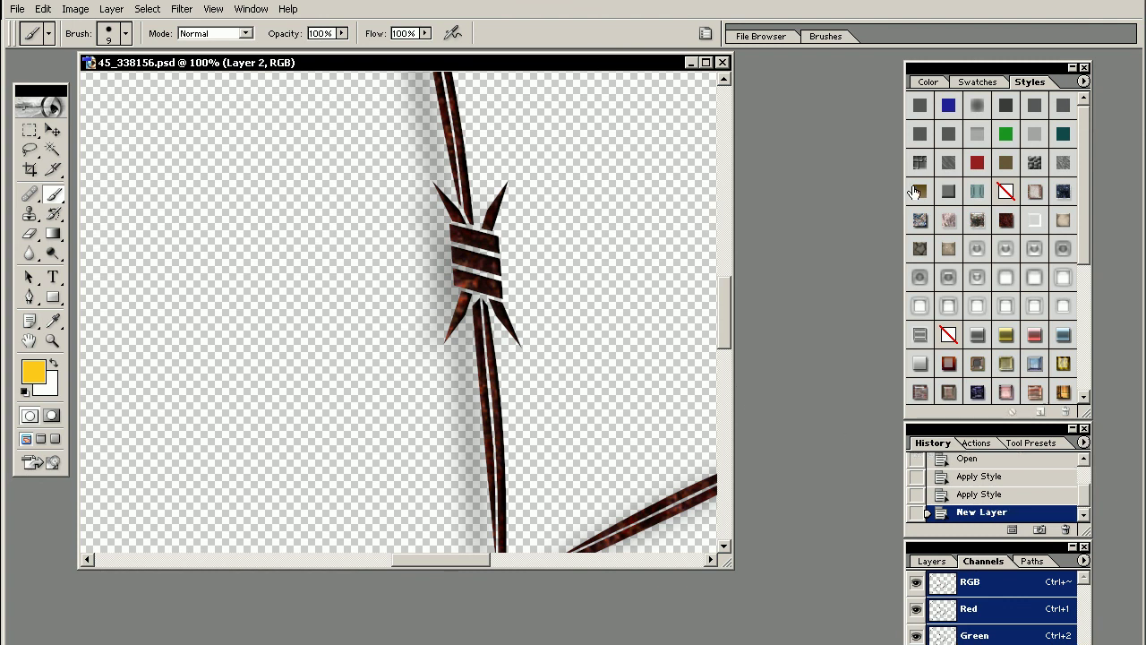
# Merge the empty layer down into the rust-styled wire layer, close the image and switch back to CorelDRAW.
pyautogui.hotkey('ctrl', 'e')
pyautogui.hotkey('ctrl', 'w')
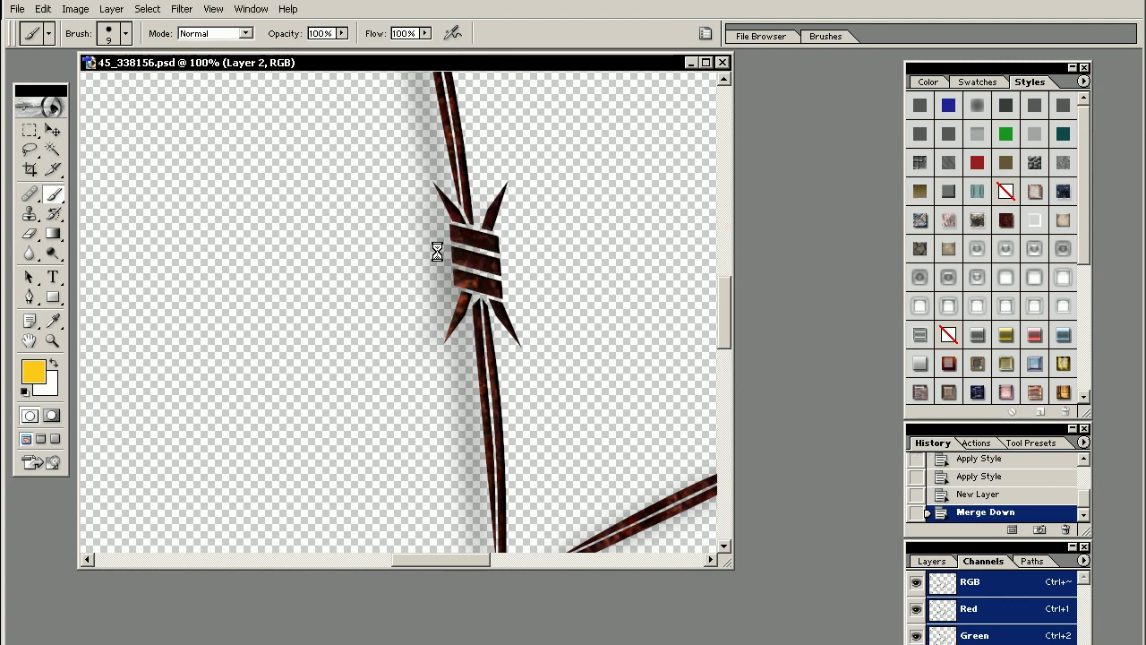
pyautogui.press('n')
pyautogui.hotkey('alt', 'Tab')
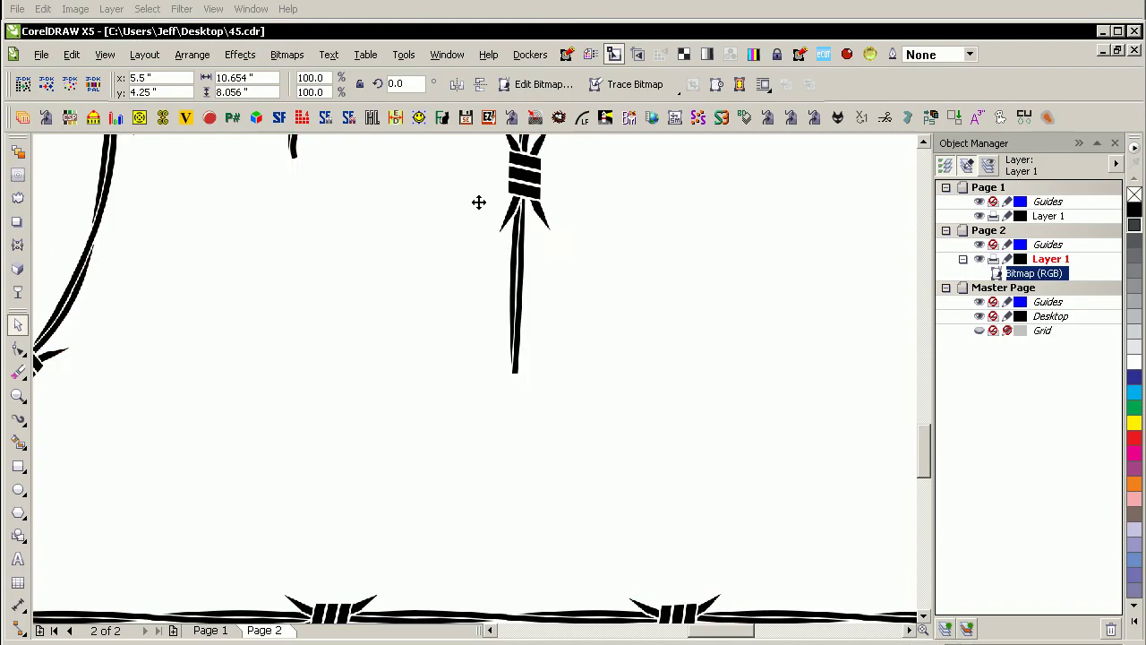
# Place a page-sized rectangle behind the rusty barbed wire, trying grey fills and settling on yellow.
pyautogui.doubleClick(18, 466)
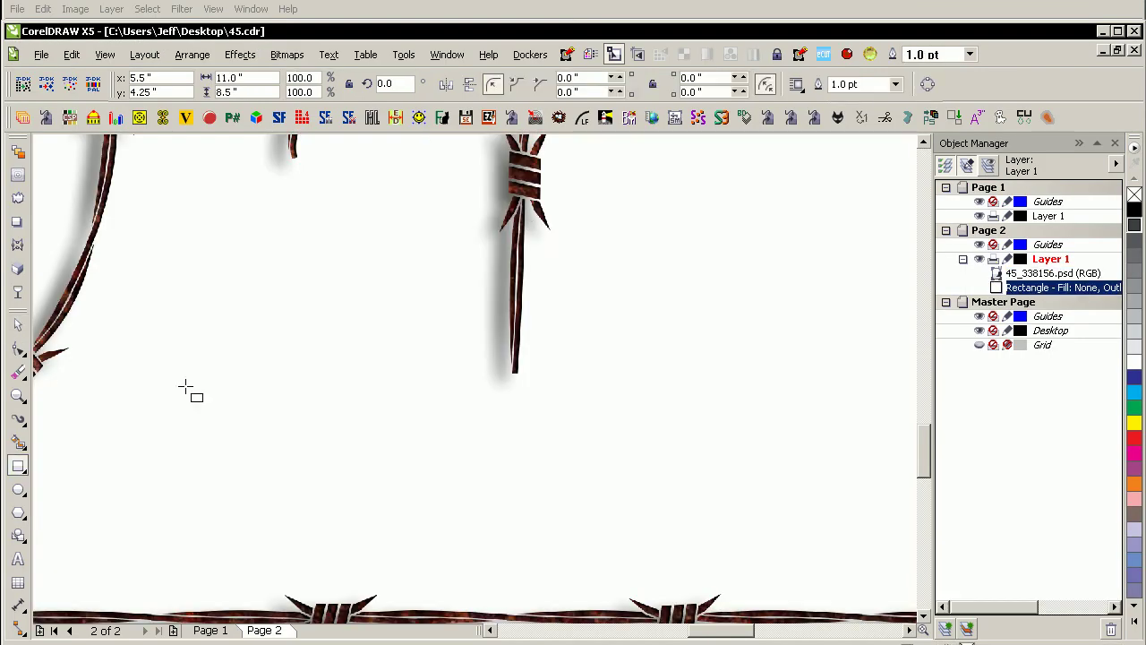
pyautogui.click(1134, 237)
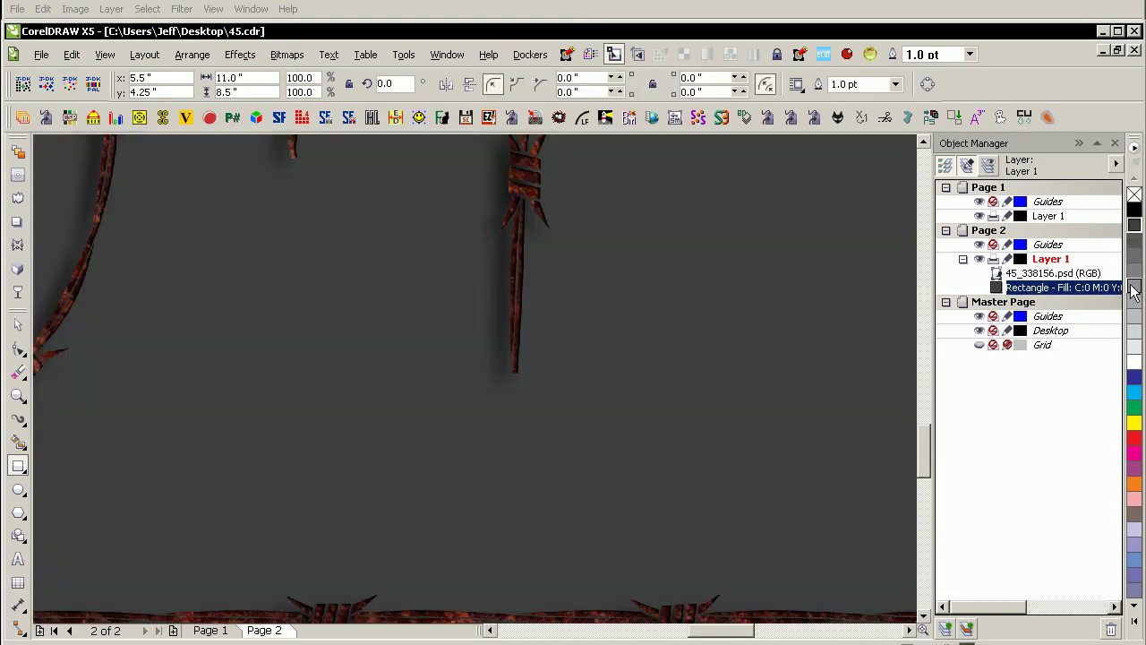
pyautogui.click(1134, 344)
pyautogui.click(1135, 422)
pyautogui.moveTo(927, 353); pyautogui.dragTo(921, 437)
pyautogui.moveTo(720, 627); pyautogui.dragTo(666, 634)
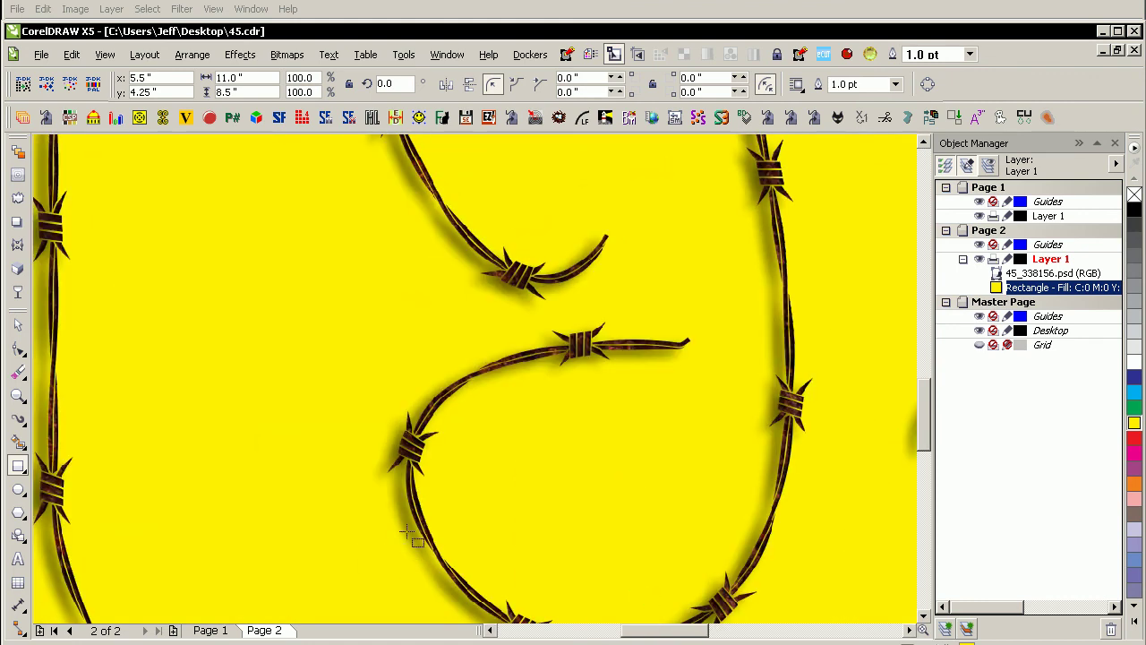
pyautogui.moveTo(923, 440); pyautogui.dragTo(923, 452)
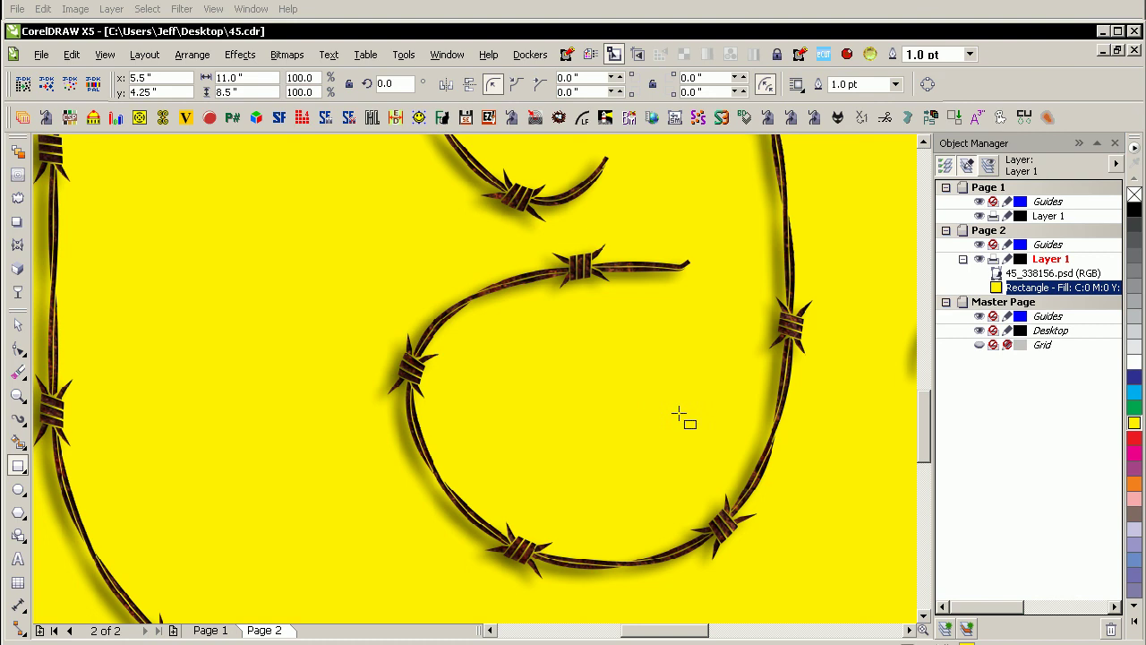